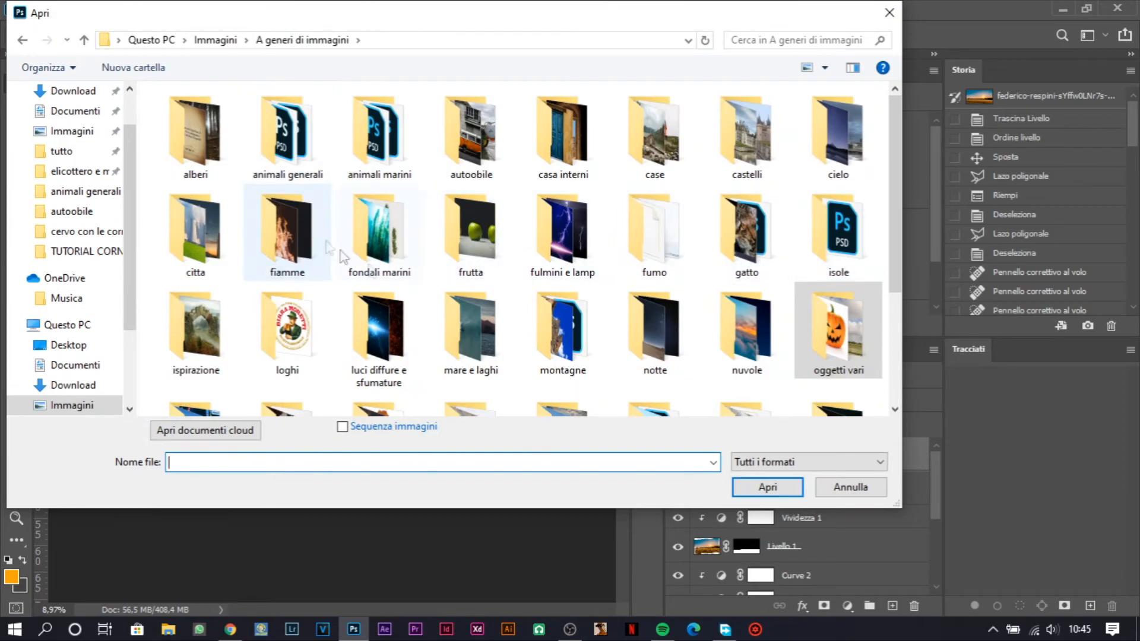
Open the silhouette photo paul-garaizar-lw9LrnpUmWw-unsplash.jpg and the orange van photo thomas-millot-lFCtJ5YLsXk-unsplash from the autoobile folder
{"action": "double_click", "coordinate": [469, 321]}
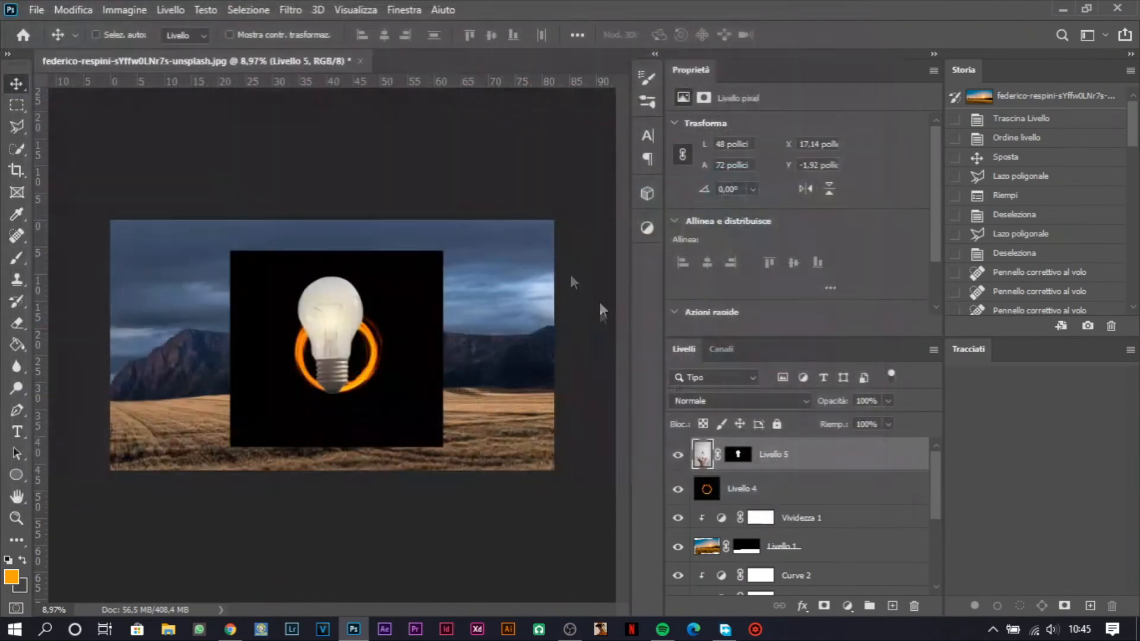
{"action": "left_click", "coordinate": [36, 9]}
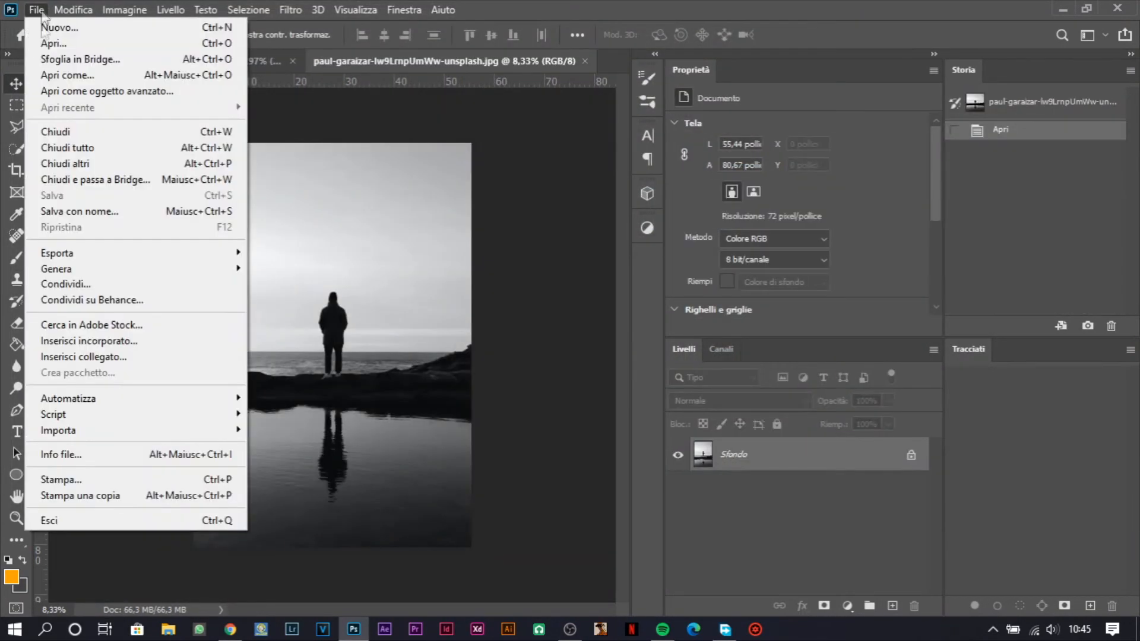
{"action": "left_click", "coordinate": [54, 43]}
{"action": "left_click", "coordinate": [302, 40]}
{"action": "double_click", "coordinate": [476, 142]}
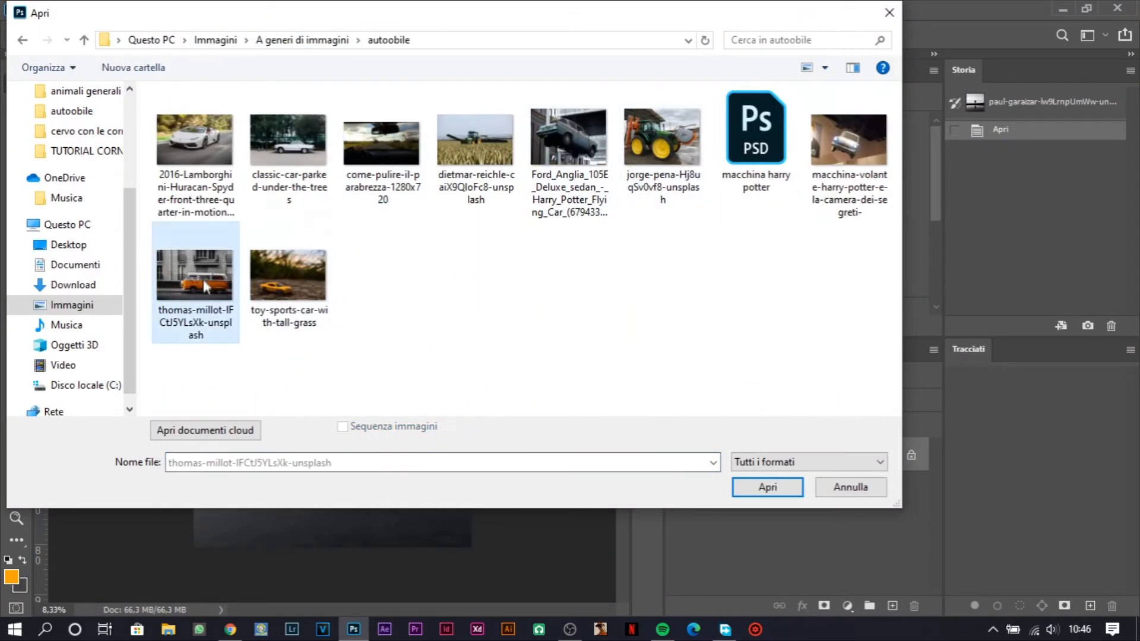
{"action": "double_click", "coordinate": [205, 284]}
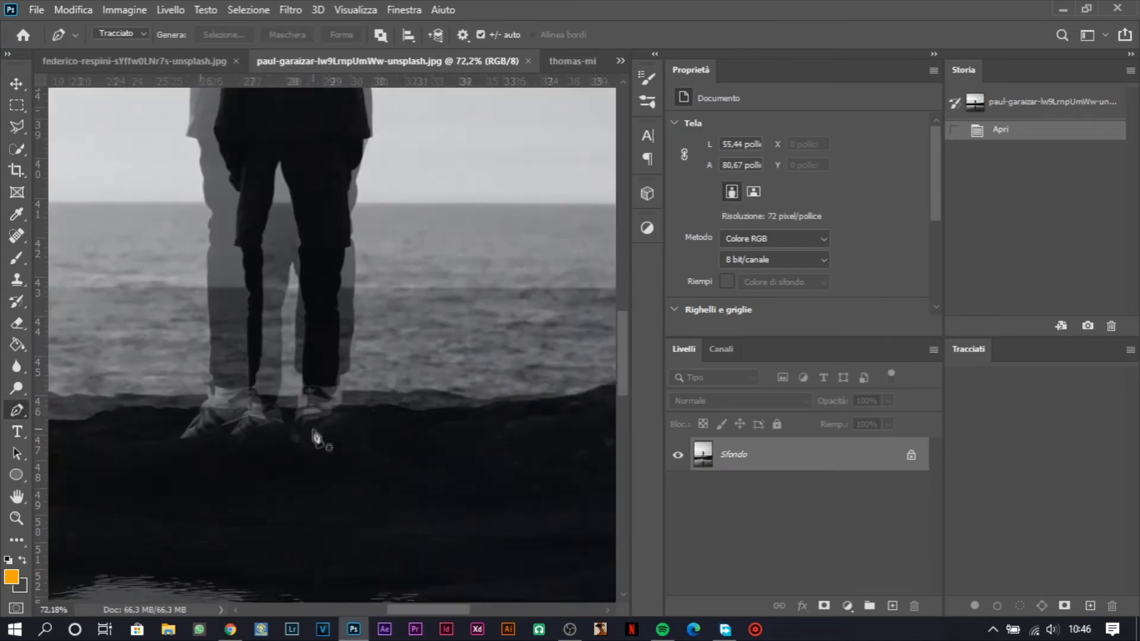
{"action": "scroll", "coordinate": [313, 429], "scroll_direction": "up", "scroll_amount": 7}
{"action": "left_click", "coordinate": [267, 288]}
{"action": "left_click_drag", "start_coordinate": [228, 463], "coordinate": [229, 560]}
{"action": "scroll", "coordinate": [319, 424], "scroll_direction": "down", "scroll_amount": 6}
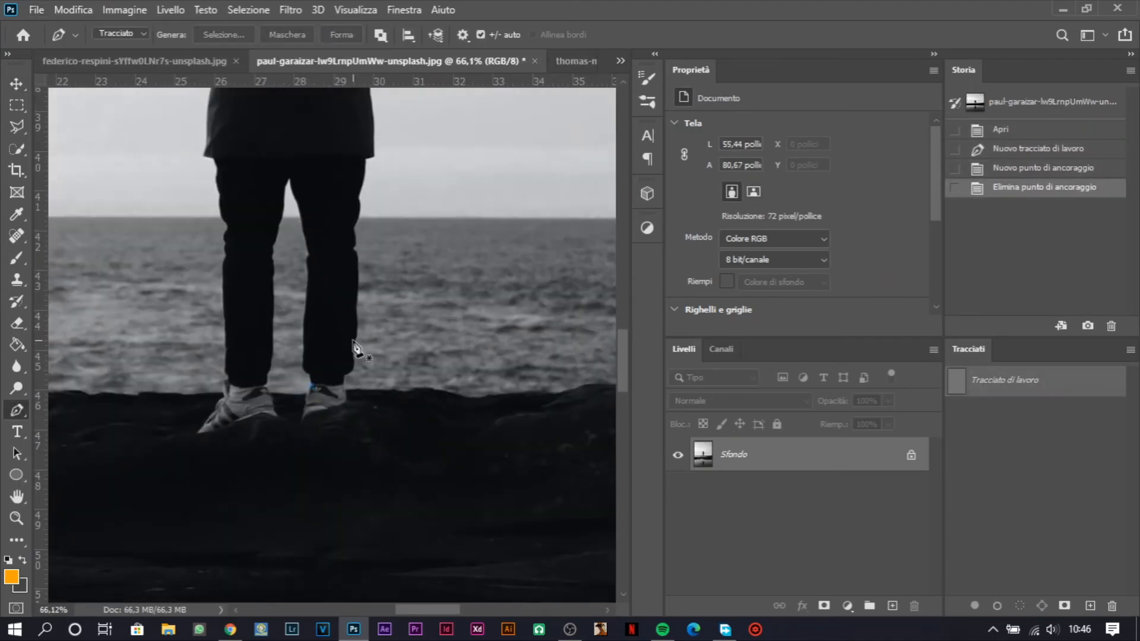
Select the standing man's dark silhouette from hood to ankles with Quick Selection
{"action": "left_click_drag", "start_coordinate": [255, 161], "coordinate": [247, 461]}
{"action": "left_click_drag", "start_coordinate": [244, 287], "coordinate": [229, 522]}
{"action": "left_click_drag", "start_coordinate": [229, 250], "coordinate": [229, 432]}
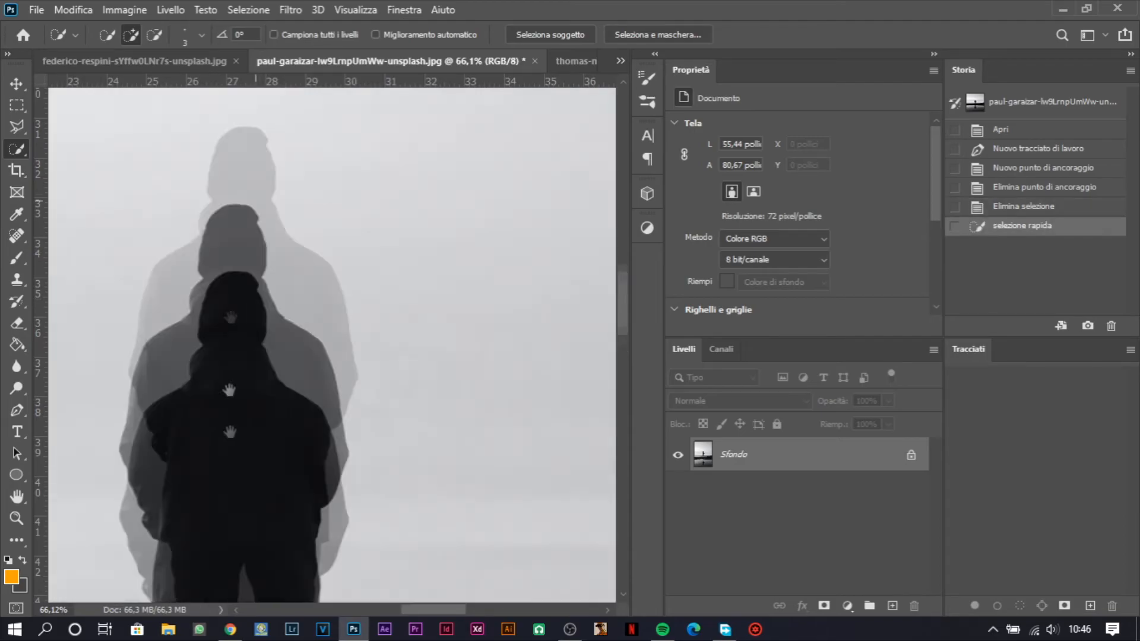
{"action": "left_click_drag", "start_coordinate": [237, 505], "coordinate": [238, 179]}
{"action": "scroll", "coordinate": [238, 320], "scroll_direction": "up", "scroll_amount": 7}
{"action": "left_click_drag", "start_coordinate": [279, 335], "coordinate": [289, 410]}
{"action": "scroll", "coordinate": [299, 350], "scroll_direction": "up", "scroll_amount": 11}
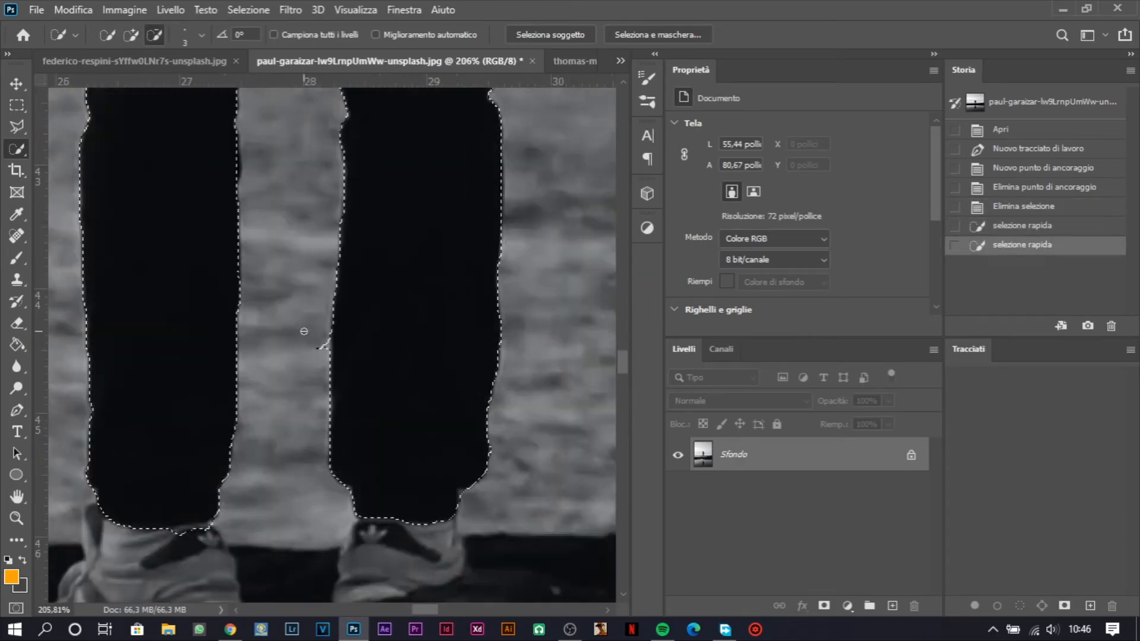
Subtract the background gap between the man's legs, up to its narrow tip, from the selection
{"action": "left_click_drag", "start_coordinate": [249, 318], "coordinate": [252, 267]}
{"action": "scroll", "coordinate": [253, 308], "scroll_direction": "down", "scroll_amount": 12}
{"action": "left_click_drag", "start_coordinate": [261, 178], "coordinate": [241, 399]}
{"action": "scroll", "coordinate": [241, 254], "scroll_direction": "up", "scroll_amount": 12}
{"action": "scroll", "coordinate": [241, 254], "scroll_direction": "up", "scroll_amount": 4}
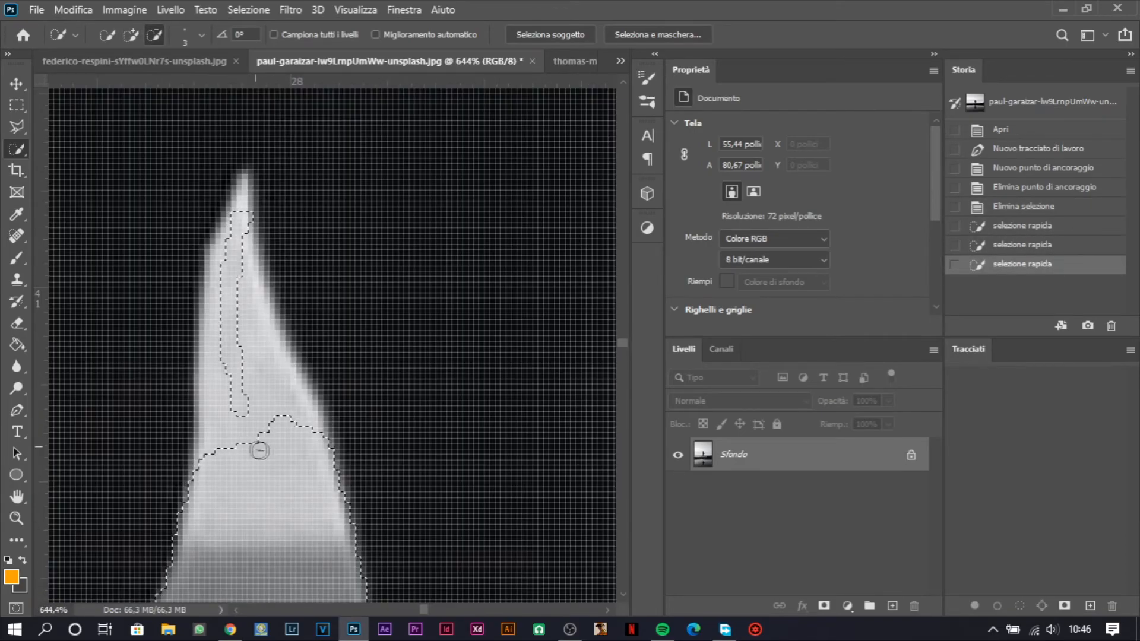
{"action": "left_click_drag", "start_coordinate": [313, 442], "coordinate": [247, 441]}
{"action": "scroll", "coordinate": [237, 188], "scroll_direction": "up", "scroll_amount": 5}
{"action": "mouse_move", "coordinate": [236, 196]}
{"action": "left_mouse_down"}
{"action": "mouse_move", "coordinate": [209, 273]}
{"action": "mouse_move", "coordinate": [237, 309]}
{"action": "left_mouse_up"}
Add the man's left-hand shoe to the selection with Quick Selection
{"action": "scroll", "coordinate": [239, 309], "scroll_direction": "down", "scroll_amount": 13}
{"action": "scroll", "coordinate": [235, 334], "scroll_direction": "down", "scroll_amount": 6}
{"action": "scroll", "coordinate": [215, 336], "scroll_direction": "up", "scroll_amount": 10}
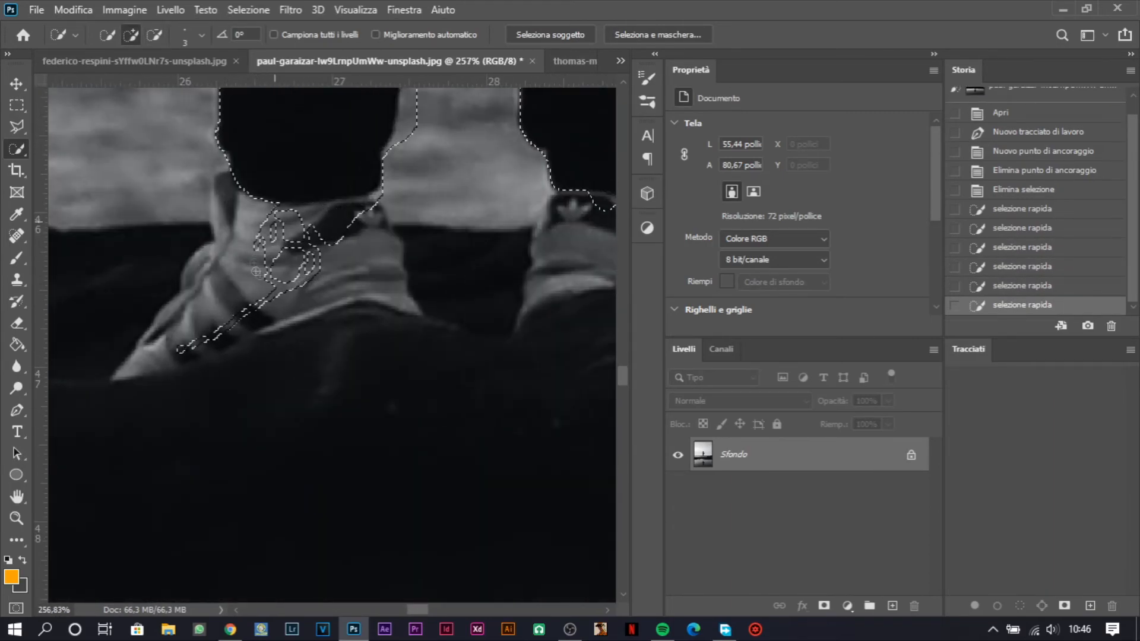
{"action": "left_click_drag", "start_coordinate": [140, 370], "coordinate": [144, 369]}
{"action": "left_click_drag", "start_coordinate": [565, 270], "coordinate": [287, 371]}
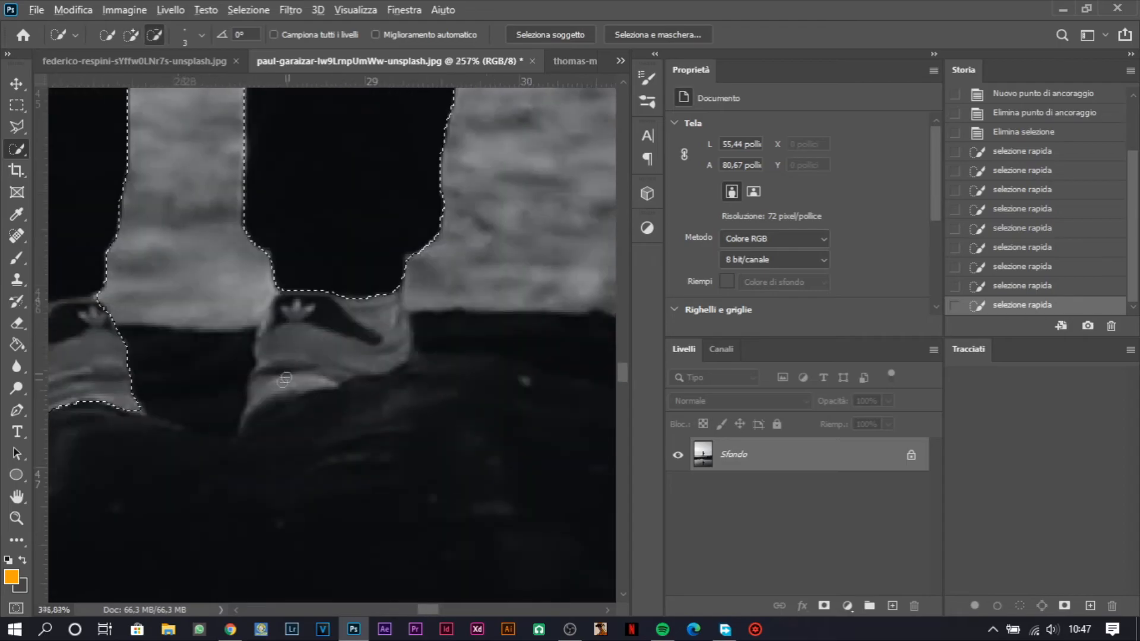
Outline the man's right-hand shoe with the Polygonal Lasso and add it to the selection
{"action": "scroll", "coordinate": [289, 374], "scroll_direction": "up", "scroll_amount": 4}
{"action": "left_click_drag", "start_coordinate": [297, 280], "coordinate": [265, 374]}
{"action": "key", "text": "l"}
{"action": "scroll", "coordinate": [262, 268], "scroll_direction": "up", "scroll_amount": 2}
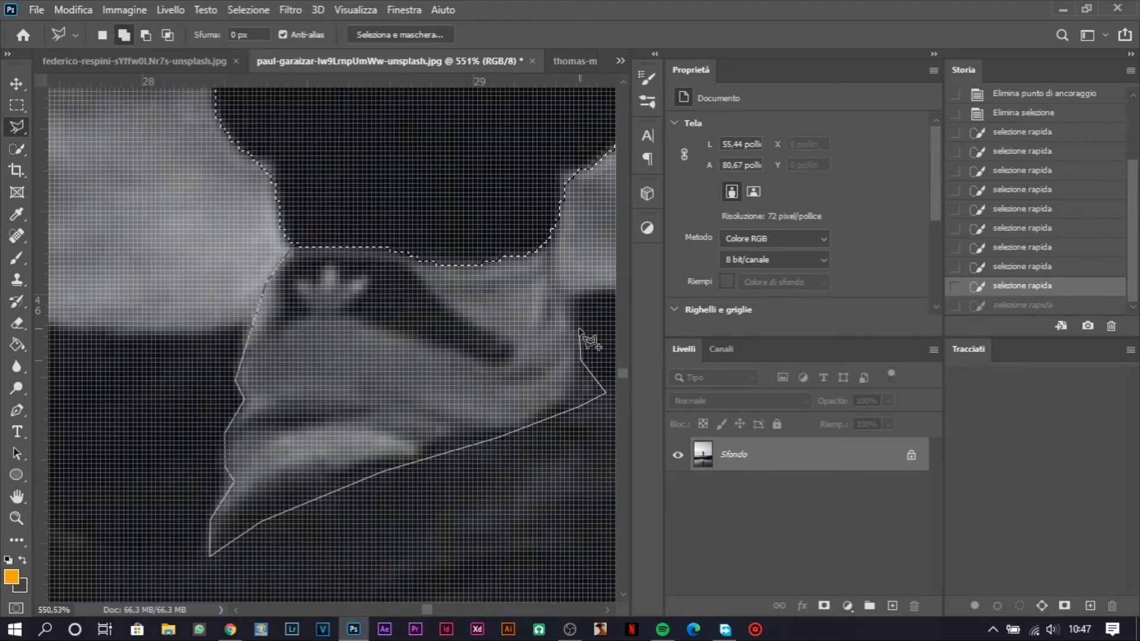
{"action": "left_click", "coordinate": [295, 250]}
Contract the finished selection around the man
{"action": "scroll", "coordinate": [295, 250], "scroll_direction": "down", "scroll_amount": 8}
{"action": "scroll", "coordinate": [255, 458], "scroll_direction": "up", "scroll_amount": 10}
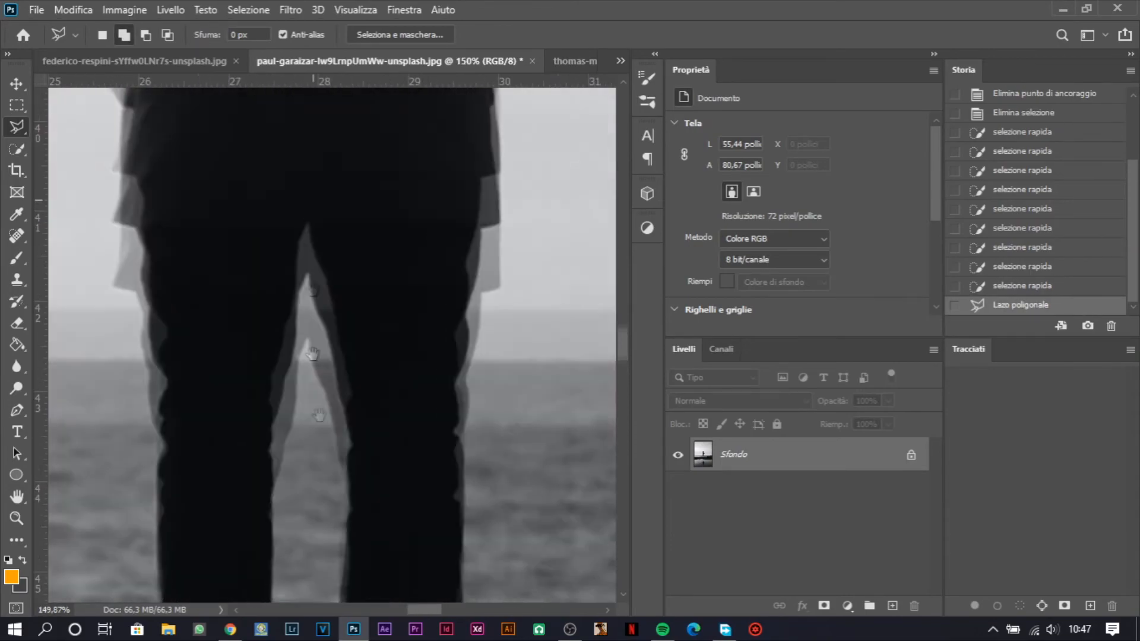
{"action": "left_click", "coordinate": [248, 10]}
{"action": "mouse_move", "coordinate": [285, 245]}
{"action": "left_click", "coordinate": [451, 294]}
{"action": "left_click", "coordinate": [647, 193]}
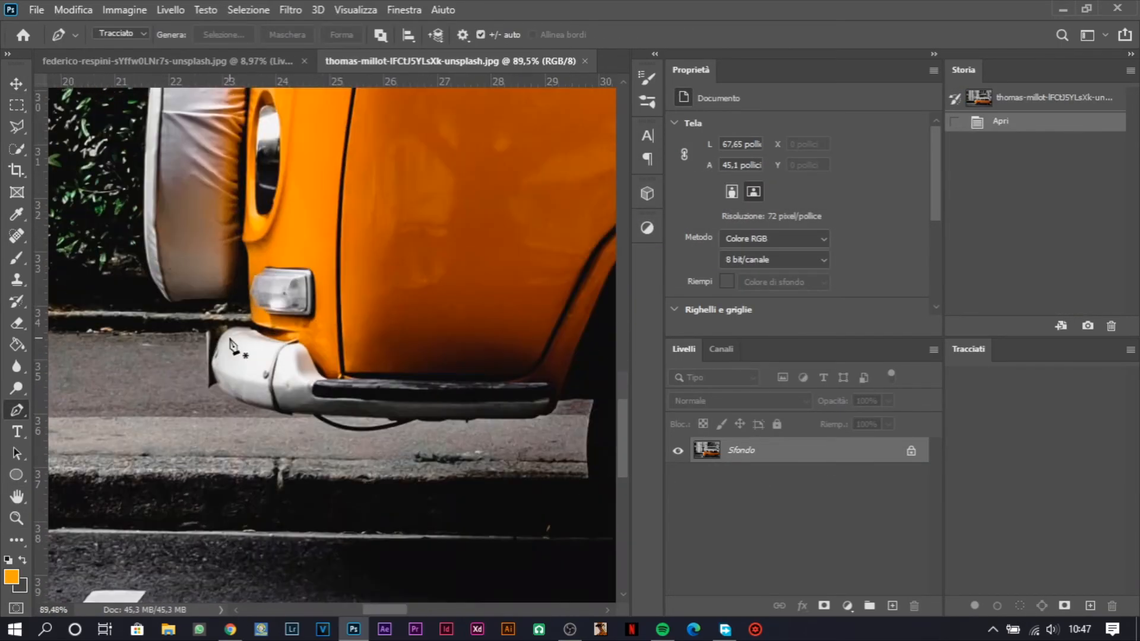
Start a Pen path on the orange van at the outer end of its front bumper
{"action": "scroll", "coordinate": [205, 333], "scroll_direction": "up", "scroll_amount": 5}
{"action": "scroll", "coordinate": [216, 356], "scroll_direction": "up", "scroll_amount": 12}
{"action": "left_click", "coordinate": [216, 356]}
{"action": "scroll", "coordinate": [267, 369], "scroll_direction": "up", "scroll_amount": 5}
{"action": "left_click", "coordinate": [226, 424]}
{"action": "left_click_drag", "start_coordinate": [318, 382], "coordinate": [346, 383]}
{"action": "left_click", "coordinate": [318, 382], "text": "alt"}
Trace the Pen path along the underside of the van's front bumper
{"action": "left_click_drag", "start_coordinate": [427, 505], "coordinate": [185, 380]}
{"action": "left_click_drag", "start_coordinate": [412, 432], "coordinate": [197, 359]}
{"action": "scroll", "coordinate": [197, 360], "scroll_direction": "down", "scroll_amount": 2}
{"action": "left_click_drag", "start_coordinate": [279, 416], "coordinate": [180, 340]}
{"action": "left_click_drag", "start_coordinate": [407, 359], "coordinate": [138, 302]}
{"action": "scroll", "coordinate": [510, 372], "scroll_direction": "down", "scroll_amount": 6}
{"action": "left_click_drag", "start_coordinate": [333, 315], "coordinate": [172, 319]}
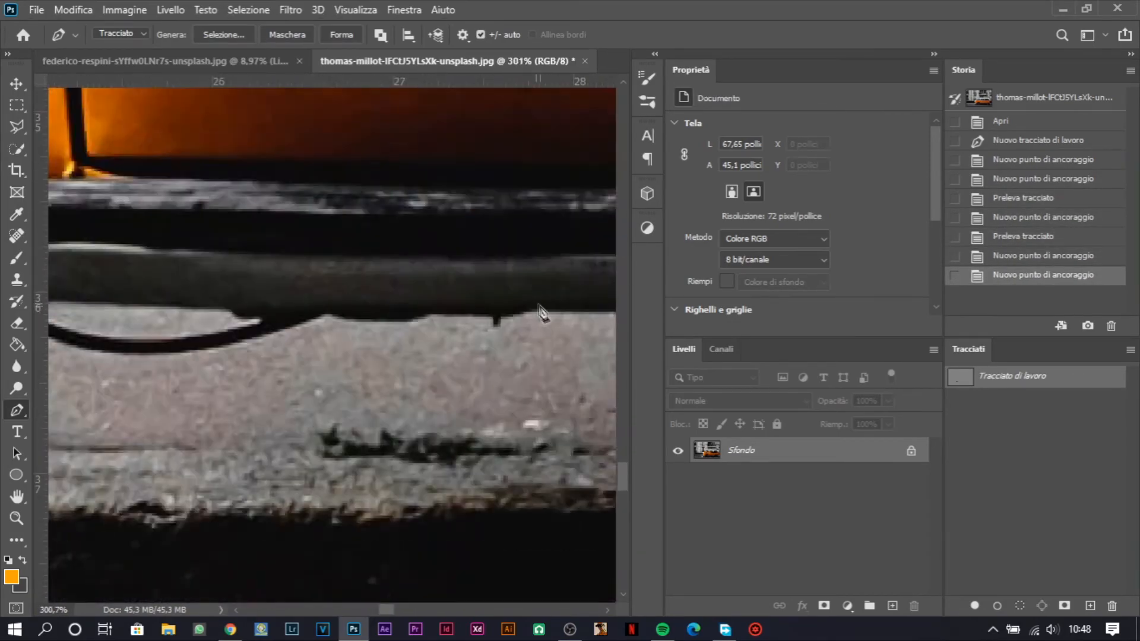
{"action": "left_click_drag", "start_coordinate": [536, 305], "coordinate": [190, 262]}
Continue the van's path past the bumper's lower edge with curved anchor points
{"action": "scroll", "coordinate": [190, 261], "scroll_direction": "up", "scroll_amount": 2}
{"action": "left_click_drag", "start_coordinate": [162, 259], "coordinate": [273, 259]}
{"action": "left_click", "coordinate": [163, 260], "text": "alt"}
{"action": "scroll", "coordinate": [360, 259], "scroll_direction": "up", "scroll_amount": 2}
{"action": "left_click_drag", "start_coordinate": [393, 261], "coordinate": [435, 254]}
{"action": "scroll", "coordinate": [451, 238], "scroll_direction": "up", "scroll_amount": 3}
{"action": "left_click", "coordinate": [396, 249]}
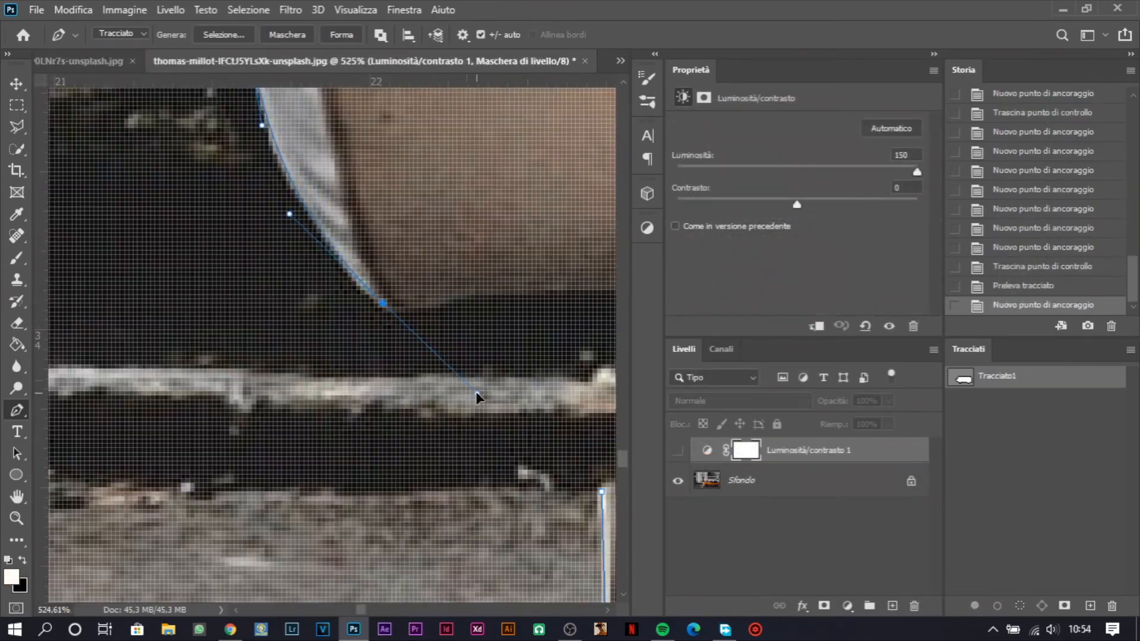
Trace the van's path around the lower edge of the spare wheel cover up to the orange bodywork
{"action": "left_click", "coordinate": [383, 303], "text": "alt"}
{"action": "scroll", "coordinate": [441, 303], "scroll_direction": "up", "scroll_amount": 3}
{"action": "left_click_drag", "start_coordinate": [433, 301], "coordinate": [486, 307]}
{"action": "left_click_drag", "start_coordinate": [550, 288], "coordinate": [116, 260]}
{"action": "scroll", "coordinate": [251, 259], "scroll_direction": "down", "scroll_amount": 2}
{"action": "left_click", "coordinate": [355, 256]}
{"action": "scroll", "coordinate": [437, 243], "scroll_direction": "up", "scroll_amount": 5}
{"action": "left_click_drag", "start_coordinate": [501, 176], "coordinate": [527, 125]}
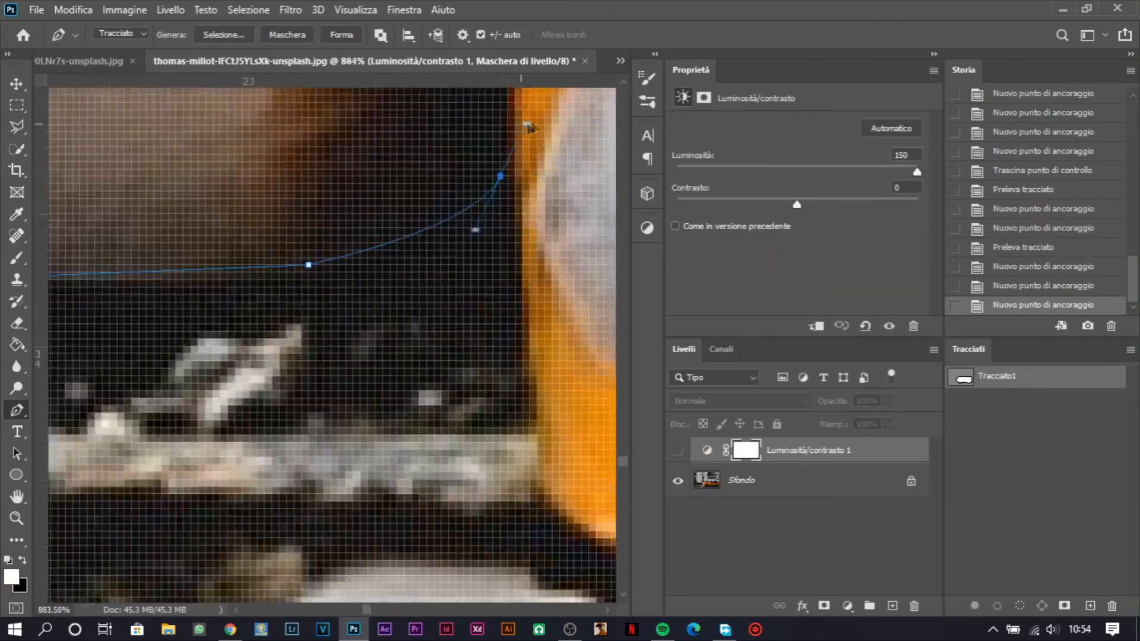
Trace the path down the van's front bodywork to the bumper and close the outline
{"action": "left_click", "coordinate": [501, 177], "text": "alt"}
{"action": "left_click", "coordinate": [516, 235]}
{"action": "scroll", "coordinate": [516, 235], "scroll_direction": "down", "scroll_amount": 7}
{"action": "left_click_drag", "start_coordinate": [521, 367], "coordinate": [511, 239]}
{"action": "scroll", "coordinate": [511, 239], "scroll_direction": "up", "scroll_amount": 3}
{"action": "left_click", "coordinate": [514, 221]}
{"action": "left_click", "coordinate": [515, 259]}
{"action": "left_click", "coordinate": [403, 268]}
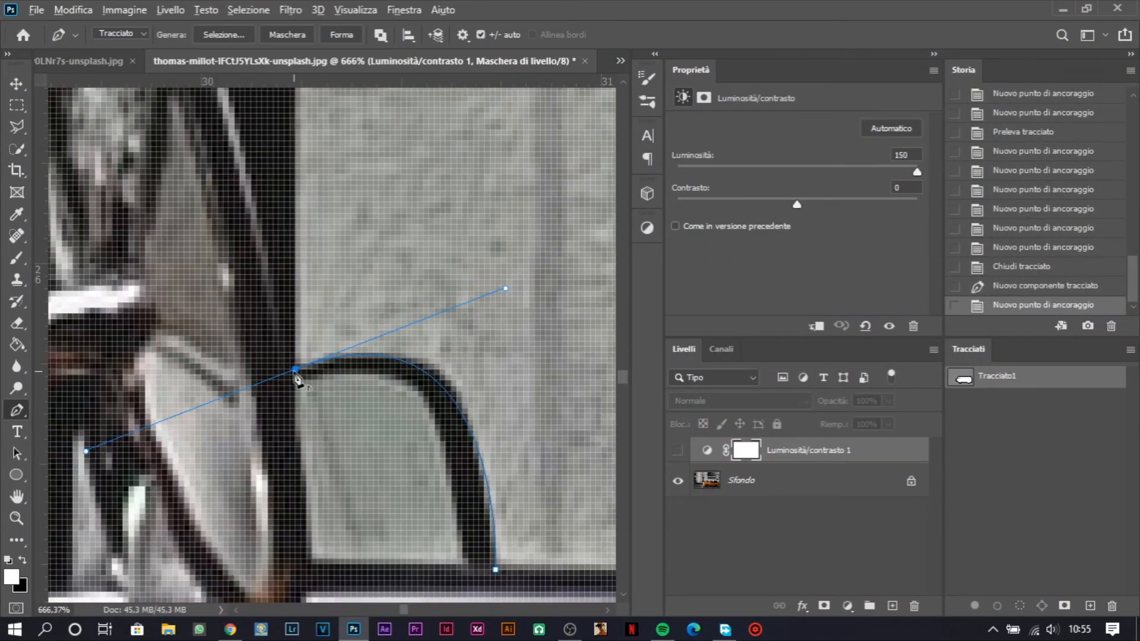
Outline the background areas seen through the van's front side window around the mirror as closed subpaths
{"action": "left_click", "coordinate": [295, 371], "text": "alt"}
{"action": "left_click", "coordinate": [290, 96]}
{"action": "left_click_drag", "start_coordinate": [331, 144], "coordinate": [321, 339]}
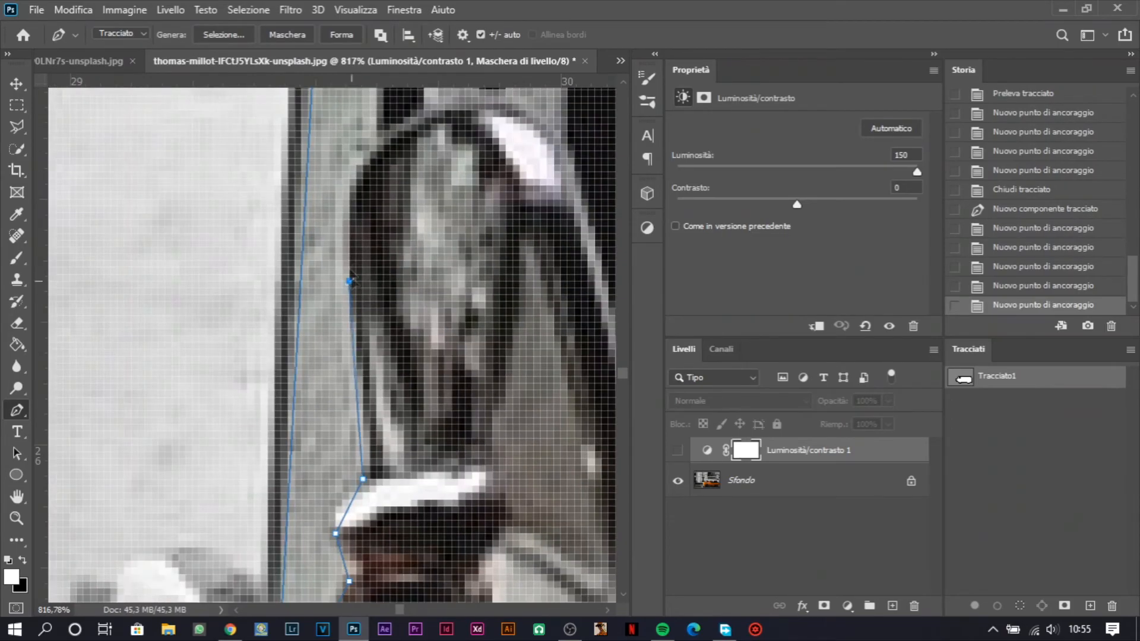
{"action": "left_click_drag", "start_coordinate": [370, 137], "coordinate": [390, 127]}
{"action": "left_click_drag", "start_coordinate": [377, 371], "coordinate": [367, 549]}
{"action": "left_click", "coordinate": [389, 269]}
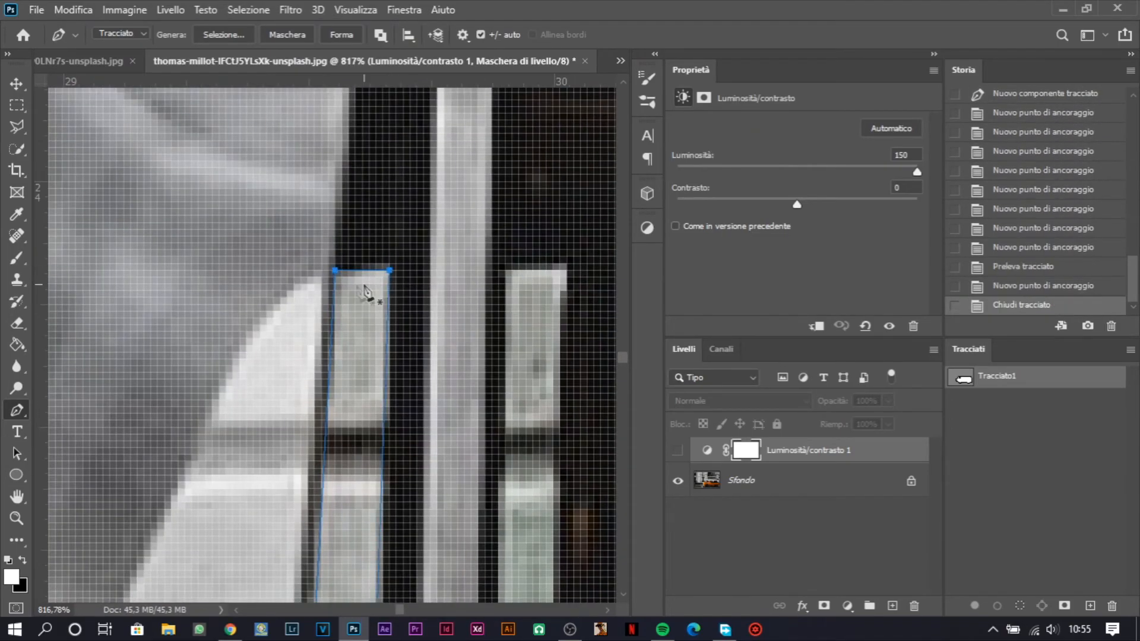
Outline the light curved background area beside the curtain and the strips between the window bars as subpaths
{"action": "left_click", "coordinate": [310, 435]}
{"action": "left_click_drag", "start_coordinate": [309, 435], "coordinate": [362, 337]}
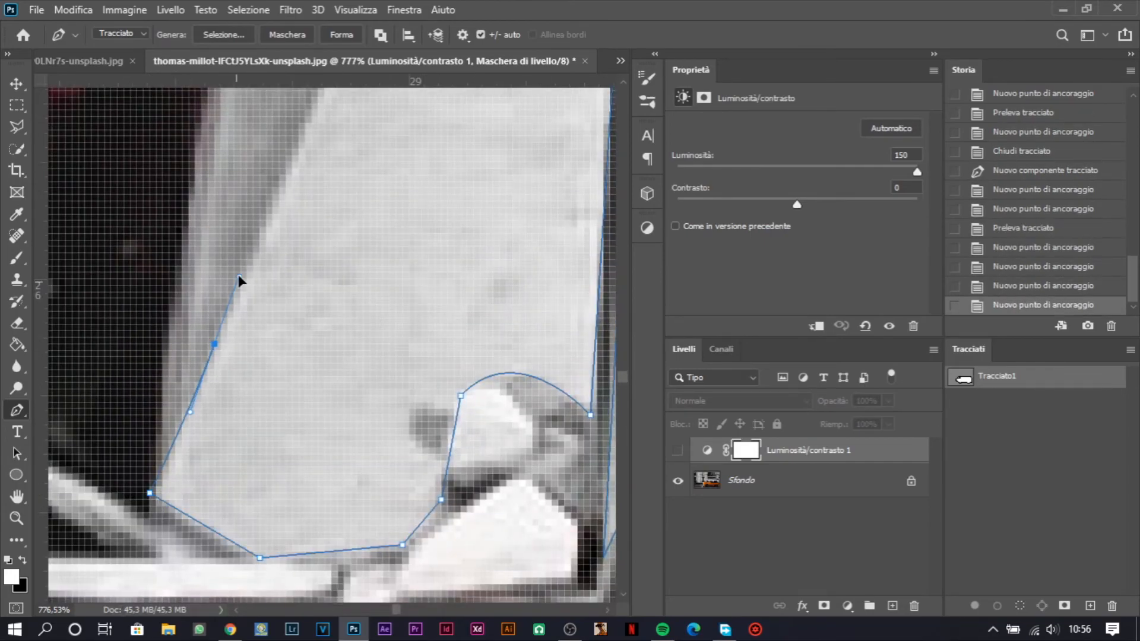
{"action": "left_click", "coordinate": [368, 114]}
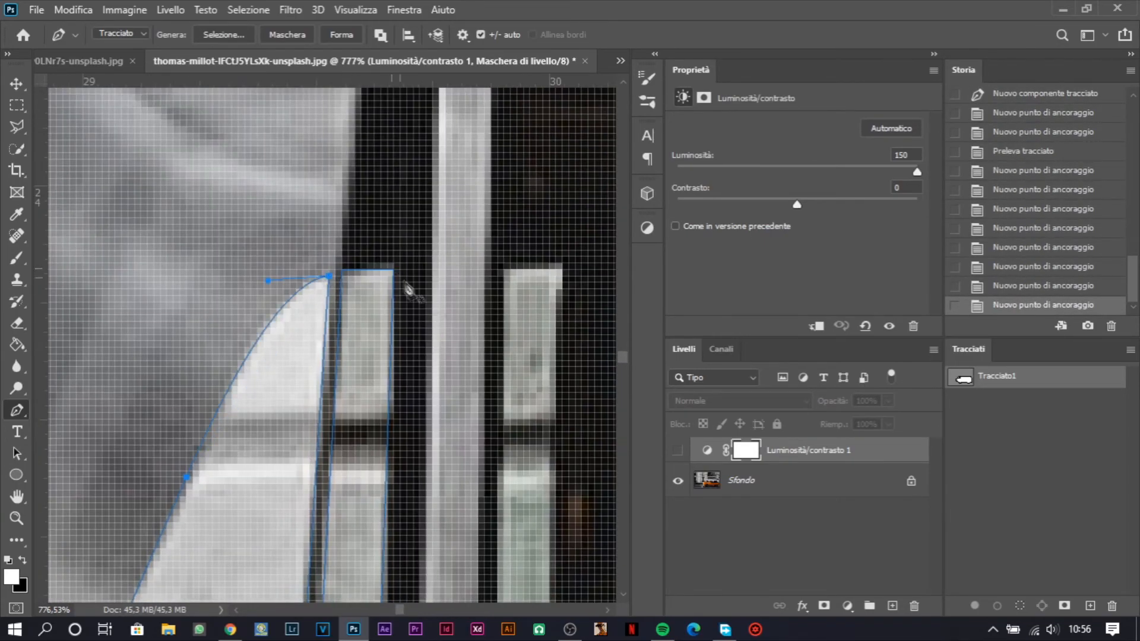
{"action": "left_click", "coordinate": [405, 284]}
{"action": "scroll", "coordinate": [380, 321], "scroll_direction": "down", "scroll_amount": 5}
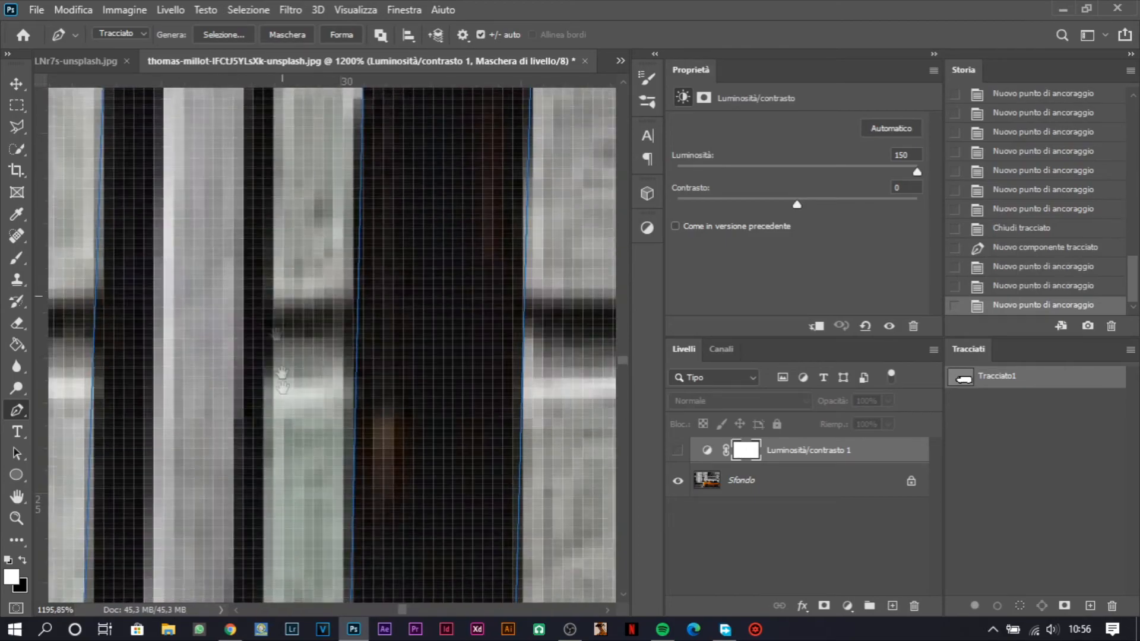
Copy the masked van layer into the federico-respini composite document
{"action": "scroll", "coordinate": [396, 464], "scroll_direction": "down", "scroll_amount": 10}
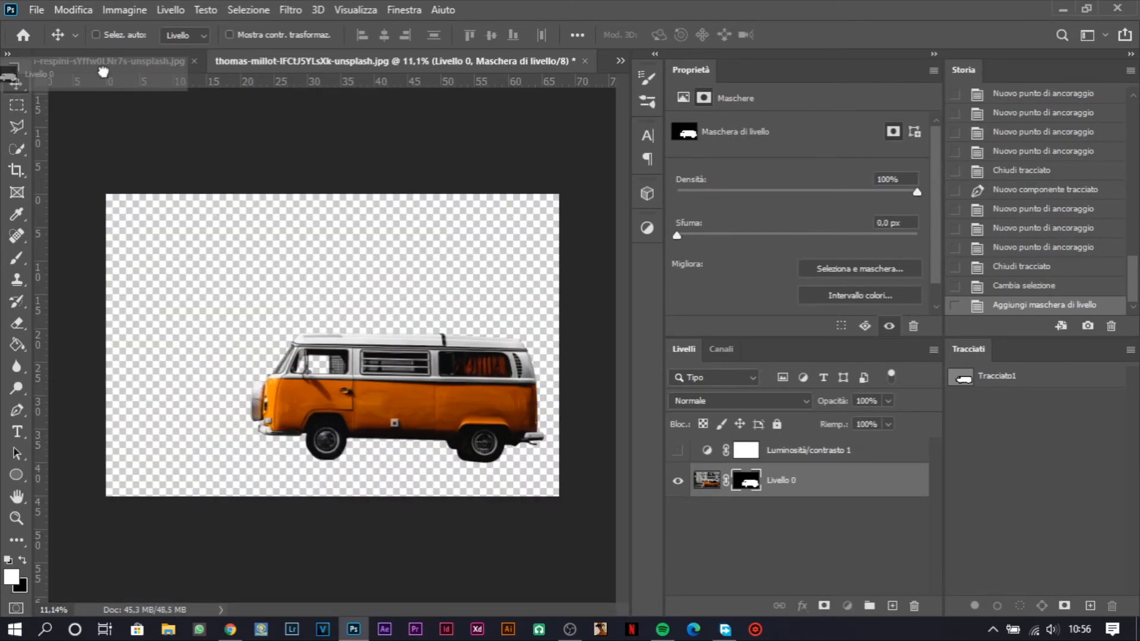
{"action": "left_click_drag", "start_coordinate": [110, 62], "coordinate": [392, 255]}
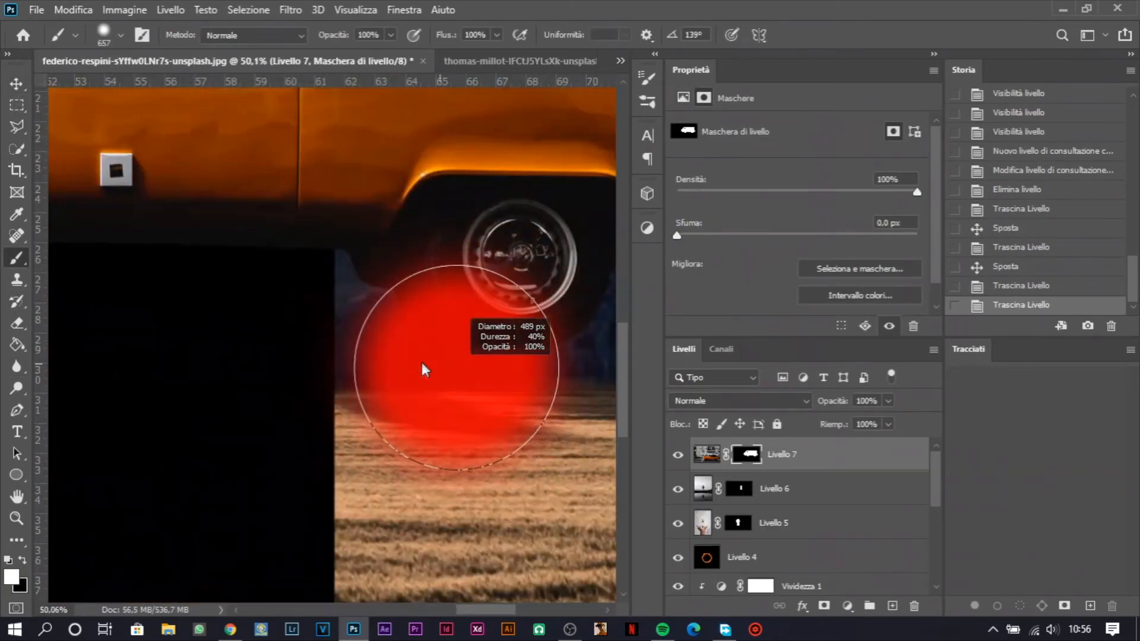
Touch up the van's layer mask beneath its body with a brush of 40% hardness
{"action": "scroll", "coordinate": [402, 338], "scroll_direction": "up", "scroll_amount": 3}
{"action": "left_click_drag", "start_coordinate": [310, 249], "coordinate": [321, 333]}
{"action": "scroll", "coordinate": [324, 419], "scroll_direction": "down", "scroll_amount": 8}
{"action": "scroll", "coordinate": [323, 395], "scroll_direction": "up", "scroll_amount": 8}
{"action": "key", "text": "ctrl+z"}
{"action": "left_click_drag", "start_coordinate": [317, 473], "coordinate": [308, 416]}
{"action": "scroll", "coordinate": [315, 448], "scroll_direction": "down", "scroll_amount": 10}
Hide Livello 4 and Livello 5
{"action": "key", "text": "v"}
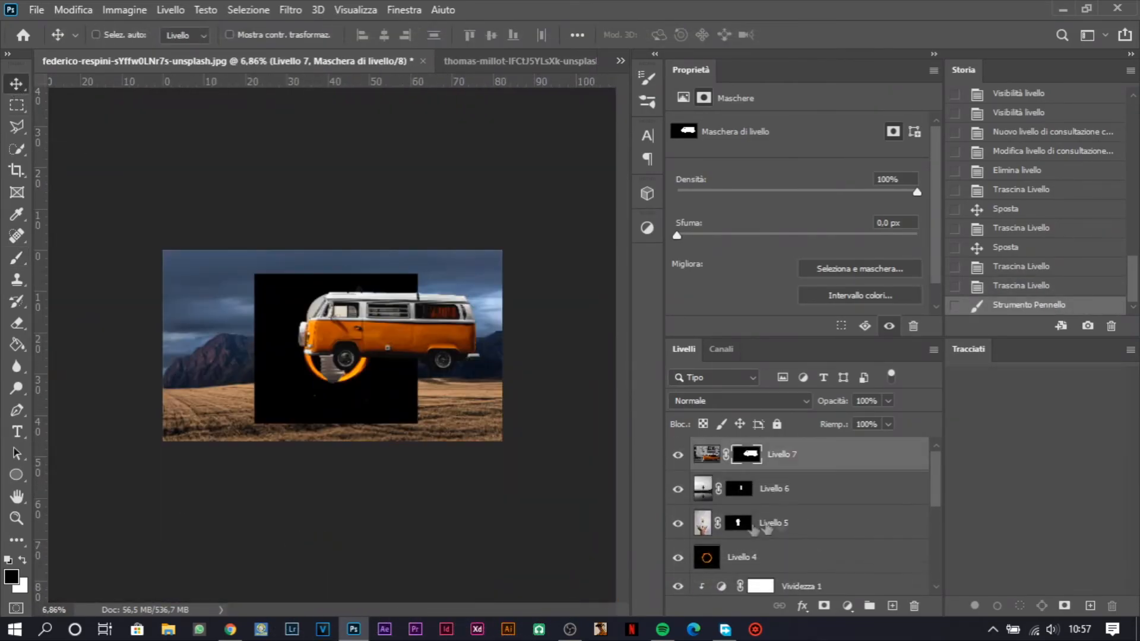
{"action": "left_click", "coordinate": [677, 557]}
{"action": "left_click", "coordinate": [677, 523]}
Scale the van down with Free Transform and place it in the wheat field
{"action": "left_click_drag", "start_coordinate": [406, 385], "coordinate": [356, 466]}
{"action": "key", "text": "ctrl+t"}
{"action": "left_click_drag", "start_coordinate": [432, 280], "coordinate": [311, 356]}
{"action": "left_click_drag", "start_coordinate": [282, 427], "coordinate": [349, 392]}
{"action": "scroll", "coordinate": [337, 394], "scroll_direction": "up", "scroll_amount": 8}
{"action": "scroll", "coordinate": [414, 362], "scroll_direction": "down", "scroll_amount": 3}
{"action": "left_click_drag", "start_coordinate": [507, 170], "coordinate": [372, 260]}
{"action": "left_click_drag", "start_coordinate": [319, 408], "coordinate": [415, 410]}
{"action": "key", "text": "Return"}
Scale the man on Livello 6 down proportionally with Free Transform to suit the van's size
{"action": "scroll", "coordinate": [413, 410], "scroll_direction": "down", "scroll_amount": 4}
{"action": "left_click", "coordinate": [703, 489]}
{"action": "key", "text": "ctrl+t"}
{"action": "scroll", "coordinate": [438, 482], "scroll_direction": "down", "scroll_amount": 3}
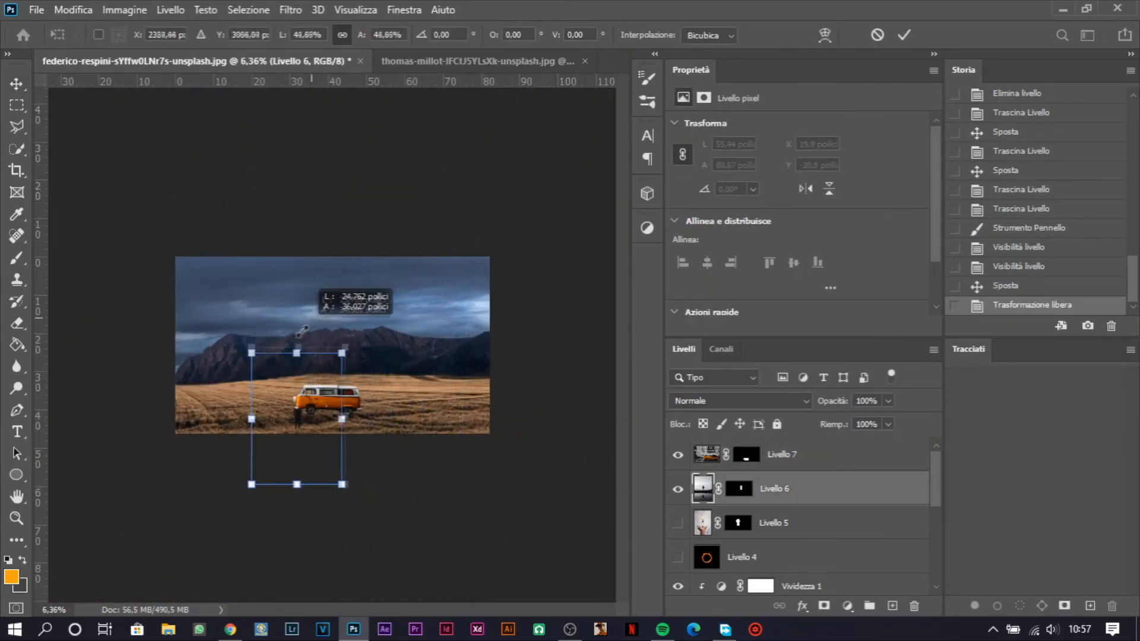
{"action": "left_click_drag", "start_coordinate": [303, 328], "coordinate": [289, 351]}
{"action": "scroll", "coordinate": [295, 423], "scroll_direction": "up", "scroll_amount": 10}
{"action": "left_click_drag", "start_coordinate": [297, 434], "coordinate": [536, 92]}
{"action": "key", "text": "Return"}
Reposition the man near the van and move Livello 6 above the van layer
{"action": "left_click_drag", "start_coordinate": [525, 233], "coordinate": [401, 340]}
{"action": "left_click_drag", "start_coordinate": [824, 488], "coordinate": [827, 442]}
{"action": "left_click_drag", "start_coordinate": [380, 245], "coordinate": [380, 265]}
Select the left boot, including its sole, in the tevin-trinh photo with Quick Selection
{"action": "scroll", "coordinate": [383, 345], "scroll_direction": "up", "scroll_amount": 11}
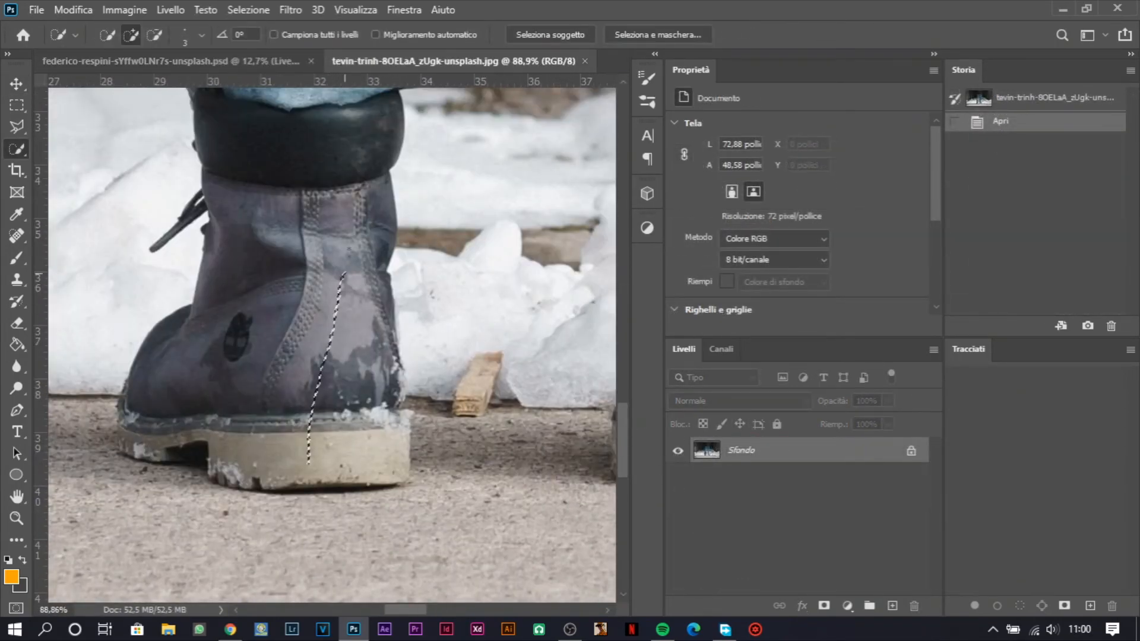
{"action": "left_click_drag", "start_coordinate": [309, 334], "coordinate": [309, 330]}
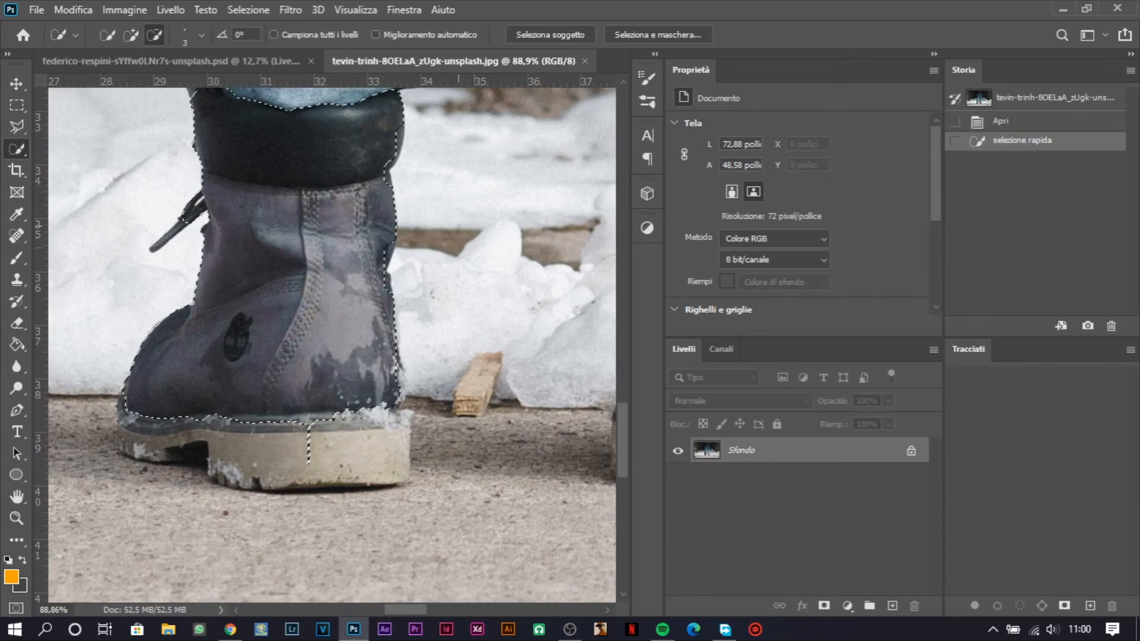
{"action": "left_click_drag", "start_coordinate": [458, 230], "coordinate": [459, 239]}
{"action": "left_click_drag", "start_coordinate": [172, 357], "coordinate": [140, 410]}
{"action": "left_click_drag", "start_coordinate": [297, 447], "coordinate": [304, 449]}
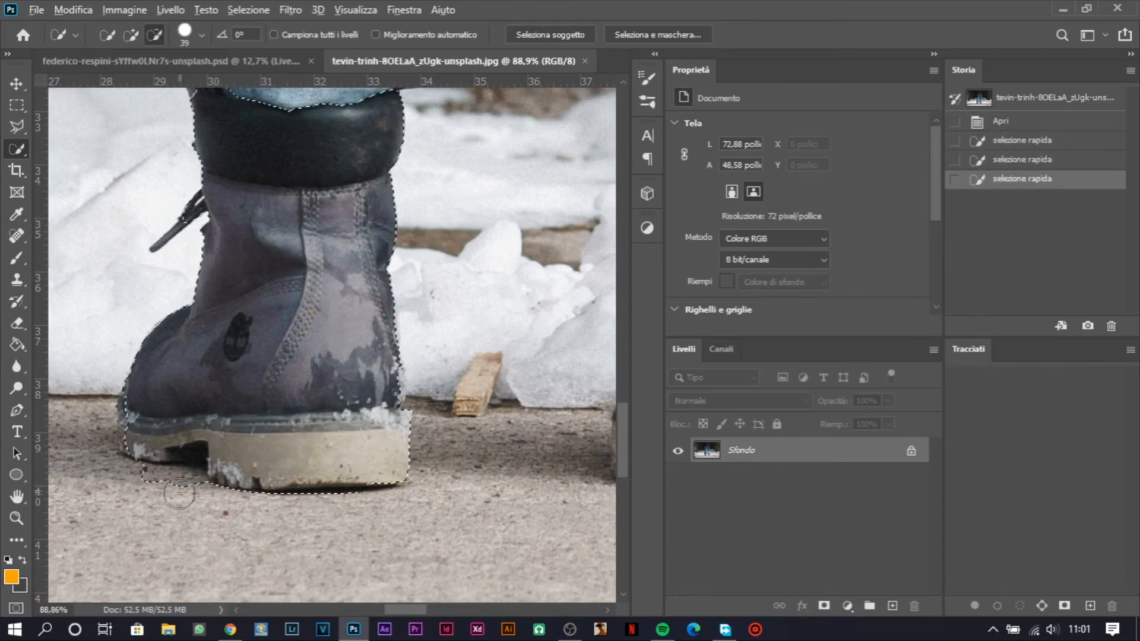
Refine the left boot's selection along the toe and the underside of the sole
{"action": "scroll", "coordinate": [123, 438], "scroll_direction": "up", "scroll_amount": 8}
{"action": "left_click_drag", "start_coordinate": [128, 356], "coordinate": [132, 309]}
{"action": "left_click_drag", "start_coordinate": [350, 555], "coordinate": [326, 546]}
{"action": "scroll", "coordinate": [232, 383], "scroll_direction": "down", "scroll_amount": 6}
{"action": "scroll", "coordinate": [267, 395], "scroll_direction": "up", "scroll_amount": 6}
{"action": "left_click_drag", "start_coordinate": [268, 492], "coordinate": [356, 501]}
{"action": "scroll", "coordinate": [333, 415], "scroll_direction": "down", "scroll_amount": 6}
Add the right boot to the selection and subtract the ground and snow behind its heel
{"action": "mouse_move", "coordinate": [535, 386]}
{"action": "left_mouse_down"}
{"action": "mouse_move", "coordinate": [271, 388]}
{"action": "mouse_move", "coordinate": [270, 403]}
{"action": "left_mouse_up"}
{"action": "scroll", "coordinate": [271, 403], "scroll_direction": "down", "scroll_amount": 3}
{"action": "mouse_move", "coordinate": [232, 480]}
{"action": "left_mouse_down"}
{"action": "mouse_move", "coordinate": [380, 469]}
{"action": "mouse_move", "coordinate": [475, 447]}
{"action": "left_mouse_up"}
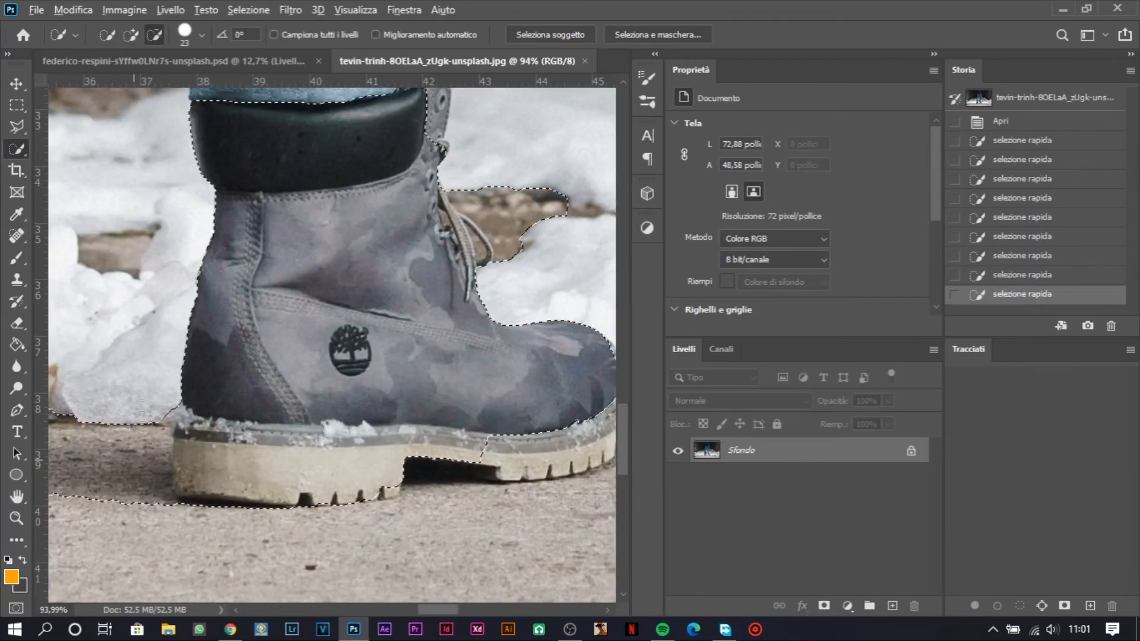
{"action": "left_click_drag", "start_coordinate": [128, 533], "coordinate": [358, 476]}
{"action": "left_click_drag", "start_coordinate": [178, 359], "coordinate": [193, 442]}
{"action": "scroll", "coordinate": [194, 367], "scroll_direction": "up", "scroll_amount": 4}
{"action": "left_click_drag", "start_coordinate": [169, 380], "coordinate": [149, 350]}
{"action": "scroll", "coordinate": [148, 350], "scroll_direction": "down", "scroll_amount": 6}
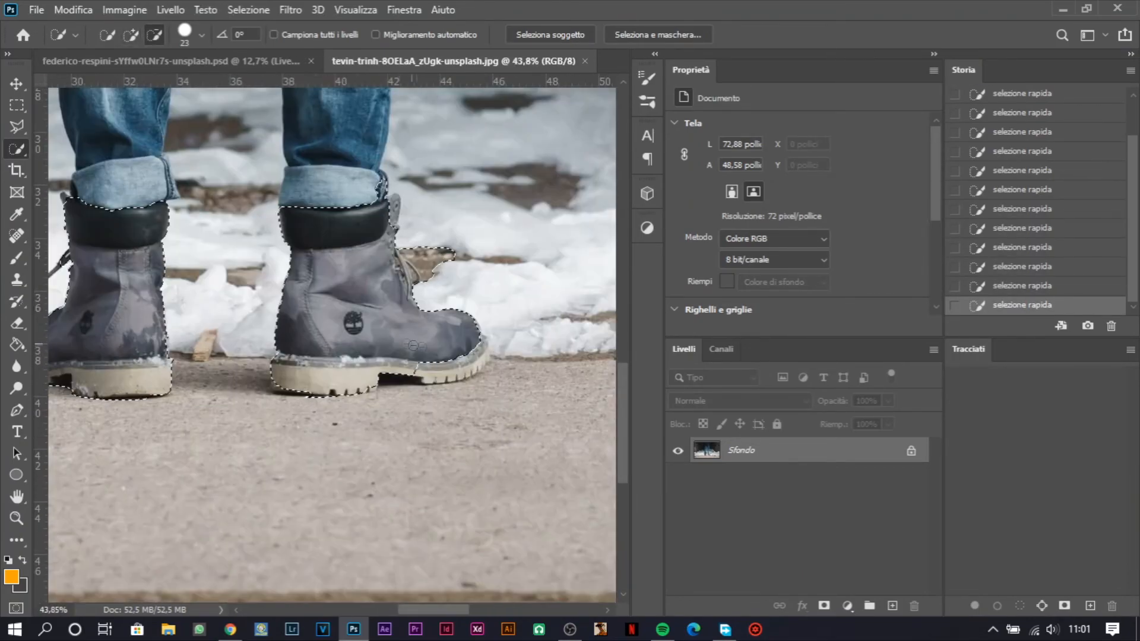
Refine the right boot's selection around the toe, the laces and the heel, excluding the background
{"action": "scroll", "coordinate": [503, 369], "scroll_direction": "up", "scroll_amount": 5}
{"action": "left_click_drag", "start_coordinate": [462, 361], "coordinate": [487, 330]}
{"action": "scroll", "coordinate": [388, 119], "scroll_direction": "up", "scroll_amount": 3}
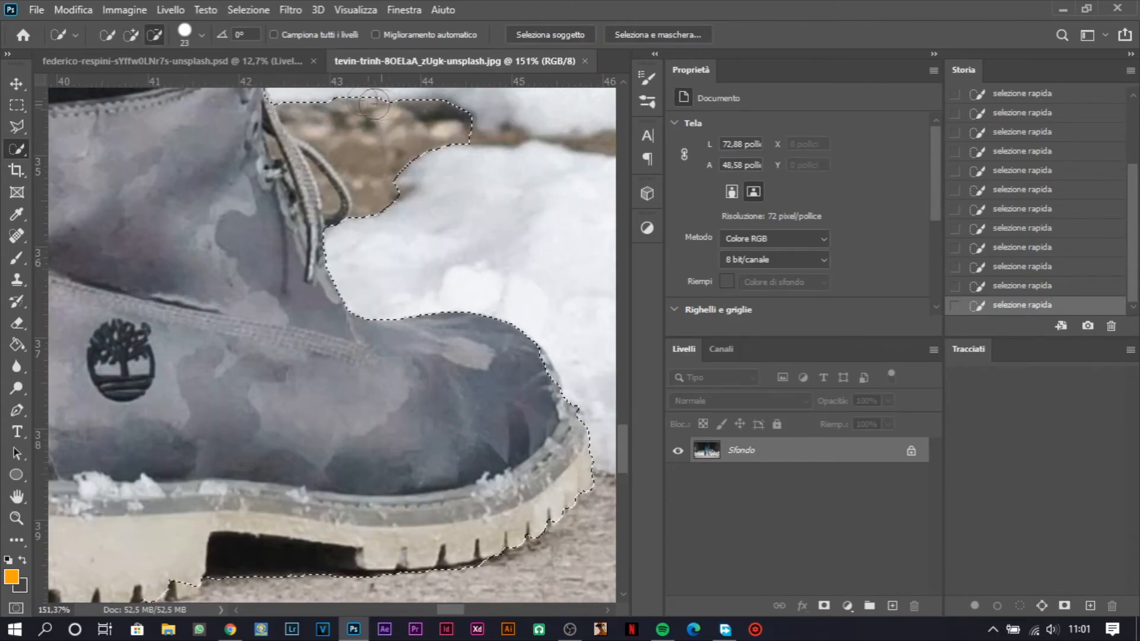
{"action": "scroll", "coordinate": [269, 325], "scroll_direction": "down", "scroll_amount": 5}
{"action": "scroll", "coordinate": [389, 266], "scroll_direction": "up", "scroll_amount": 5}
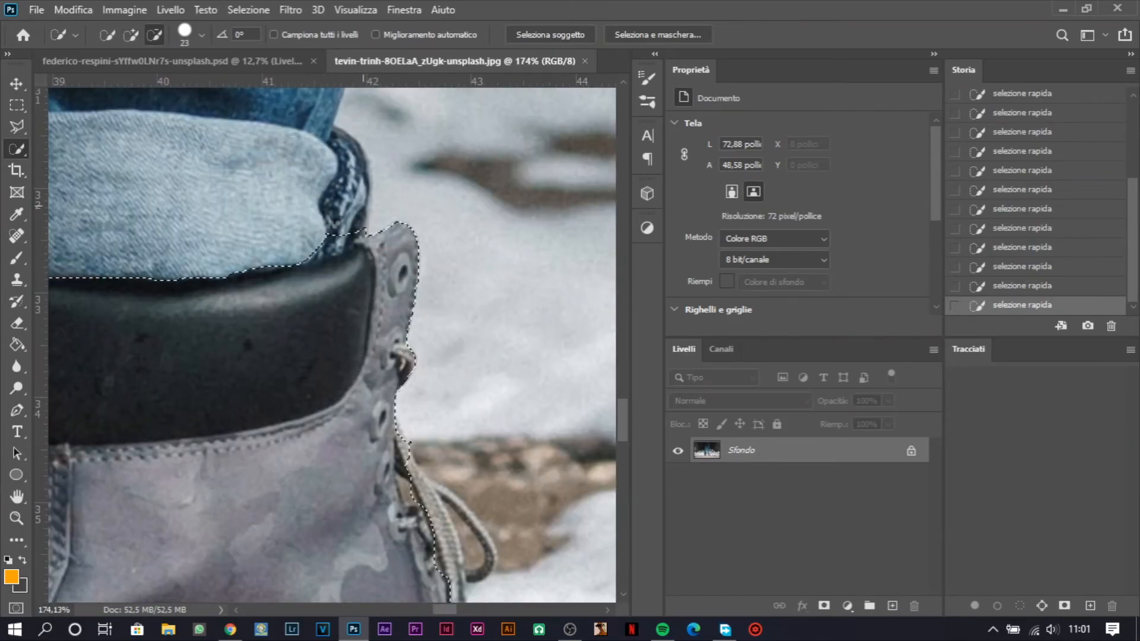
{"action": "scroll", "coordinate": [363, 203], "scroll_direction": "down", "scroll_amount": 5}
{"action": "scroll", "coordinate": [262, 538], "scroll_direction": "up", "scroll_amount": 6}
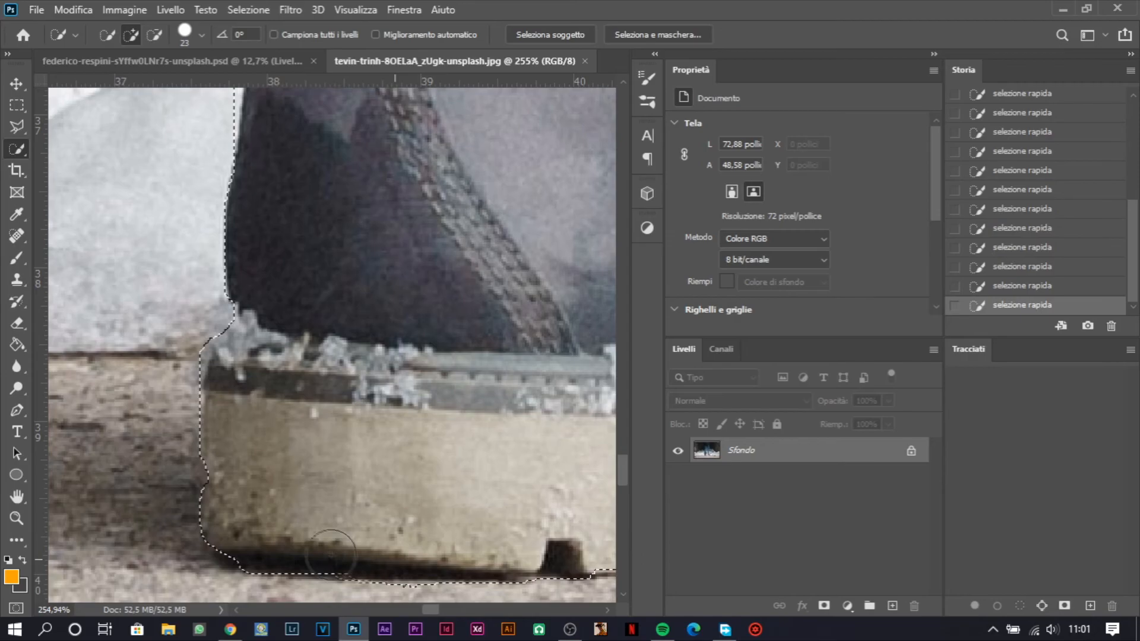
{"action": "scroll", "coordinate": [335, 555], "scroll_direction": "down", "scroll_amount": 5}
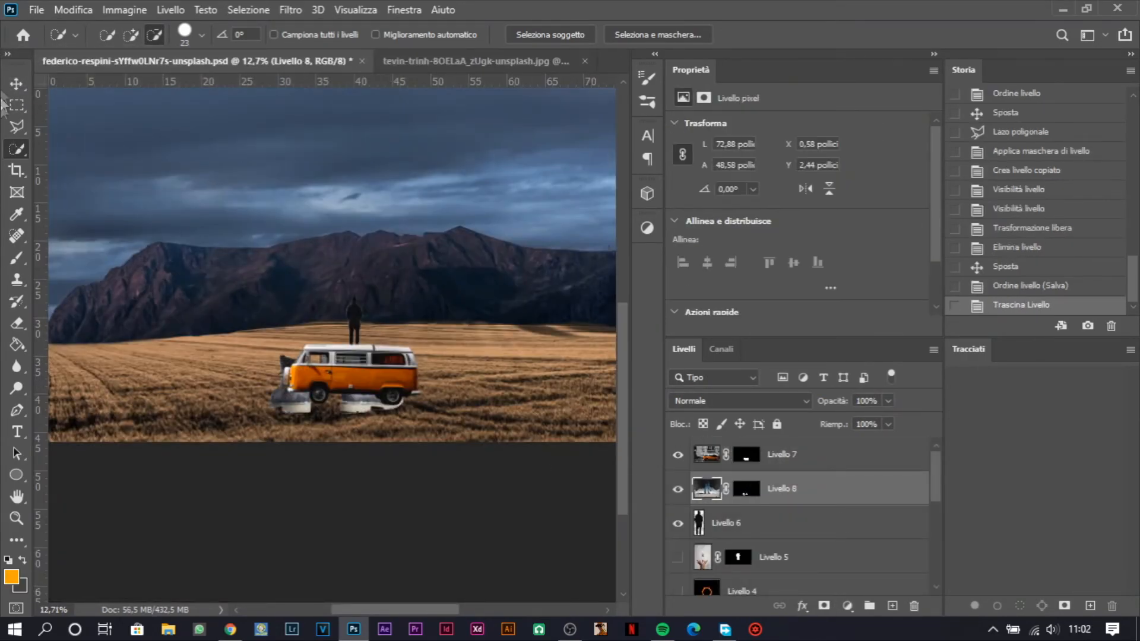
Move the boots off the van and scale their layer down to about 16.4 by 11 inches
{"action": "left_click", "coordinate": [17, 84]}
{"action": "left_click_drag", "start_coordinate": [368, 409], "coordinate": [258, 358]}
{"action": "left_click", "coordinate": [758, 523]}
{"action": "left_click", "coordinate": [835, 496]}
{"action": "key", "text": "ctrl+t"}
{"action": "scroll", "coordinate": [298, 434], "scroll_direction": "down", "scroll_amount": 5}
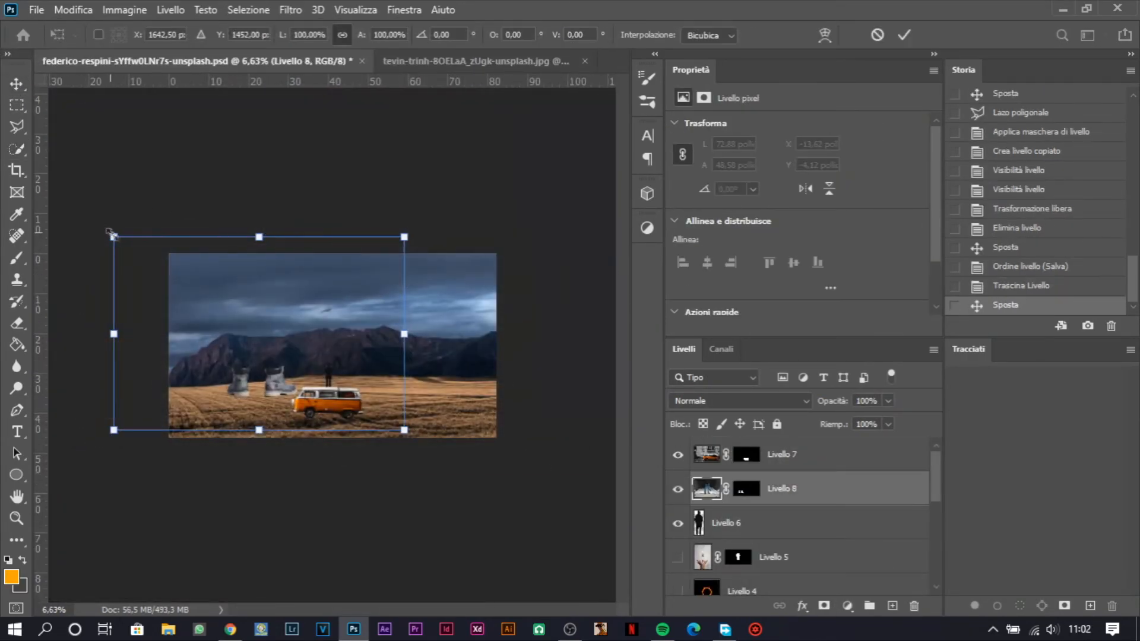
{"action": "key", "text": "alt+space"}
{"action": "left_click", "coordinate": [907, 37]}
Reorder the layers so the boots and the man lie above the van, and place the boots at the man's feet
{"action": "left_click_drag", "start_coordinate": [826, 458], "coordinate": [838, 537]}
{"action": "left_click", "coordinate": [825, 457]}
{"action": "scroll", "coordinate": [366, 412], "scroll_direction": "up", "scroll_amount": 8}
{"action": "left_click_drag", "start_coordinate": [369, 412], "coordinate": [67, 180]}
Scale the boots down to fit the man's legs and erase his original shoes
{"action": "scroll", "coordinate": [67, 187], "scroll_direction": "up", "scroll_amount": 6}
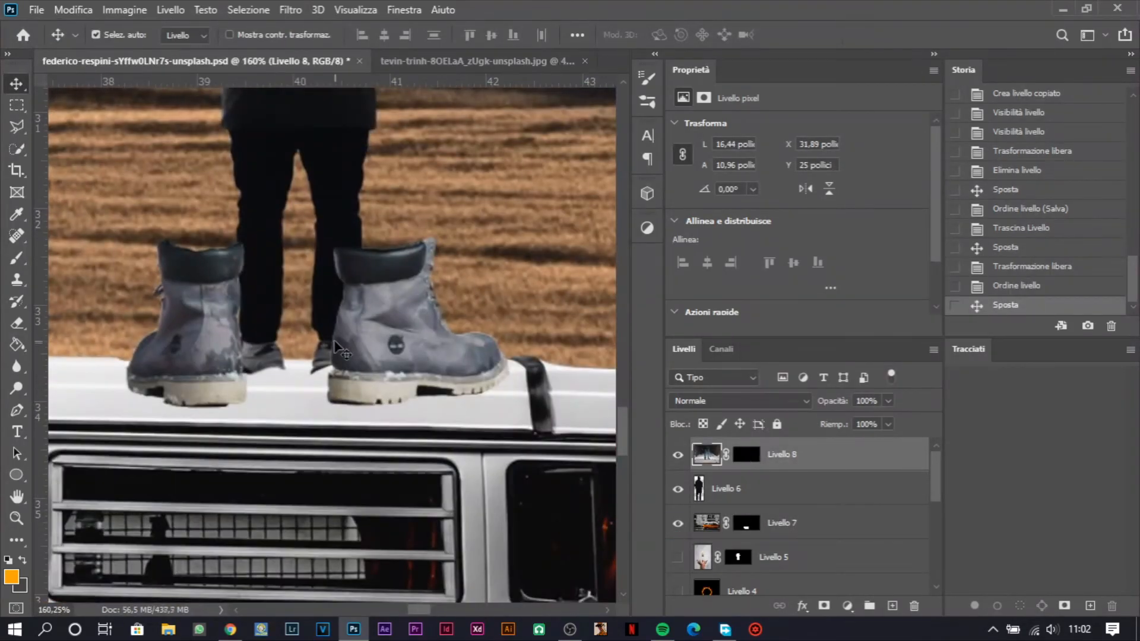
{"action": "key", "text": "ctrl+t"}
{"action": "scroll", "coordinate": [476, 216], "scroll_direction": "down", "scroll_amount": 7}
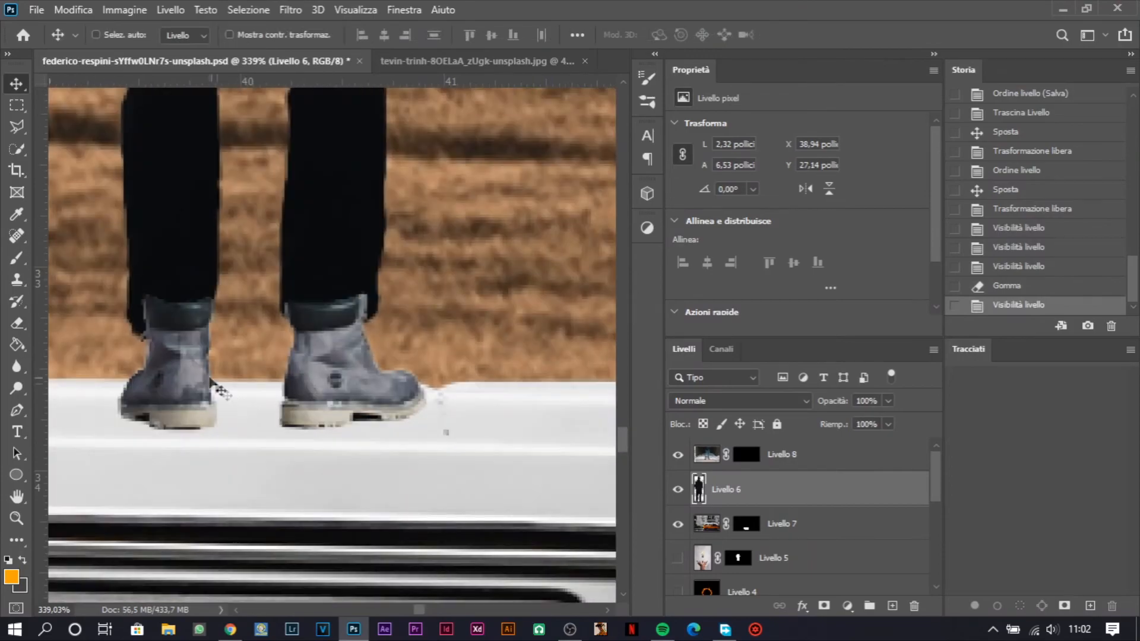
Raise the man so his trouser hems meet the boots, and enlarge the boots to about 102%
{"action": "left_click_drag", "start_coordinate": [185, 391], "coordinate": [194, 351]}
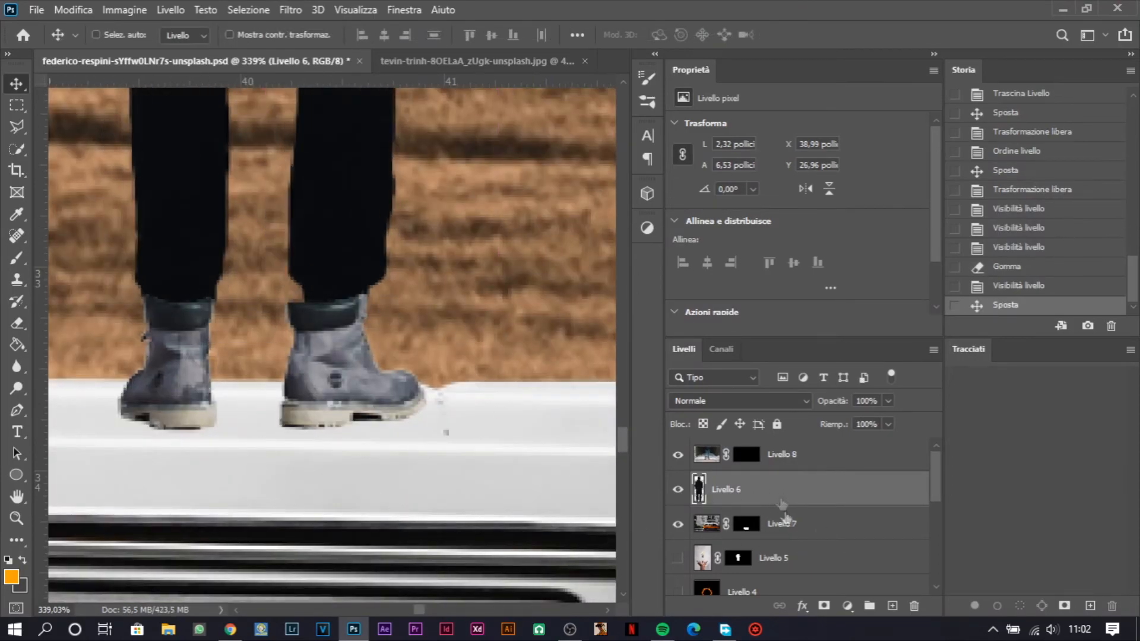
{"action": "left_click", "coordinate": [815, 460]}
{"action": "key", "text": "ctrl+t"}
{"action": "scroll", "coordinate": [480, 418], "scroll_direction": "down", "scroll_amount": 6}
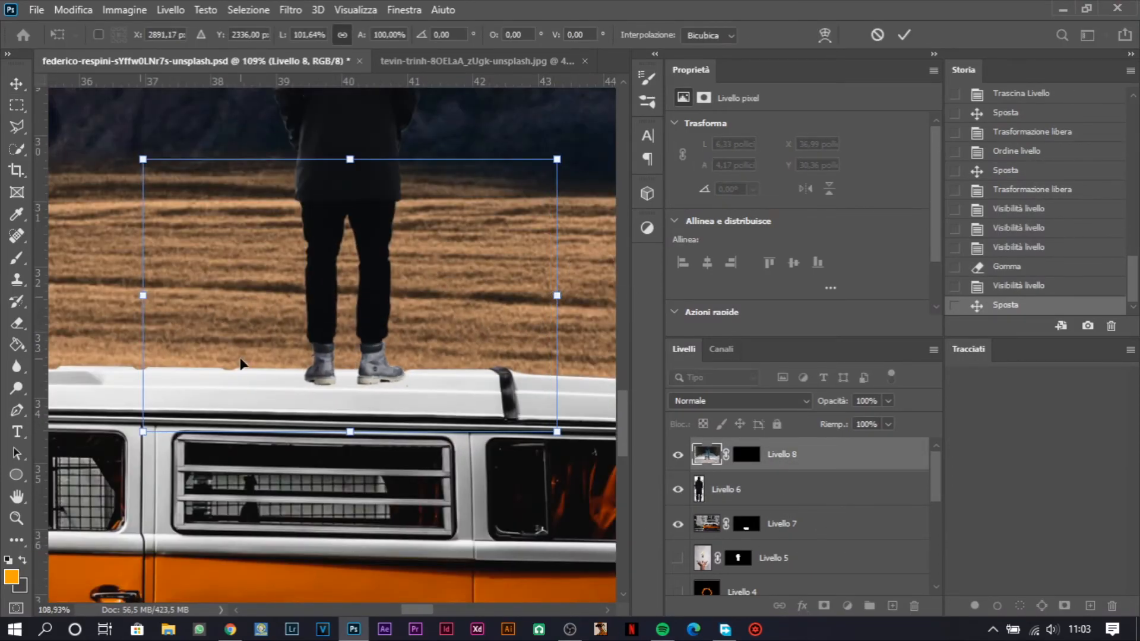
{"action": "key", "text": "Return"}
Darken the boots with a clipped Luminosità/contrasto adjustment layer at brightness -133 and contrast 1
{"action": "scroll", "coordinate": [409, 318], "scroll_direction": "up", "scroll_amount": 2}
{"action": "scroll", "coordinate": [410, 318], "scroll_direction": "down", "scroll_amount": 1}
{"action": "left_click", "coordinate": [647, 228]}
{"action": "left_click", "coordinate": [366, 259]}
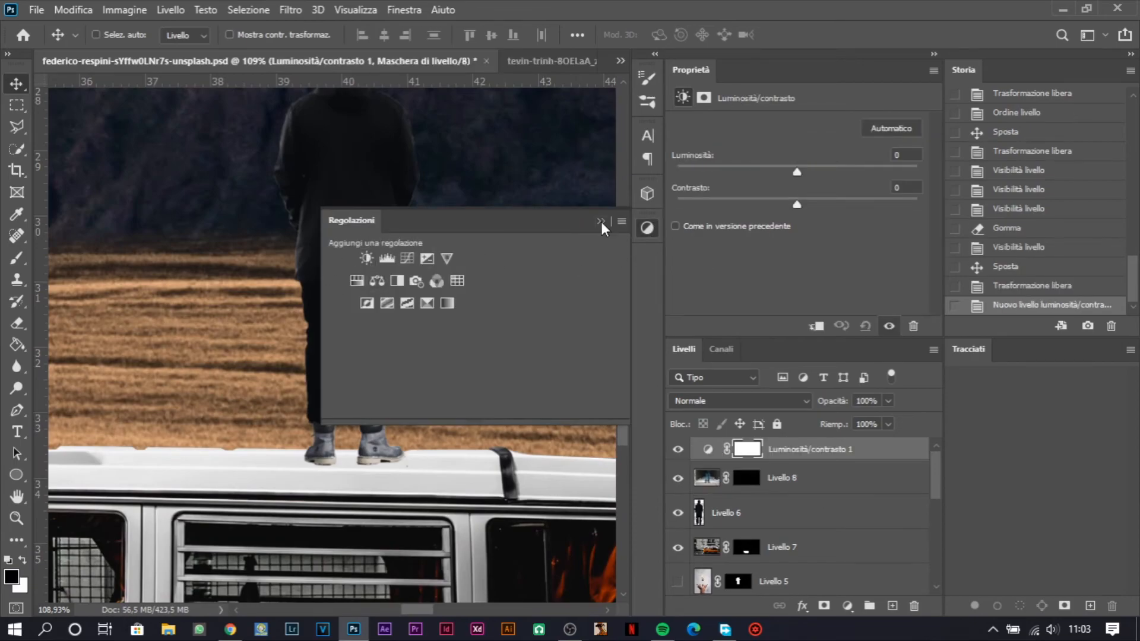
{"action": "left_click", "coordinate": [601, 222]}
{"action": "left_click_drag", "start_coordinate": [797, 172], "coordinate": [740, 172]}
{"action": "left_click", "coordinate": [816, 326]}
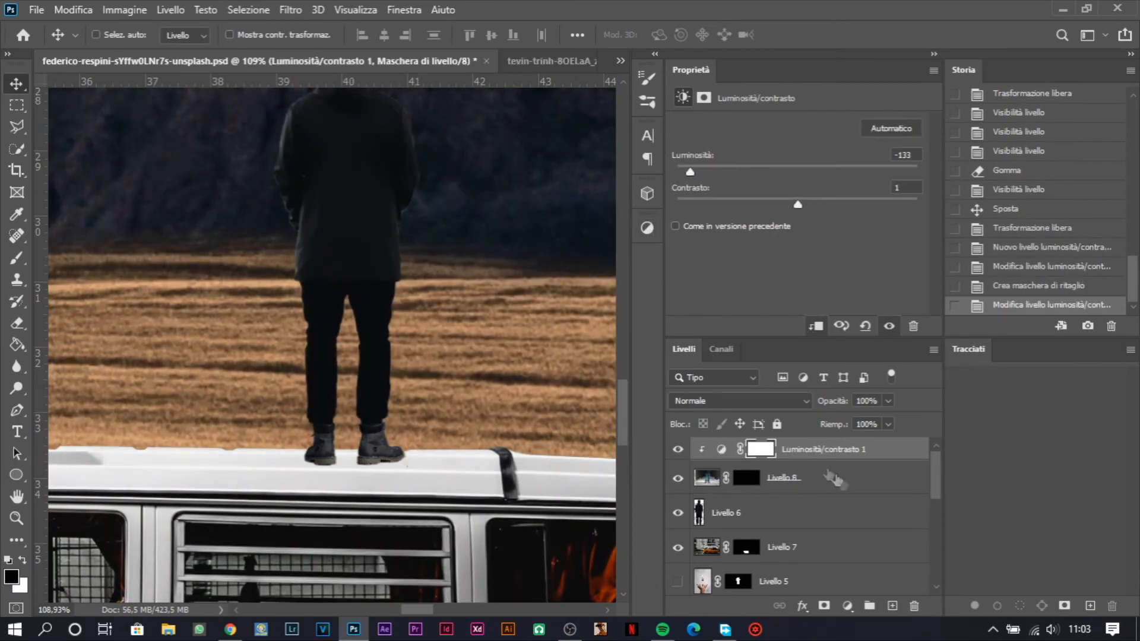
Merge the brightness adjustment, the boots and the man into a single layer
{"action": "left_click", "coordinate": [848, 512], "text": "shift"}
{"action": "right_click", "coordinate": [849, 512]}
{"action": "left_click", "coordinate": [927, 495]}
{"action": "scroll", "coordinate": [380, 419], "scroll_direction": "down", "scroll_amount": 12}
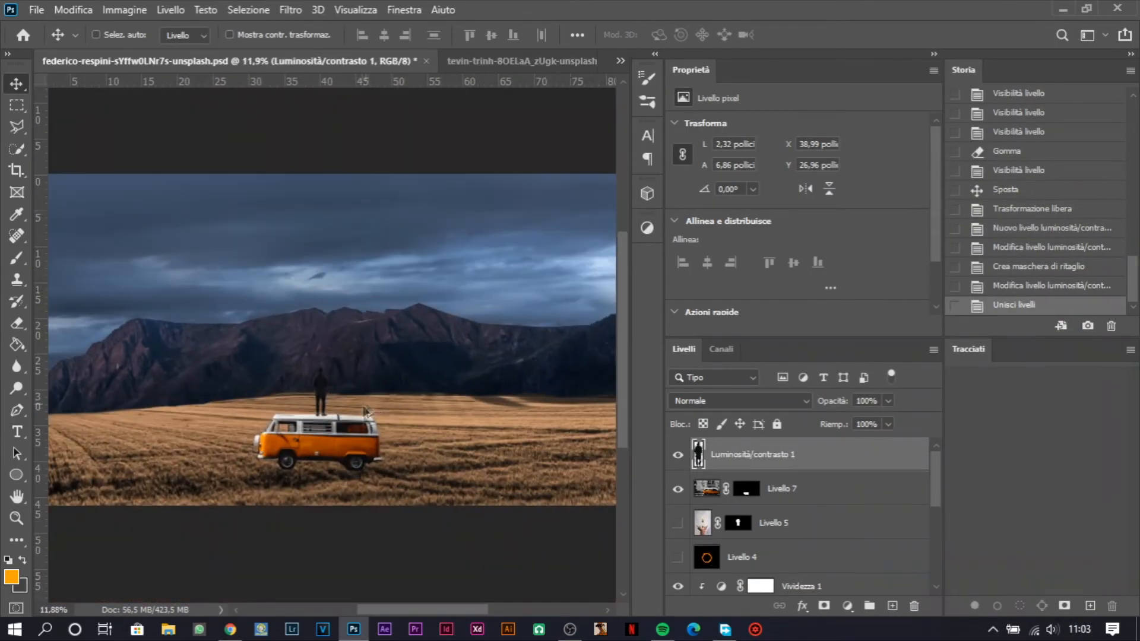
Show the light bulb layer and move the bulb up into the sky above the man
{"action": "scroll", "coordinate": [742, 492], "scroll_direction": "down", "scroll_amount": 1}
{"action": "left_click", "coordinate": [678, 490]}
{"action": "left_click", "coordinate": [794, 497]}
{"action": "left_click_drag", "start_coordinate": [337, 313], "coordinate": [351, 265]}
Set the orange ring layer's blend mode to Schiarisci and hide the layer
{"action": "left_click", "coordinate": [748, 523]}
{"action": "left_click", "coordinate": [678, 524]}
{"action": "left_click", "coordinate": [678, 524]}
{"action": "left_click", "coordinate": [678, 524]}
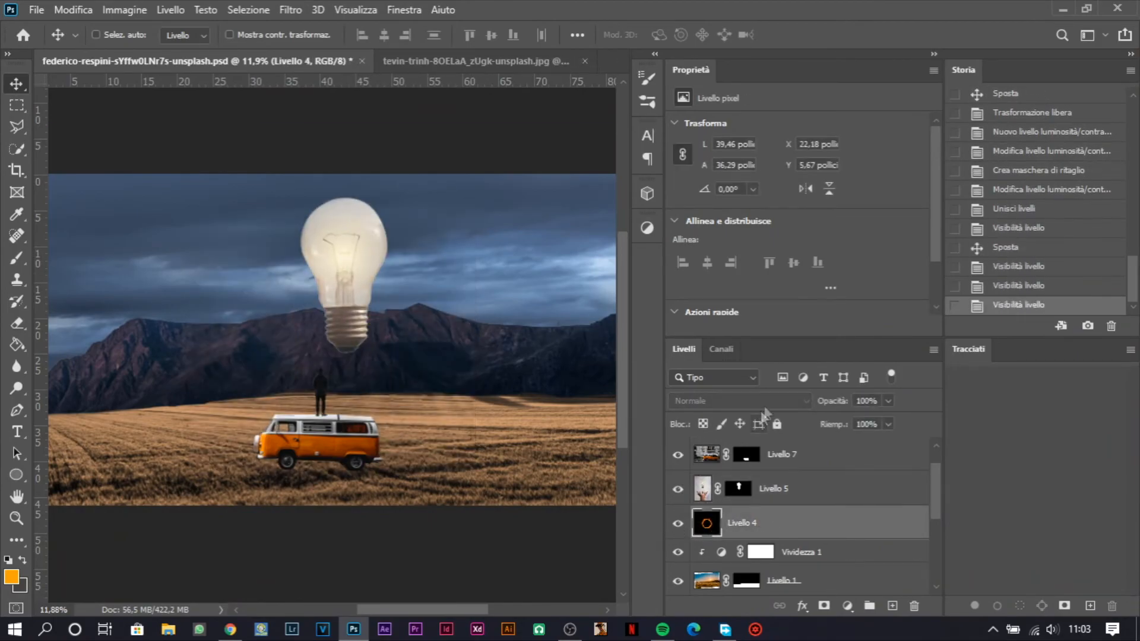
{"action": "left_click", "coordinate": [764, 402]}
{"action": "left_click", "coordinate": [722, 328]}
{"action": "left_click", "coordinate": [678, 524]}
{"action": "scroll", "coordinate": [368, 297], "scroll_direction": "up", "scroll_amount": 2}
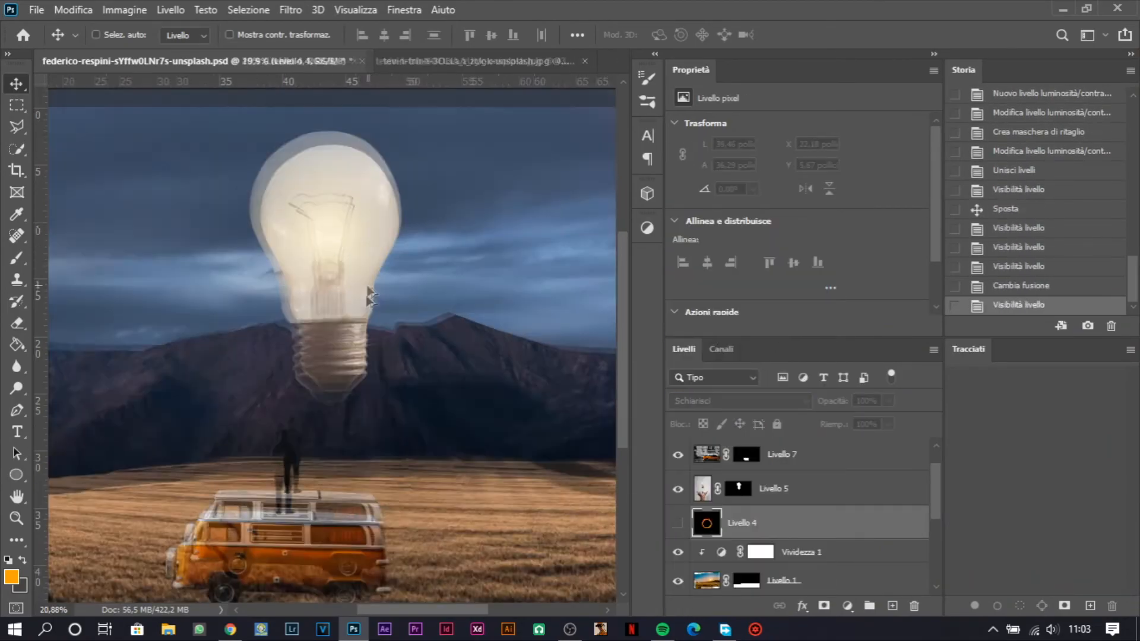
Load the light bulb's outline as a selection, contract it by 3 pixels and invert it
{"action": "scroll", "coordinate": [349, 371], "scroll_direction": "up", "scroll_amount": 6}
{"action": "left_click", "coordinate": [772, 488]}
{"action": "left_click", "coordinate": [702, 488], "text": "ctrl"}
{"action": "left_click", "coordinate": [290, 9]}
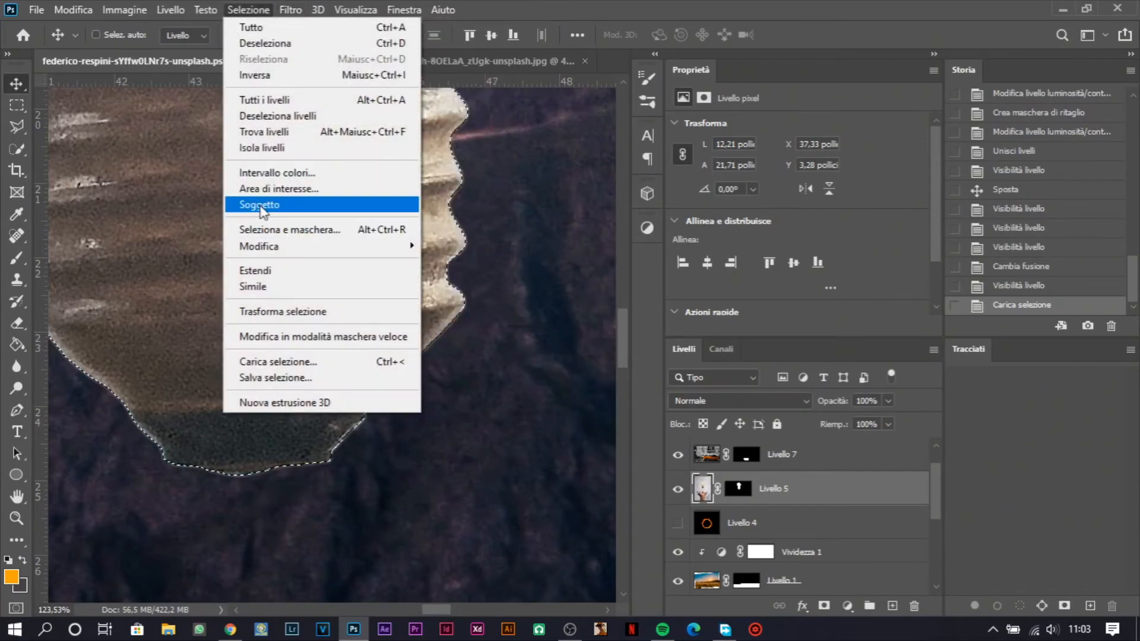
{"action": "mouse_move", "coordinate": [268, 247]}
{"action": "left_click", "coordinate": [452, 292]}
{"action": "type", "text": "3"}
{"action": "key", "text": "Return"}
{"action": "key", "text": "ctrl+shift+i"}
Paint out the fringe around the bulb's edge in black on its layer mask, and deselect
{"action": "left_click", "coordinate": [738, 489]}
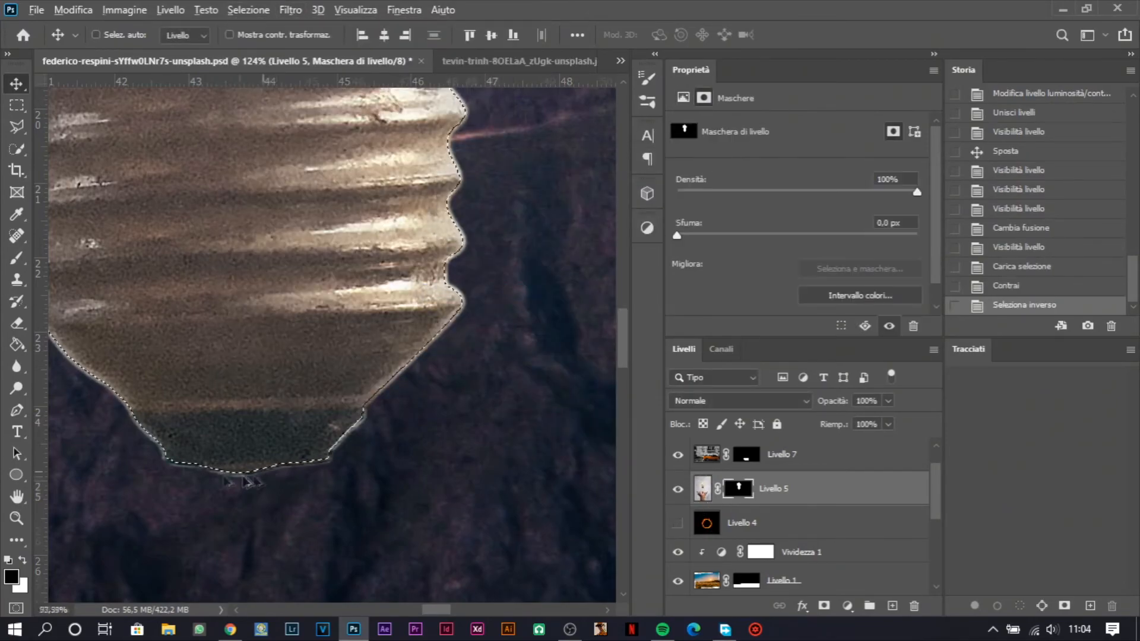
{"action": "key", "text": "b"}
{"action": "scroll", "coordinate": [264, 475], "scroll_direction": "down", "scroll_amount": 7}
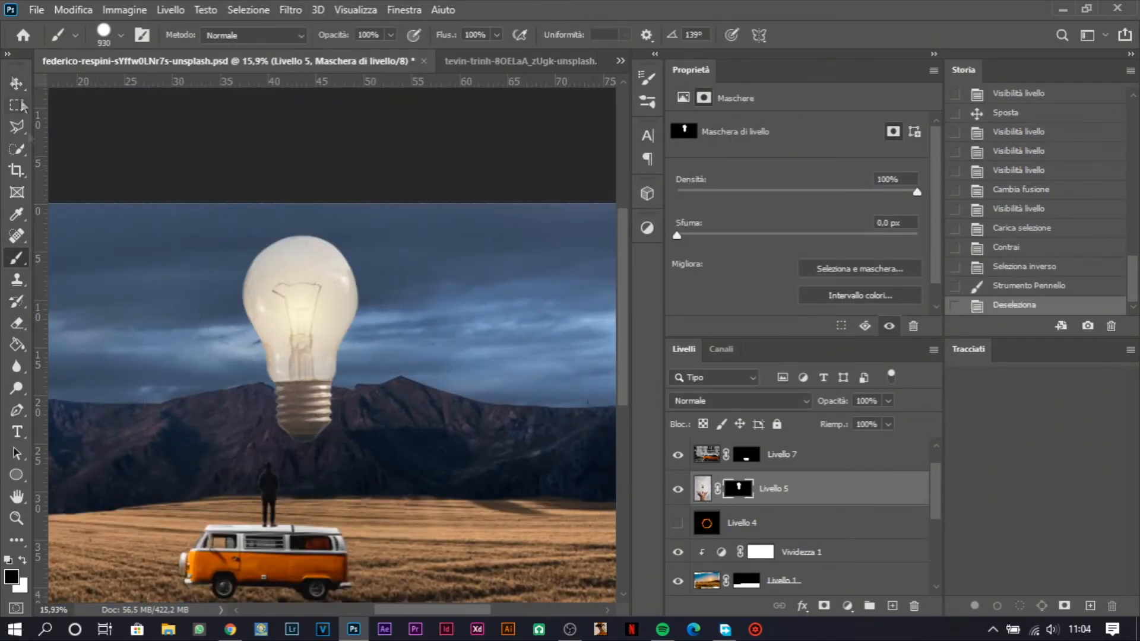
Make the bulb's glass semi-transparent around the filament by painting its mask with a soft black brush at 50% opacity
{"action": "scroll", "coordinate": [340, 283], "scroll_direction": "up", "scroll_amount": 6}
{"action": "scroll", "coordinate": [337, 301], "scroll_direction": "down", "scroll_amount": 5}
{"action": "scroll", "coordinate": [382, 366], "scroll_direction": "up", "scroll_amount": 4}
{"action": "mouse_move", "coordinate": [349, 410]}
{"action": "left_mouse_down"}
{"action": "mouse_move", "coordinate": [318, 407]}
{"action": "mouse_move", "coordinate": [380, 243]}
{"action": "left_mouse_up"}
{"action": "mouse_move", "coordinate": [337, 69]}
{"action": "left_mouse_down"}
{"action": "mouse_move", "coordinate": [95, 155]}
{"action": "mouse_move", "coordinate": [98, 378]}
{"action": "left_mouse_up"}
{"action": "left_click_drag", "start_coordinate": [383, 113], "coordinate": [364, 347]}
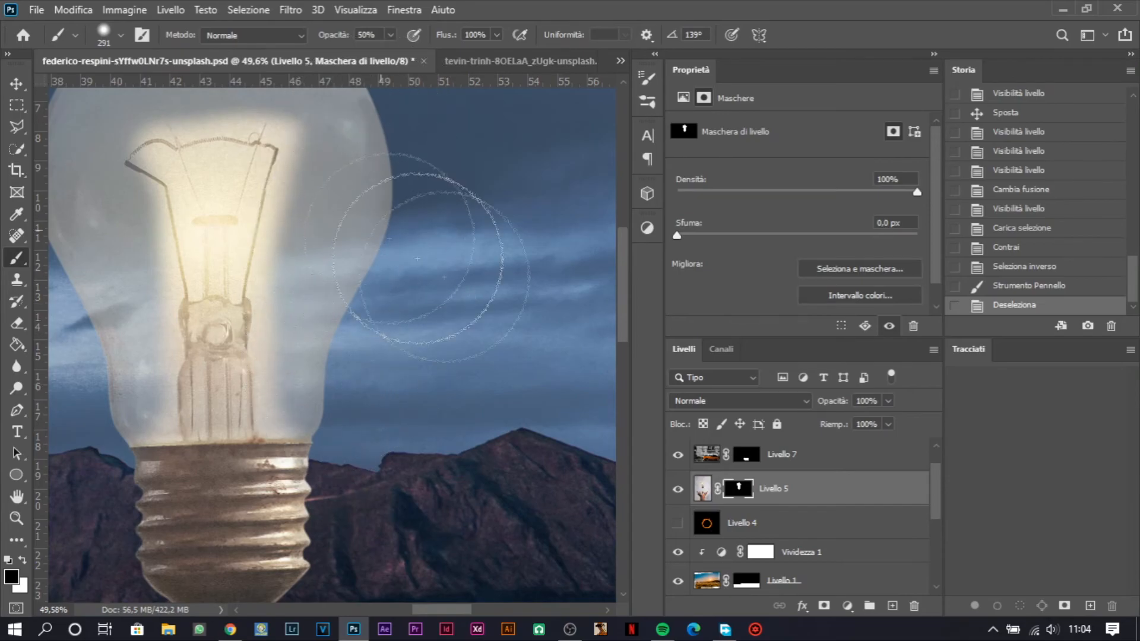
Try two soft brush dabs on the mask over the filament area and undo them
{"action": "scroll", "coordinate": [424, 267], "scroll_direction": "down", "scroll_amount": 5}
{"action": "scroll", "coordinate": [354, 249], "scroll_direction": "up", "scroll_amount": 8}
{"action": "left_click", "coordinate": [362, 187]}
{"action": "left_click", "coordinate": [349, 254]}
{"action": "key", "text": "ctrl+z"}
{"action": "key", "text": "ctrl+z"}
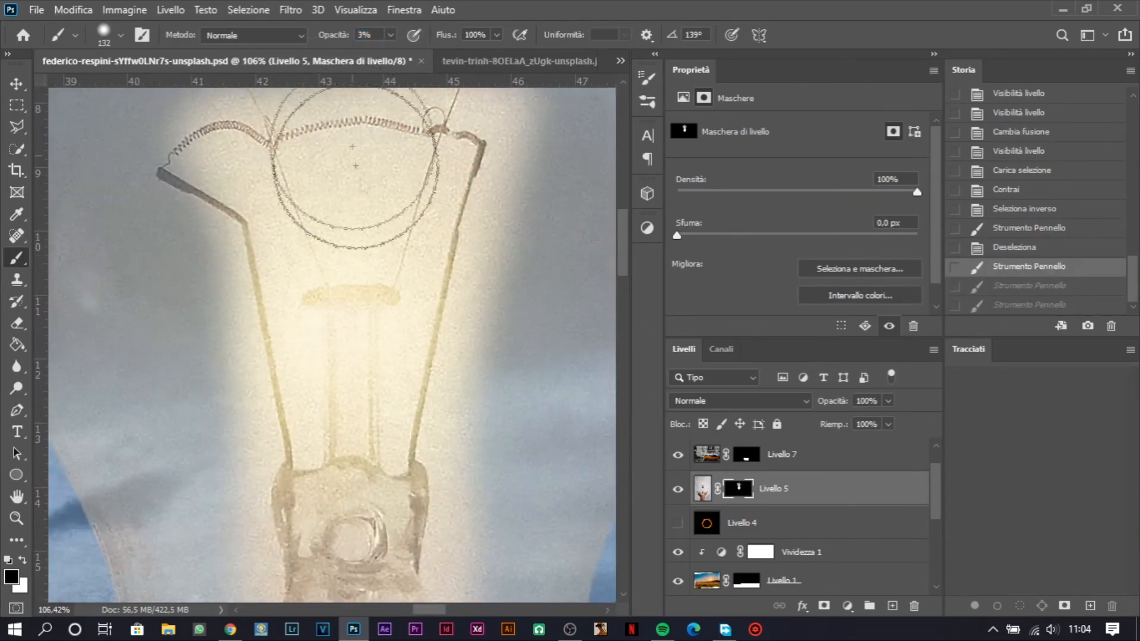
Try fading the glow between the filament wires on the mask with brush dabs at 33% opacity, and undo them
{"action": "key", "text": "3"}
{"action": "key", "text": "3"}
{"action": "left_click", "coordinate": [356, 199]}
{"action": "left_click", "coordinate": [356, 232]}
{"action": "left_click", "coordinate": [344, 238]}
{"action": "left_click", "coordinate": [357, 184]}
{"action": "left_click", "coordinate": [345, 184]}
{"action": "scroll", "coordinate": [364, 255], "scroll_direction": "down", "scroll_amount": 6}
{"action": "key", "text": "ctrl+z"}
{"action": "key", "text": "ctrl+z"}
{"action": "key", "text": "ctrl+z"}
{"action": "key", "text": "ctrl+z"}
{"action": "key", "text": "ctrl+z"}
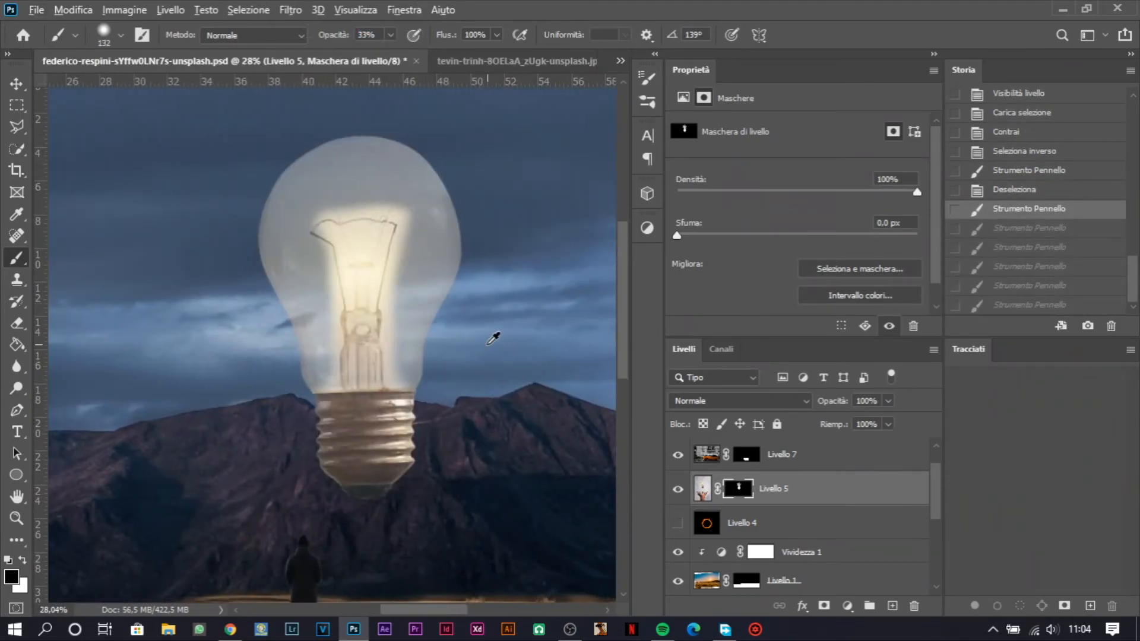
{"action": "scroll", "coordinate": [487, 345], "scroll_direction": "down", "scroll_amount": 6}
{"action": "scroll", "coordinate": [359, 336], "scroll_direction": "up", "scroll_amount": 7}
{"action": "left_click", "coordinate": [17, 84]}
{"action": "scroll", "coordinate": [291, 395], "scroll_direction": "down", "scroll_amount": 5}
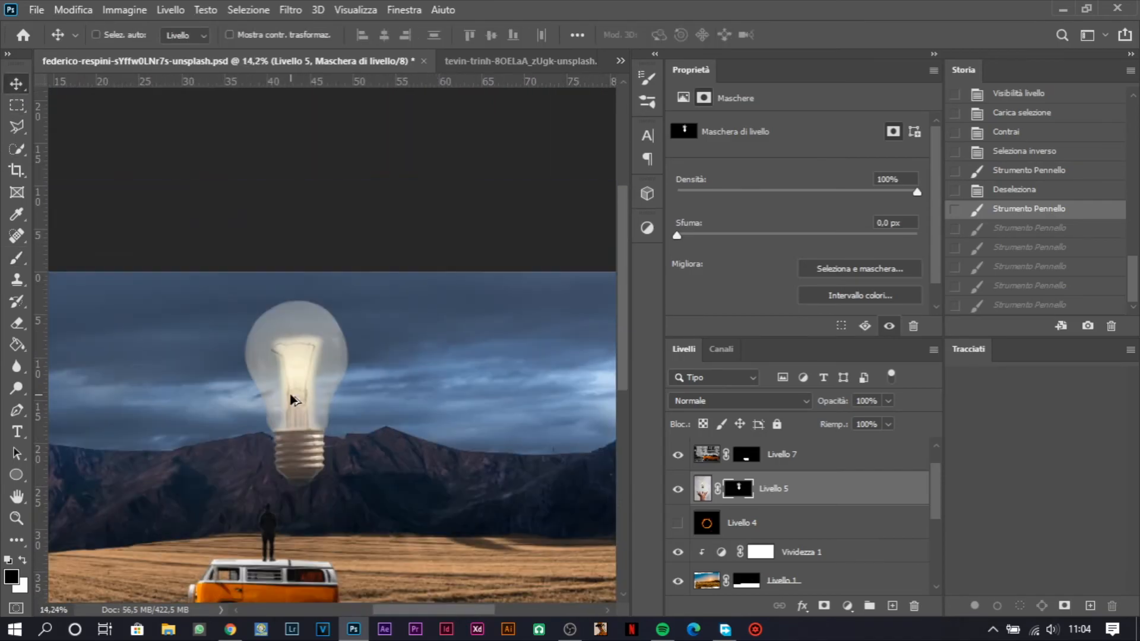
{"action": "scroll", "coordinate": [291, 399], "scroll_direction": "down", "scroll_amount": 2}
Open La_roccia_dei_tedeschi, Piscia_di_Gallo_rocher_tête_humaine, Roccia and Rock3 from the polvere e sassi image folder
{"action": "key", "text": "ctrl+o"}
{"action": "left_click", "coordinate": [71, 305]}
{"action": "double_click", "coordinate": [397, 149]}
{"action": "double_click", "coordinate": [690, 293]}
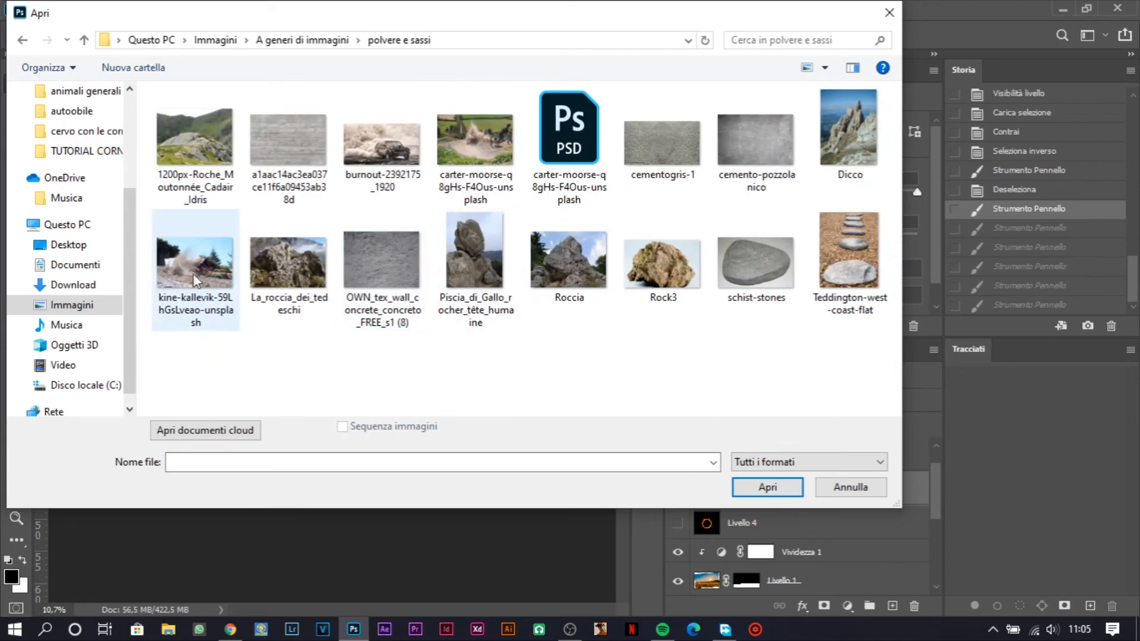
{"action": "left_click", "coordinate": [288, 261]}
{"action": "left_click", "coordinate": [475, 256], "text": "ctrl"}
{"action": "left_click", "coordinate": [569, 261], "text": "ctrl"}
{"action": "left_click", "coordinate": [662, 264], "text": "ctrl"}
{"action": "key", "text": "Return"}
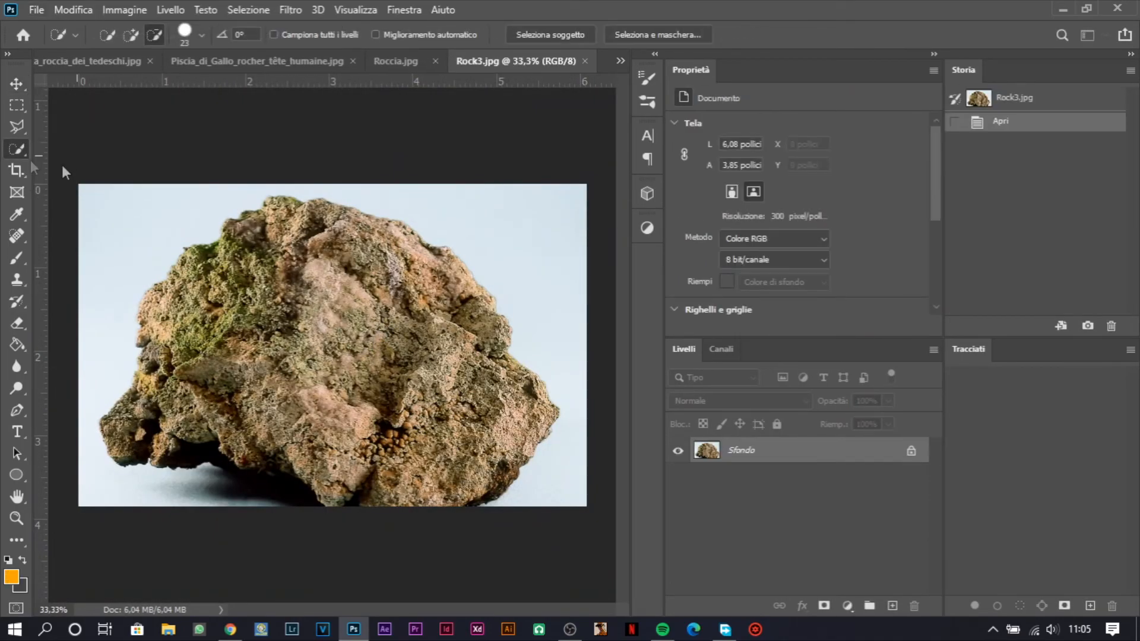
Select the rock in Rock3.jpg with the Object Selection tool and mask out its background
{"action": "right_click", "coordinate": [18, 150]}
{"action": "left_click", "coordinate": [82, 150]}
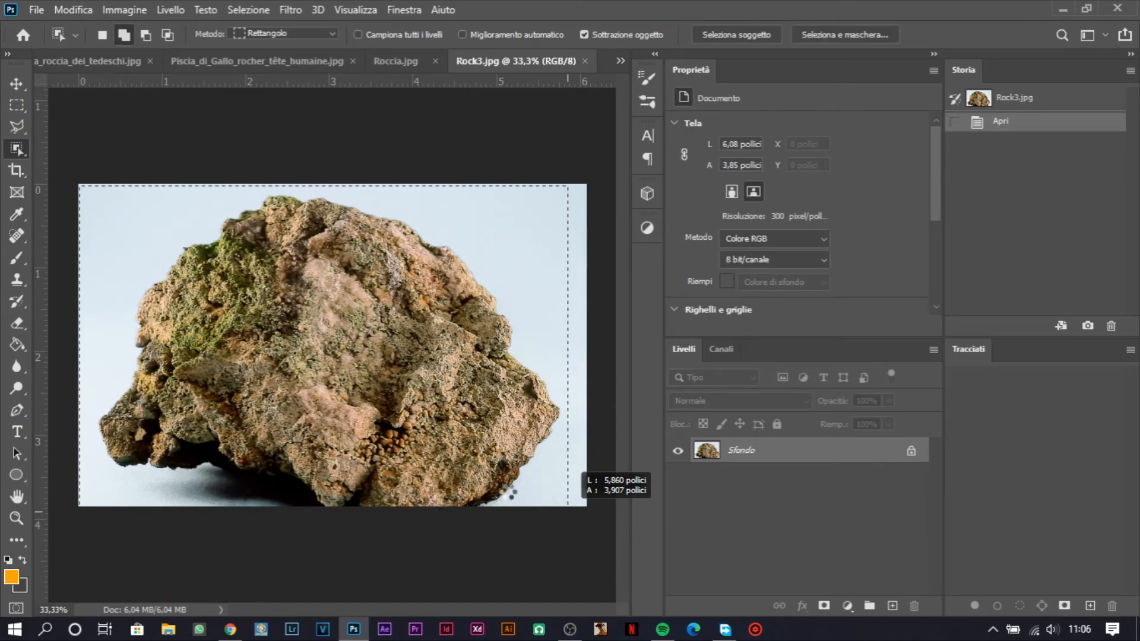
{"action": "left_click", "coordinate": [829, 605]}
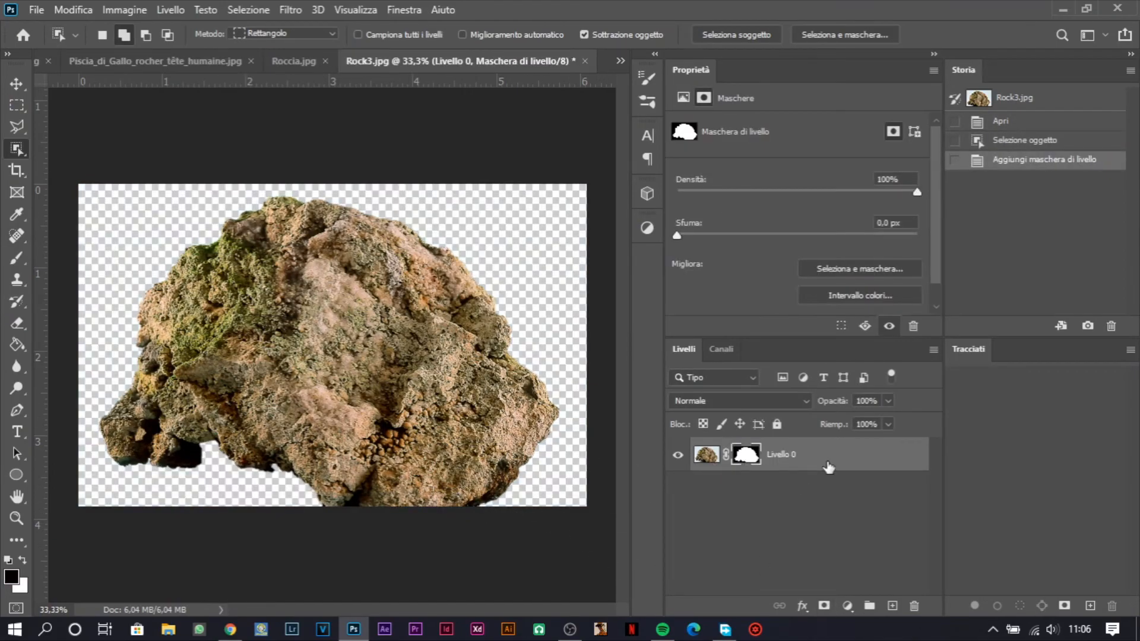
{"action": "key", "text": "ctrl+z"}
{"action": "left_click", "coordinate": [824, 607]}
Close Roccia.jpg, select the upper boulder in the Piscia_di_Gallo photo with Object Selection, and mask out everything else
{"action": "left_click", "coordinate": [294, 61]}
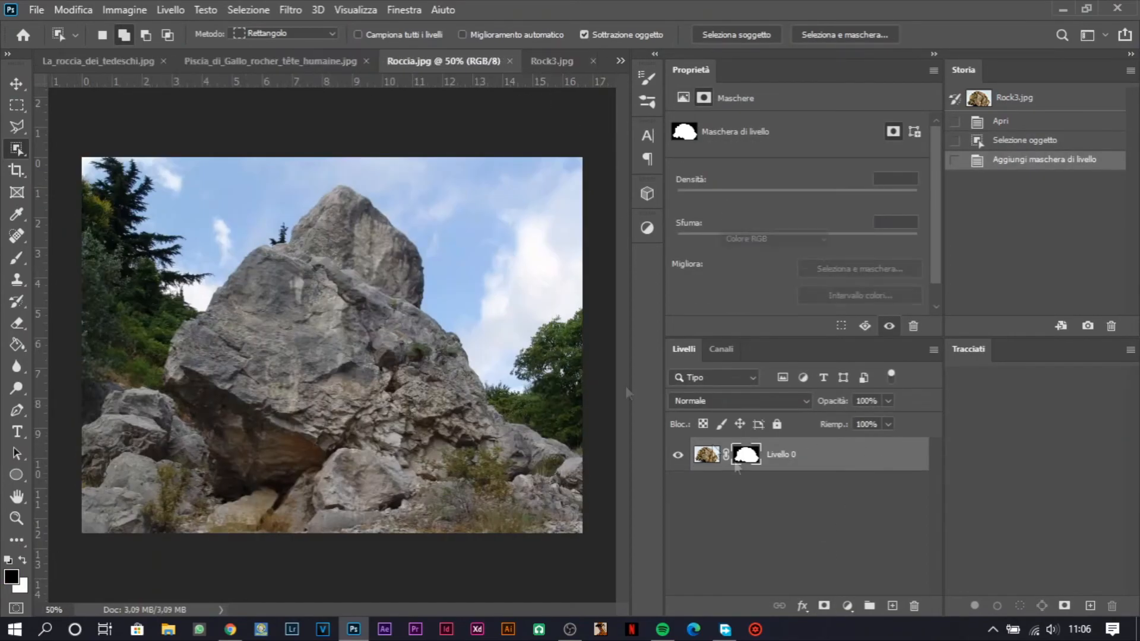
{"action": "left_click", "coordinate": [325, 60]}
{"action": "left_click", "coordinate": [239, 62]}
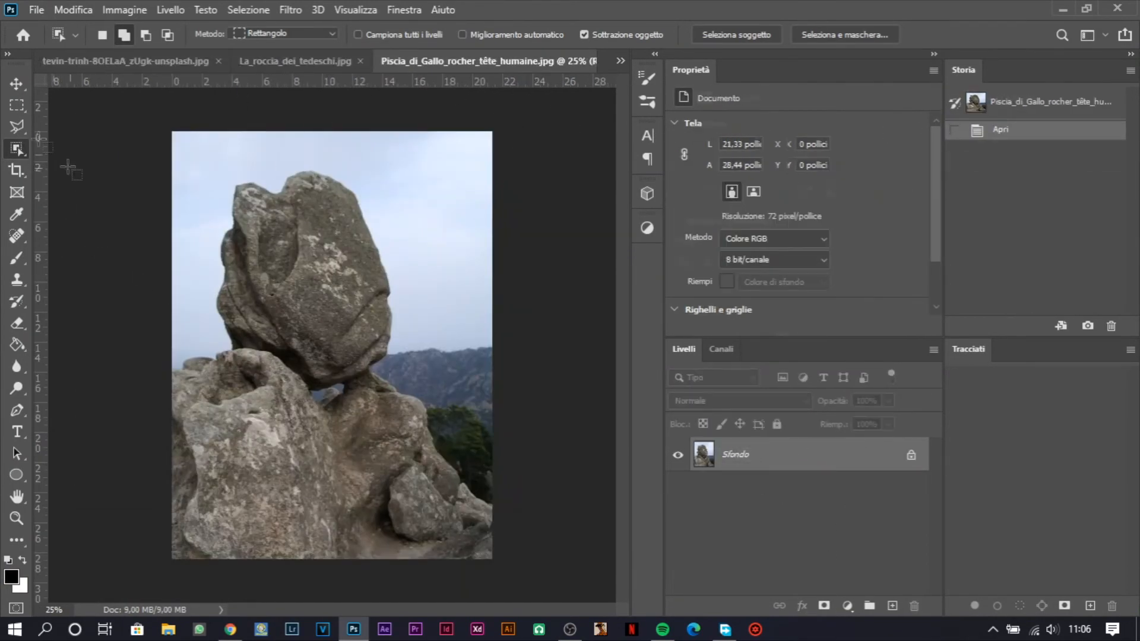
{"action": "scroll", "coordinate": [268, 240], "scroll_direction": "up", "scroll_amount": 5}
{"action": "left_click_drag", "start_coordinate": [188, 119], "coordinate": [285, 446]}
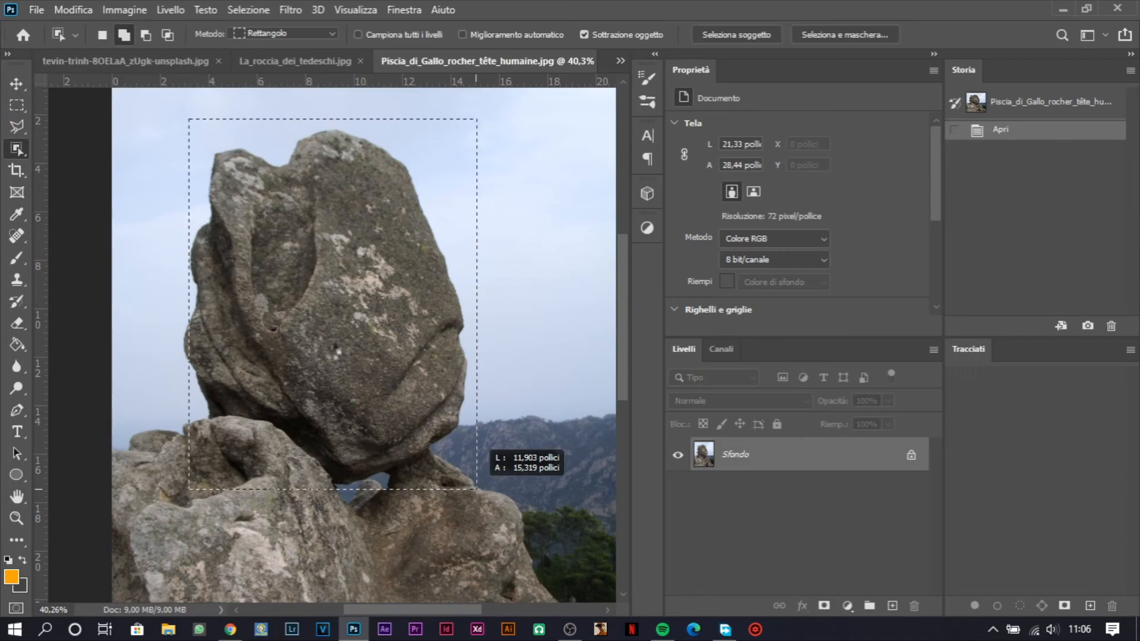
{"action": "key", "text": "ctrl+0"}
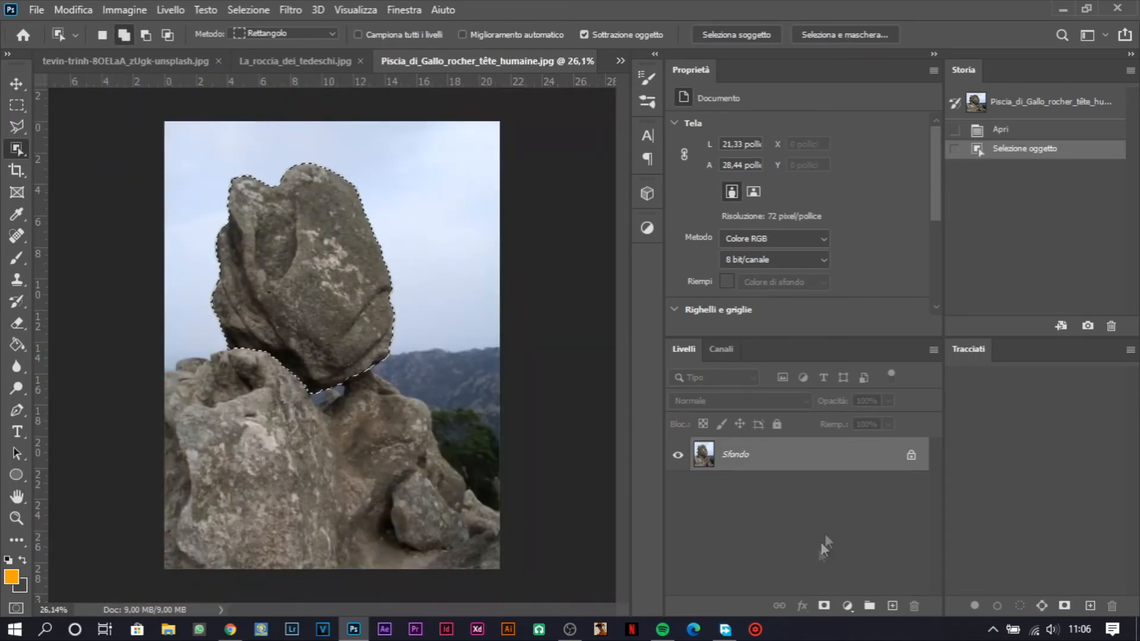
{"action": "left_click", "coordinate": [824, 606]}
Close the La_roccia_dei_tedeschi and tevin-trinh photos without saving
{"action": "left_click", "coordinate": [106, 62]}
{"action": "left_click", "coordinate": [444, 64]}
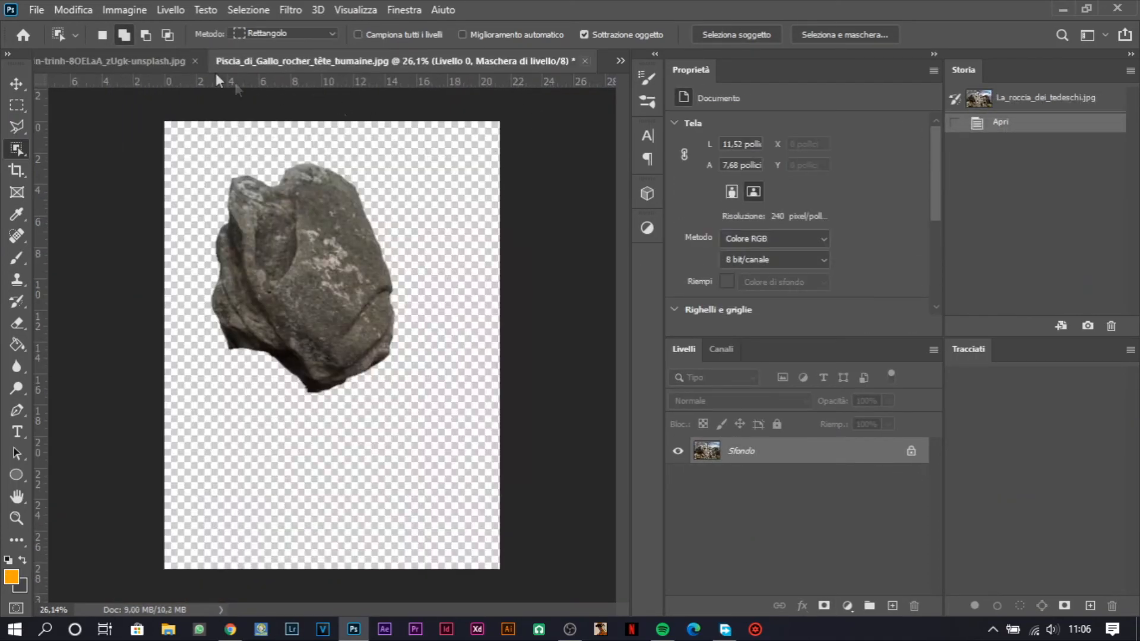
{"action": "left_click", "coordinate": [112, 62]}
{"action": "left_click", "coordinate": [405, 61]}
{"action": "left_click", "coordinate": [581, 259]}
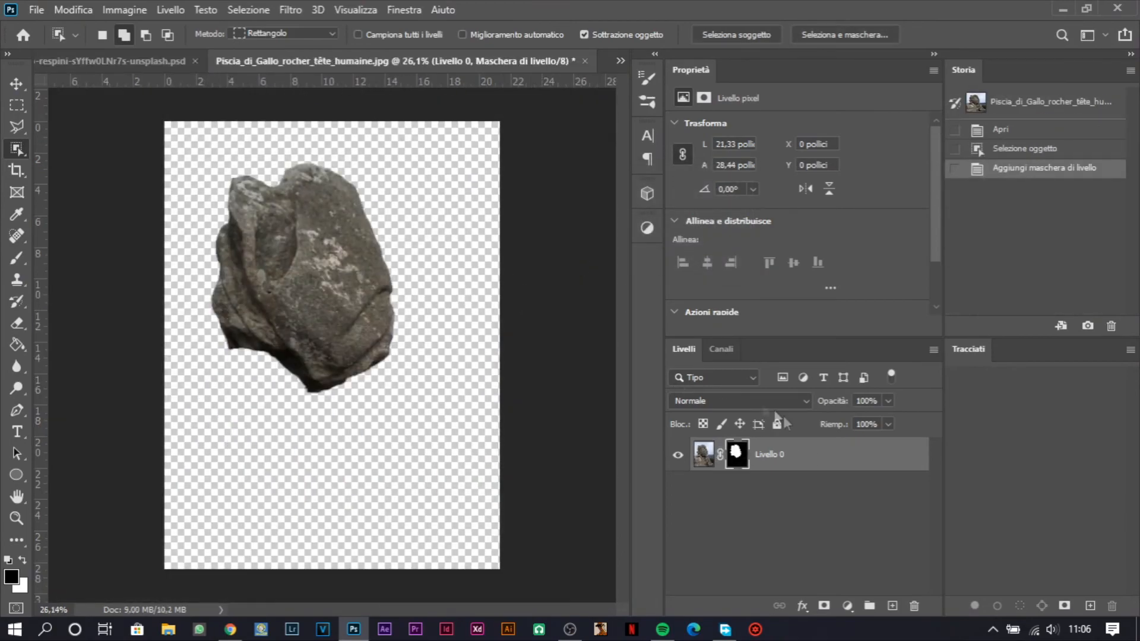
Bring the cut-out Piscia_di_Gallo boulder into the landscape montage and close its source photo without saving
{"action": "left_click_drag", "start_coordinate": [83, 55], "coordinate": [474, 288]}
{"action": "left_click", "coordinate": [565, 62]}
{"action": "left_click", "coordinate": [582, 259]}
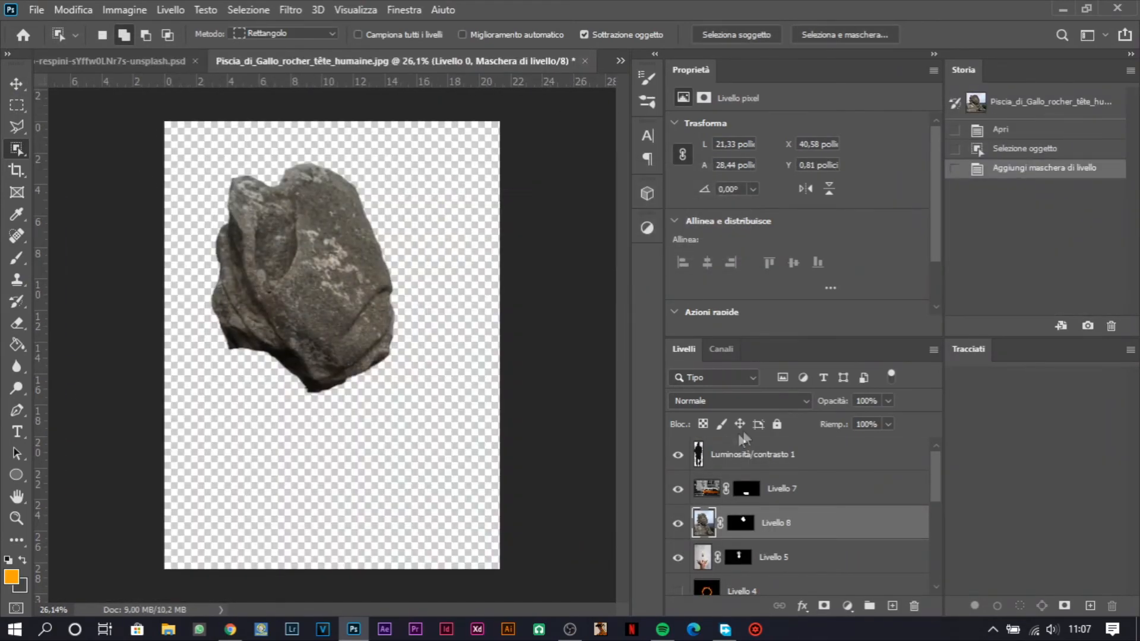
Bring the cut-out rock from Rock3.jpg into the landscape montage and close Rock3.jpg without saving
{"action": "left_click", "coordinate": [469, 65]}
{"action": "left_click_drag", "start_coordinate": [787, 452], "coordinate": [380, 303]}
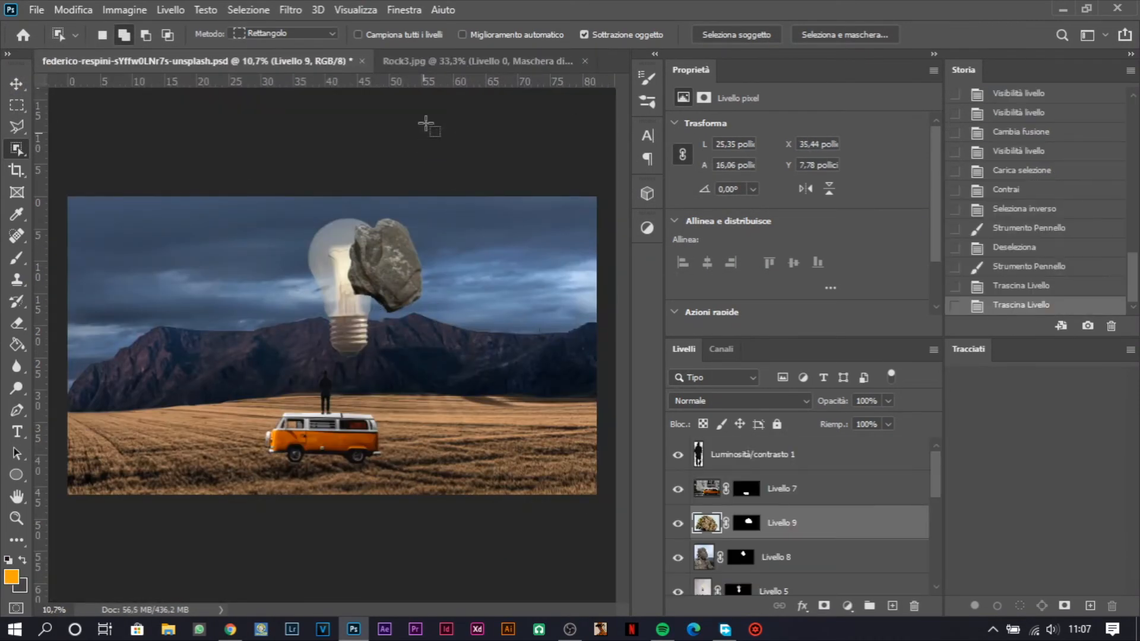
{"action": "left_click", "coordinate": [585, 61]}
{"action": "left_click", "coordinate": [594, 261]}
Show both rock layers, then shrink and rotate the mossy rock and place it left of the bulb over the mountains
{"action": "left_click", "coordinate": [27, 85]}
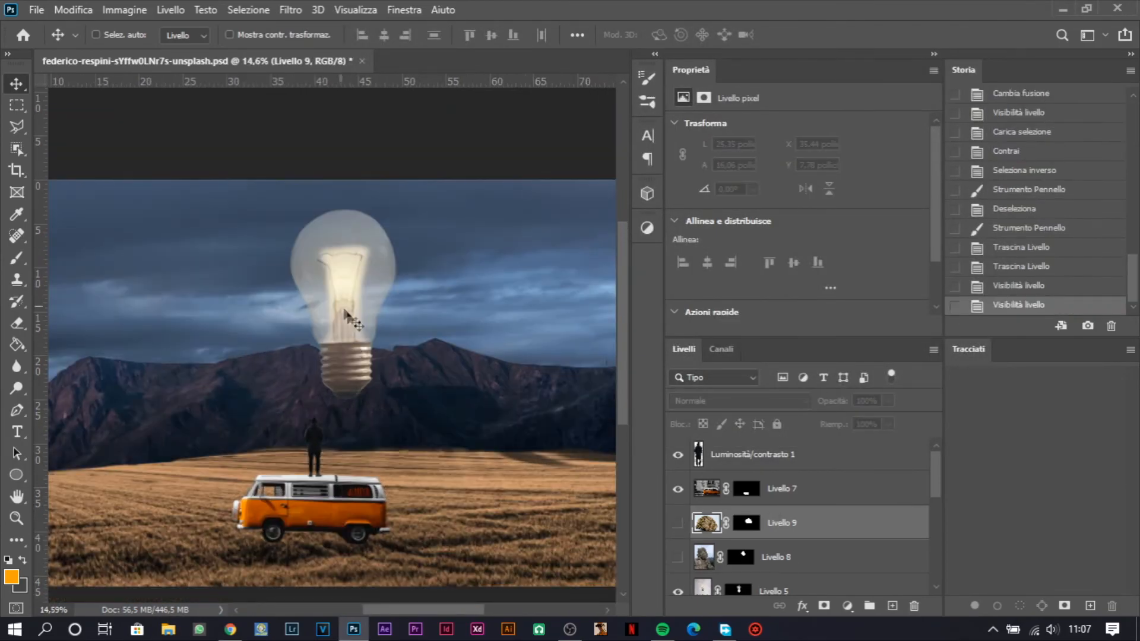
{"action": "scroll", "coordinate": [350, 321], "scroll_direction": "down", "scroll_amount": 3}
{"action": "left_click", "coordinate": [677, 523]}
{"action": "left_click", "coordinate": [678, 558]}
{"action": "key", "text": "ctrl+t"}
{"action": "left_click_drag", "start_coordinate": [383, 307], "coordinate": [263, 316]}
{"action": "left_click_drag", "start_coordinate": [339, 253], "coordinate": [288, 287]}
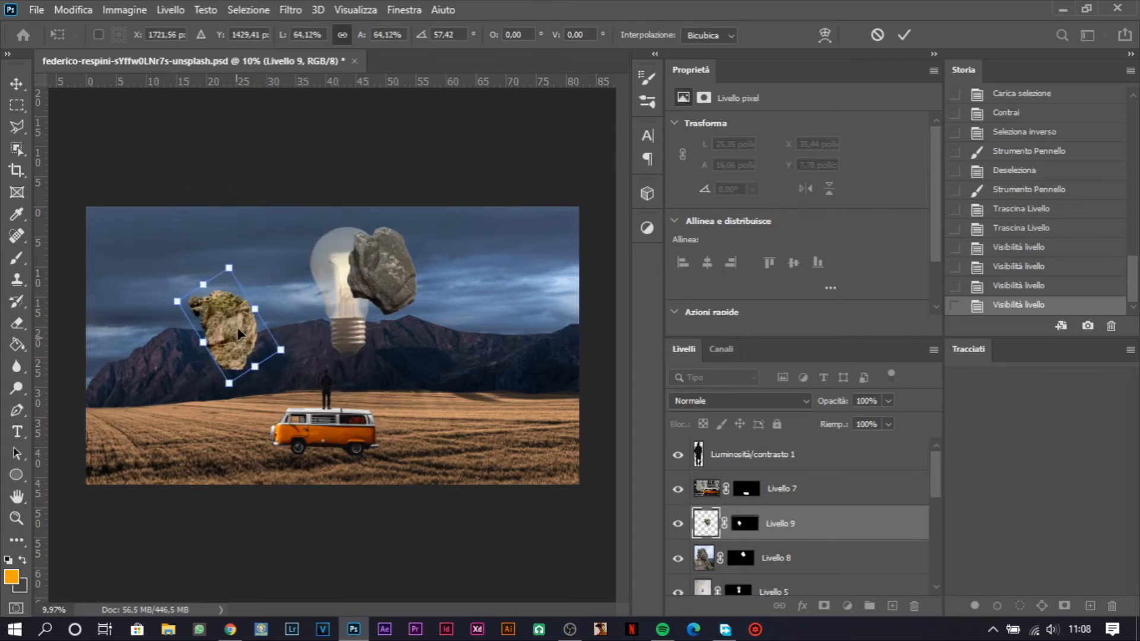
{"action": "key", "text": "Return"}
Rotate the grey boulder about -102° and place it right of the bulb over the mountains
{"action": "left_click", "coordinate": [801, 557]}
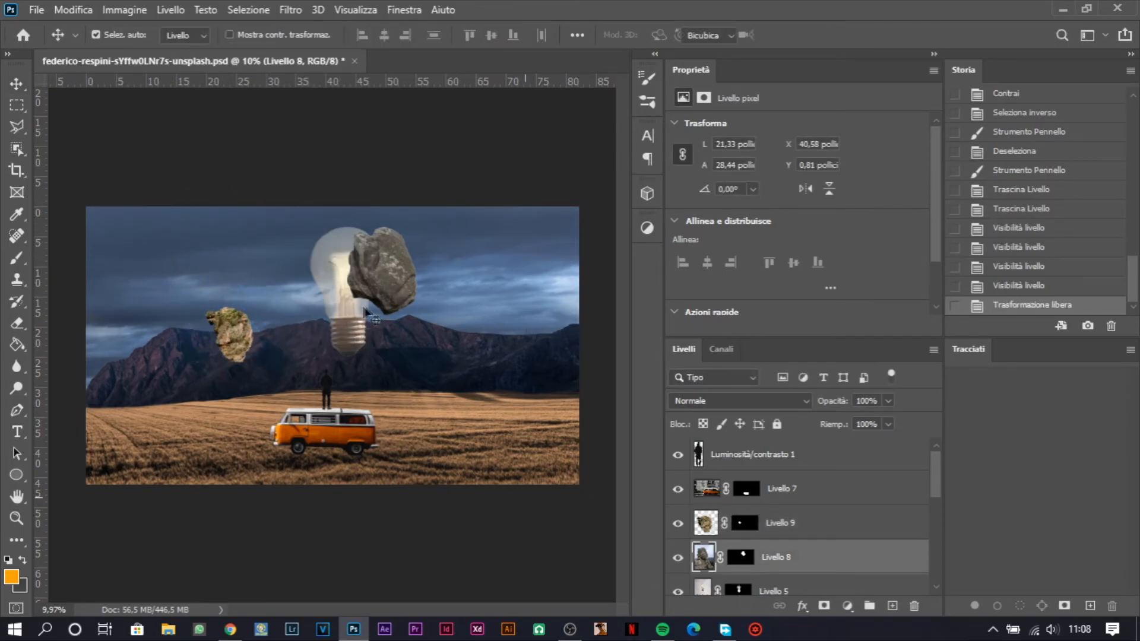
{"action": "key", "text": "ctrl+t"}
{"action": "left_click_drag", "start_coordinate": [319, 206], "coordinate": [387, 381]}
{"action": "left_click_drag", "start_coordinate": [386, 325], "coordinate": [502, 351]}
{"action": "key", "text": "Return"}
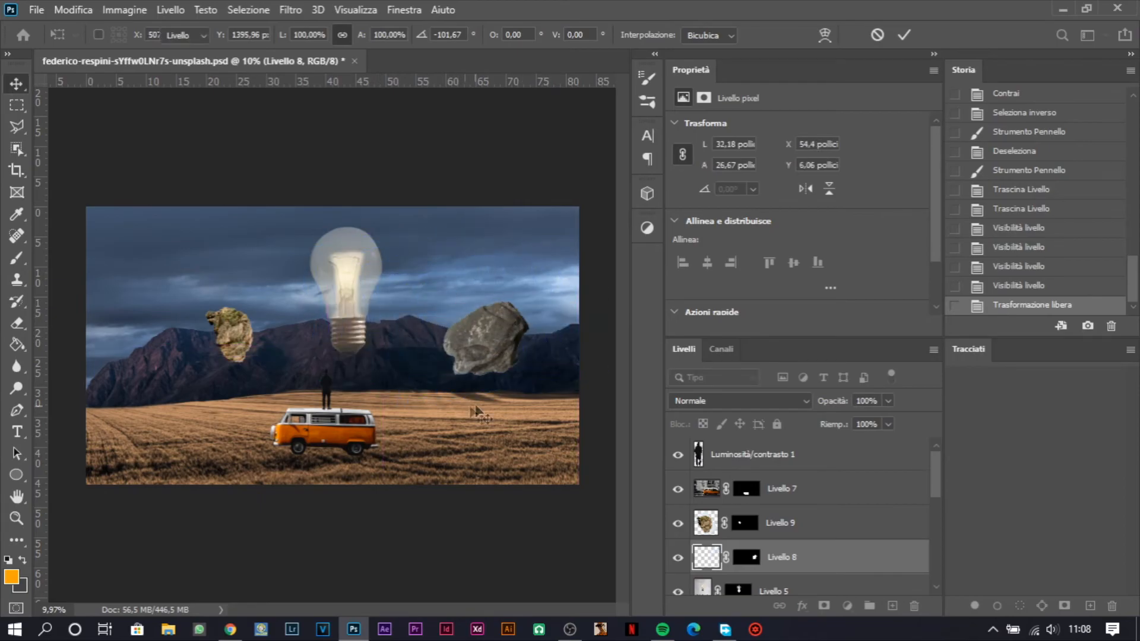
Show the fiery ring below the bulb and turn it yellow with a clipped Hue/Saturation adjustment merged into its layer
{"action": "scroll", "coordinate": [351, 323], "scroll_direction": "up", "scroll_amount": 5}
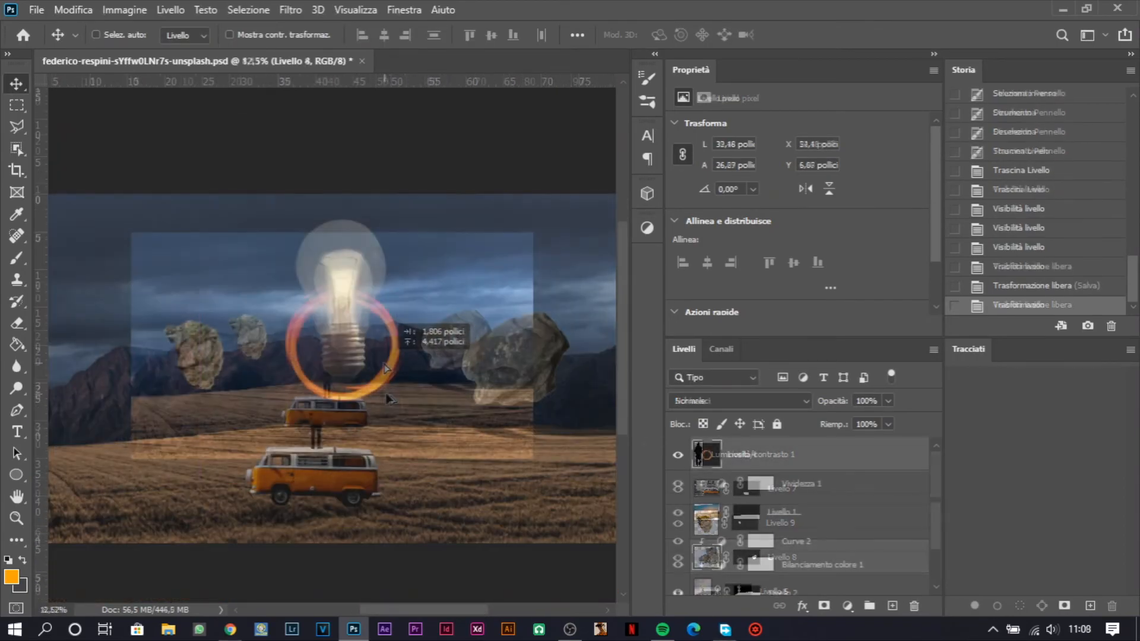
{"action": "left_click", "coordinate": [647, 228]}
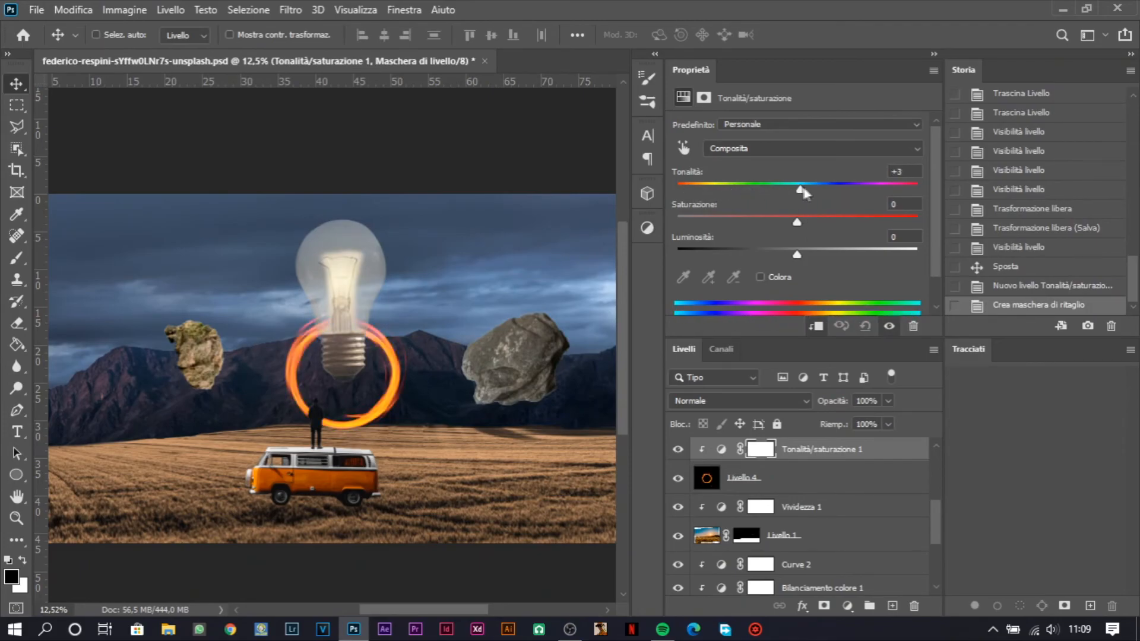
{"action": "right_click", "coordinate": [817, 486]}
{"action": "left_click", "coordinate": [852, 564]}
Set the ring layer's blend mode to Scolora so its black background drops out
{"action": "left_click", "coordinate": [747, 402]}
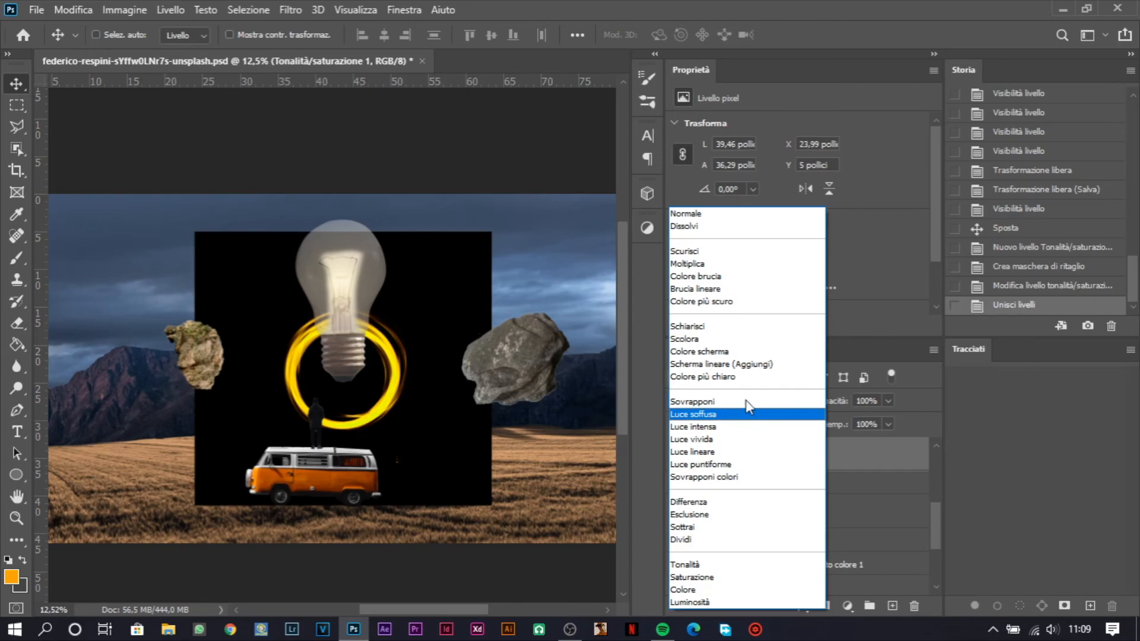
{"action": "left_click", "coordinate": [713, 339]}
{"action": "scroll", "coordinate": [355, 430], "scroll_direction": "up", "scroll_amount": 5}
Skew and flatten the yellow ring into a tilted ellipse around the bulb with Free Transform
{"action": "key", "text": "ctrl+t"}
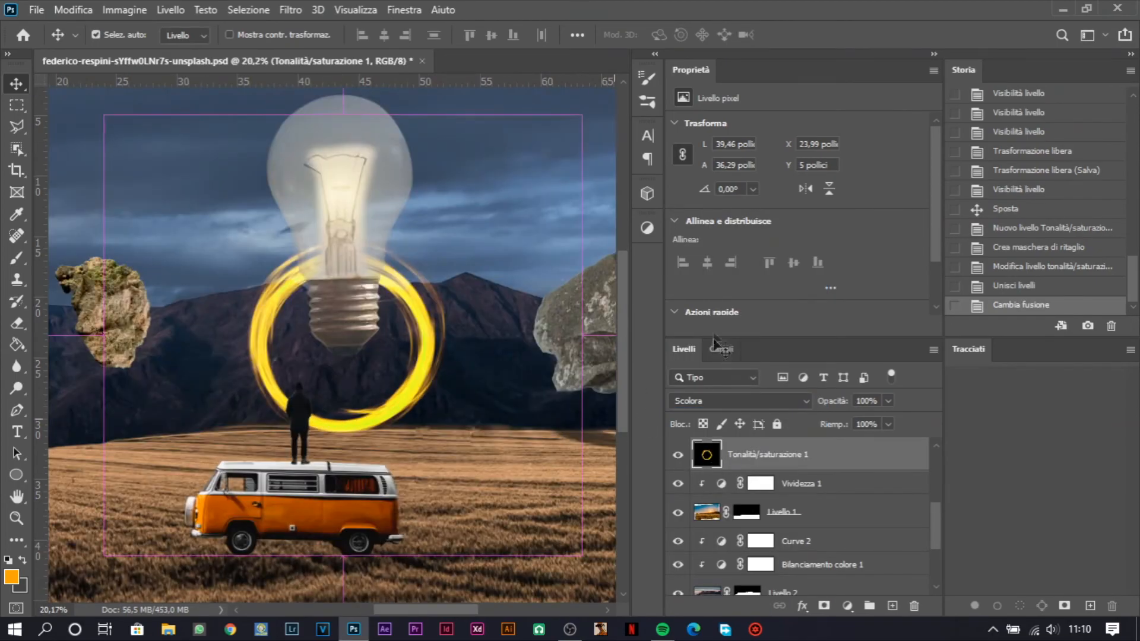
{"action": "scroll", "coordinate": [417, 318], "scroll_direction": "down", "scroll_amount": 4}
{"action": "right_click", "coordinate": [402, 381]}
{"action": "left_click", "coordinate": [440, 144]}
{"action": "left_click_drag", "start_coordinate": [539, 482], "coordinate": [533, 348]}
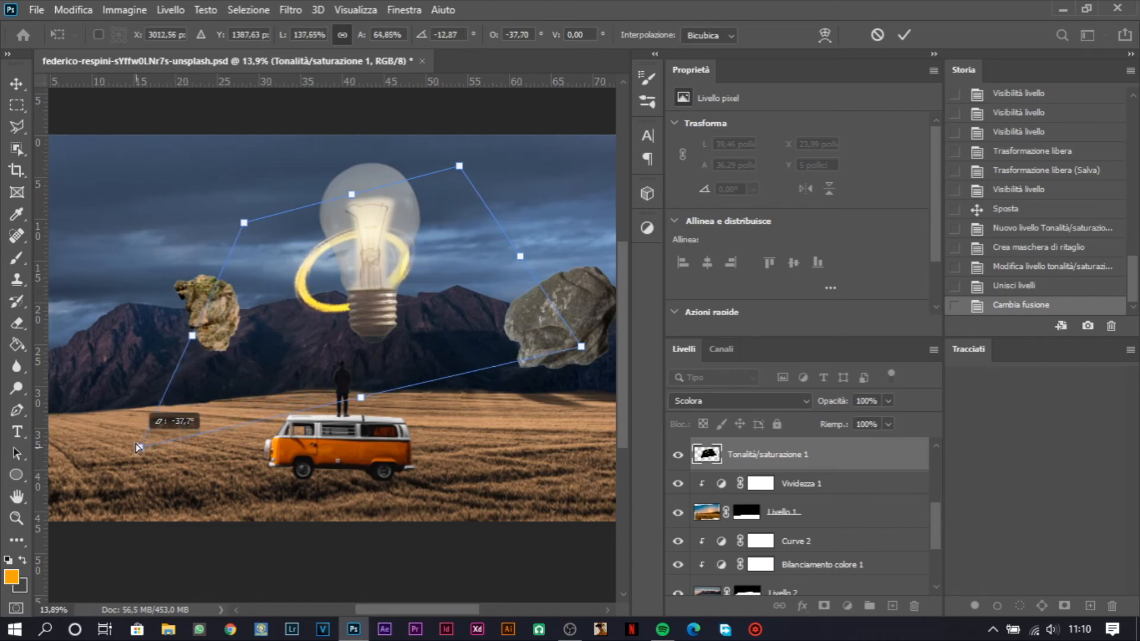
{"action": "scroll", "coordinate": [803, 499], "scroll_direction": "up", "scroll_amount": 3}
{"action": "scroll", "coordinate": [803, 488], "scroll_direction": "down", "scroll_amount": 1}
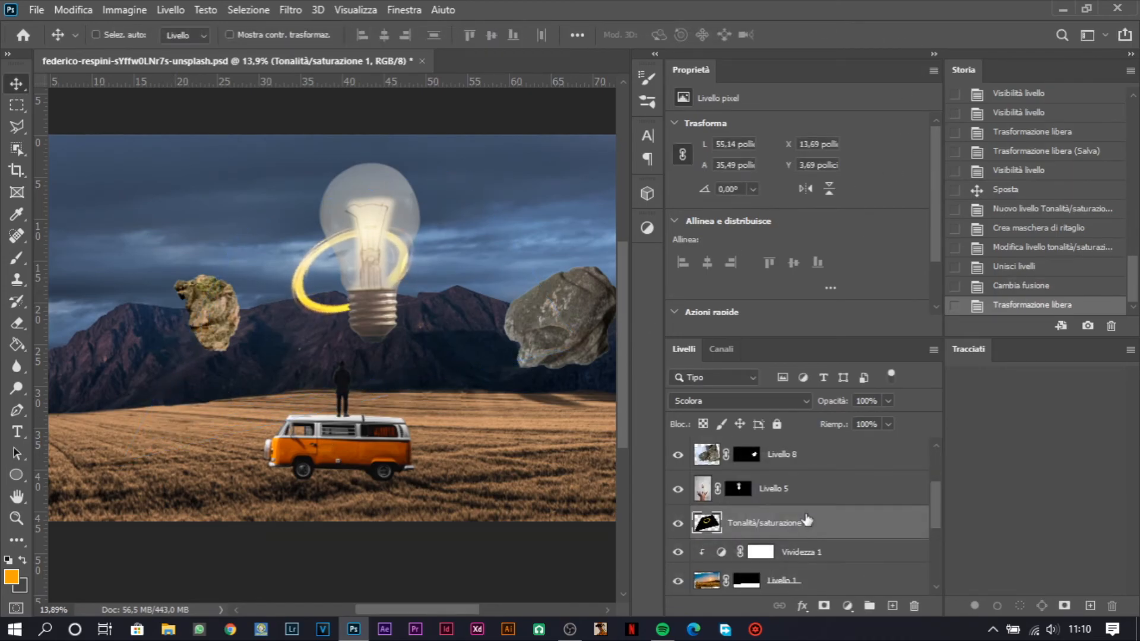
Place the ring layer directly above the bulb layer Livello 5 and move the ring around the bulb's lower part
{"action": "left_click_drag", "start_coordinate": [807, 520], "coordinate": [804, 477]}
{"action": "left_click_drag", "start_coordinate": [356, 323], "coordinate": [357, 322]}
{"action": "scroll", "coordinate": [385, 294], "scroll_direction": "up", "scroll_amount": 3}
{"action": "scroll", "coordinate": [403, 343], "scroll_direction": "down", "scroll_amount": 3}
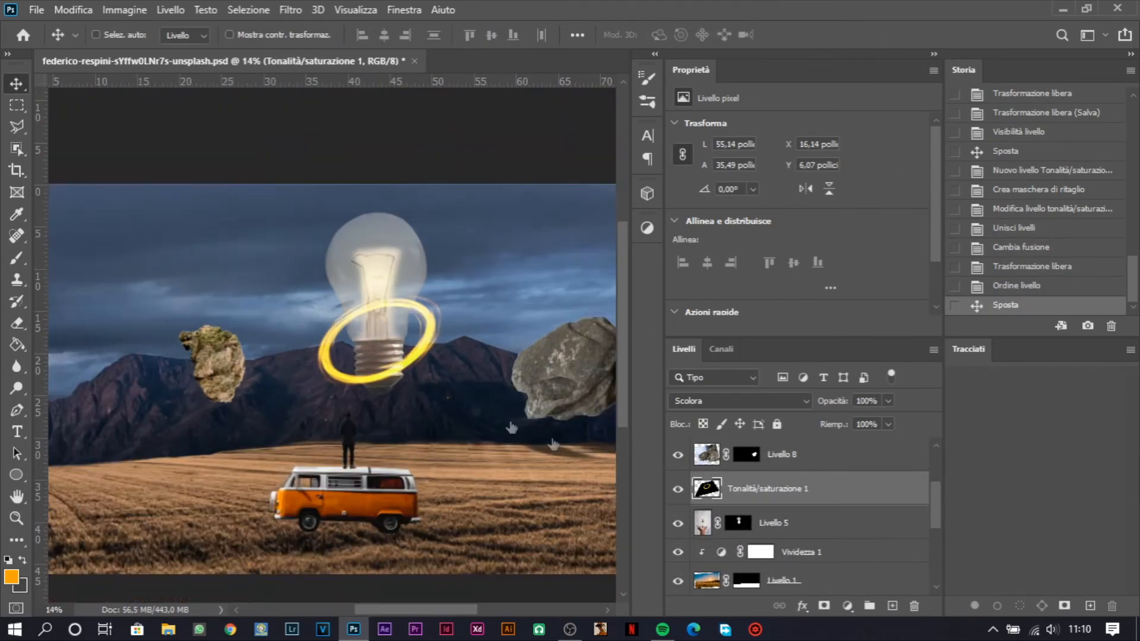
Scale the ring to about 144.5% and recentre it around the bulb
{"action": "scroll", "coordinate": [546, 512], "scroll_direction": "down", "scroll_amount": 2}
{"action": "left_click_drag", "start_coordinate": [546, 491], "coordinate": [657, 564]}
{"action": "left_click_drag", "start_coordinate": [430, 383], "coordinate": [358, 353]}
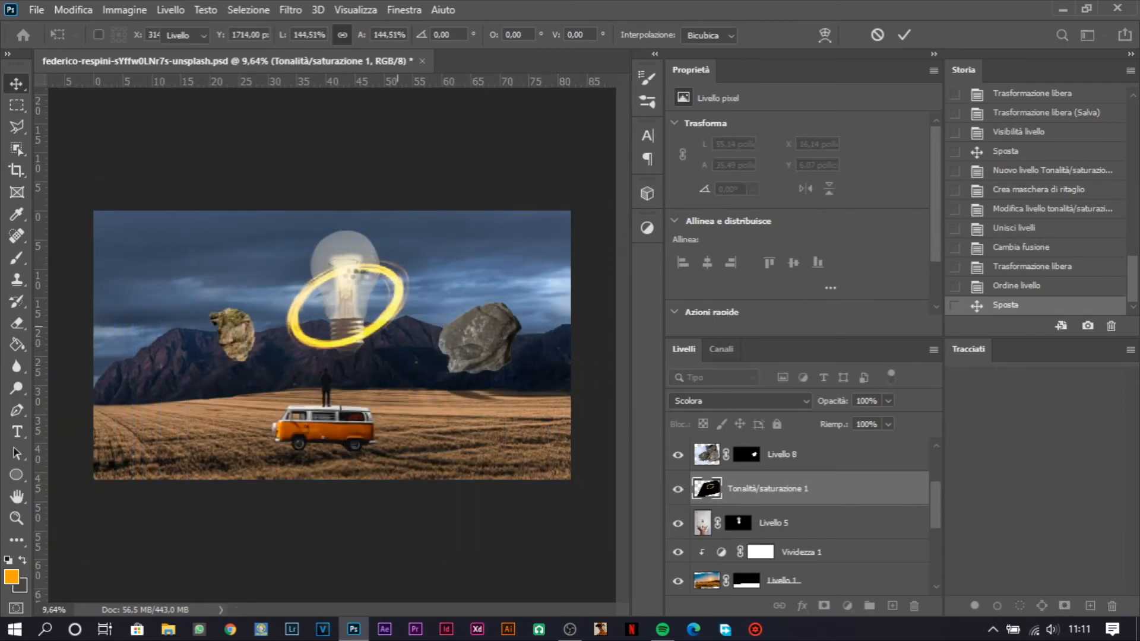
{"action": "key", "text": "Return"}
Load the bulb's mask as a selection, deselect it, and add a blank layer mask to the ring layer
{"action": "scroll", "coordinate": [329, 270], "scroll_direction": "up", "scroll_amount": 6}
{"action": "left_click", "coordinate": [822, 529]}
{"action": "left_click", "coordinate": [249, 10]}
{"action": "left_click", "coordinate": [285, 384]}
{"action": "left_click", "coordinate": [709, 128]}
{"action": "left_click", "coordinate": [793, 492]}
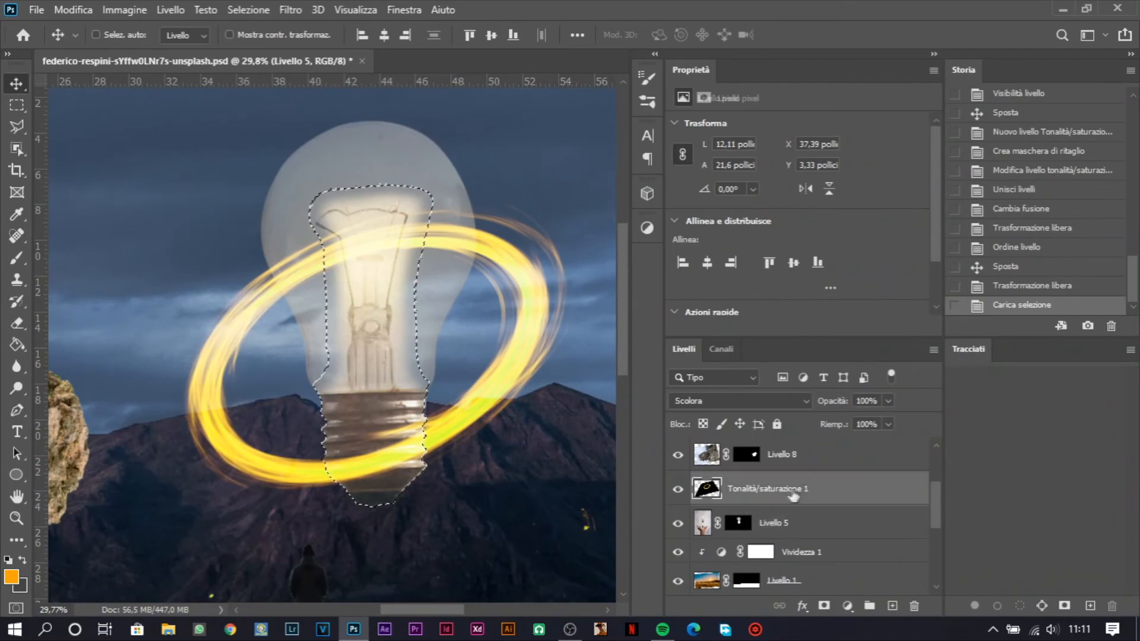
{"action": "left_click", "coordinate": [824, 606]}
Load the bulb's mask as a selection and brush black at 33% opacity on the ring's mask where it crosses the bulb's upper part
{"action": "left_click", "coordinate": [843, 525]}
{"action": "left_click", "coordinate": [248, 11]}
{"action": "left_click", "coordinate": [285, 385]}
{"action": "left_click", "coordinate": [714, 144]}
{"action": "left_click", "coordinate": [843, 492]}
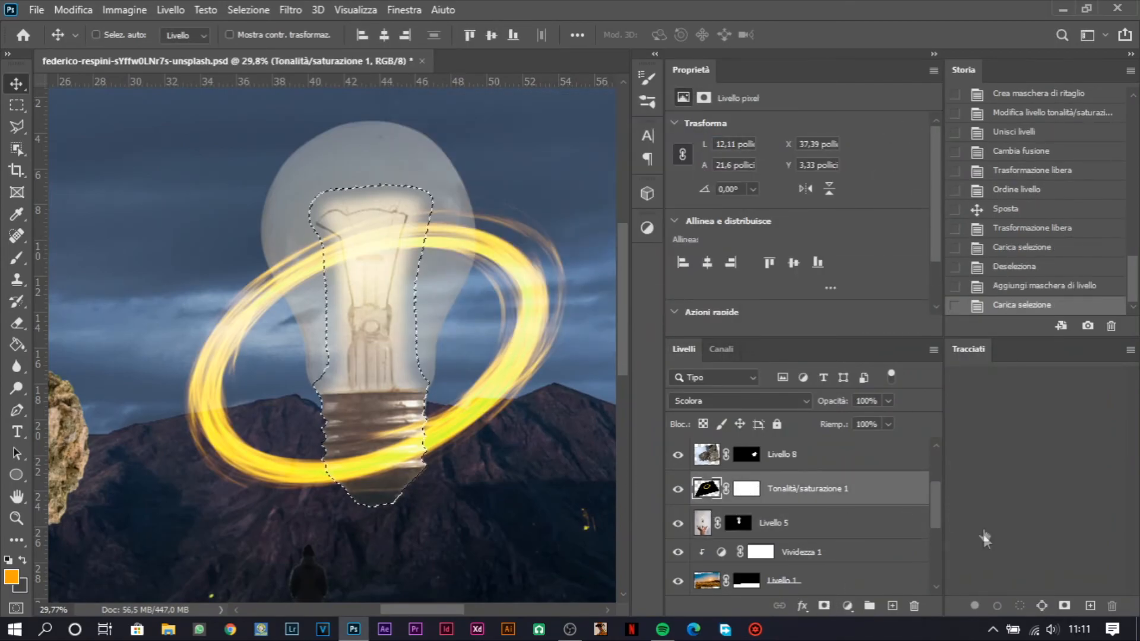
{"action": "left_click", "coordinate": [746, 489]}
{"action": "key", "text": "b"}
{"action": "mouse_move", "coordinate": [299, 265]}
{"action": "left_mouse_down"}
{"action": "mouse_move", "coordinate": [348, 273]}
{"action": "mouse_move", "coordinate": [393, 299]}
{"action": "mouse_move", "coordinate": [396, 237]}
{"action": "left_mouse_up"}
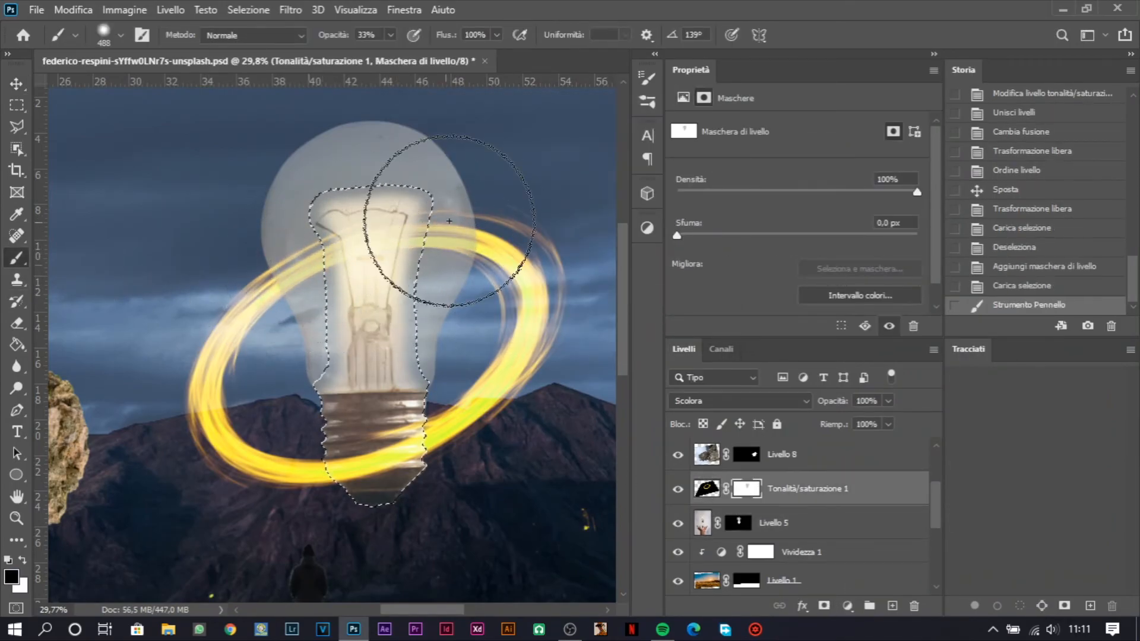
{"action": "scroll", "coordinate": [369, 259], "scroll_direction": "up", "scroll_amount": 4}
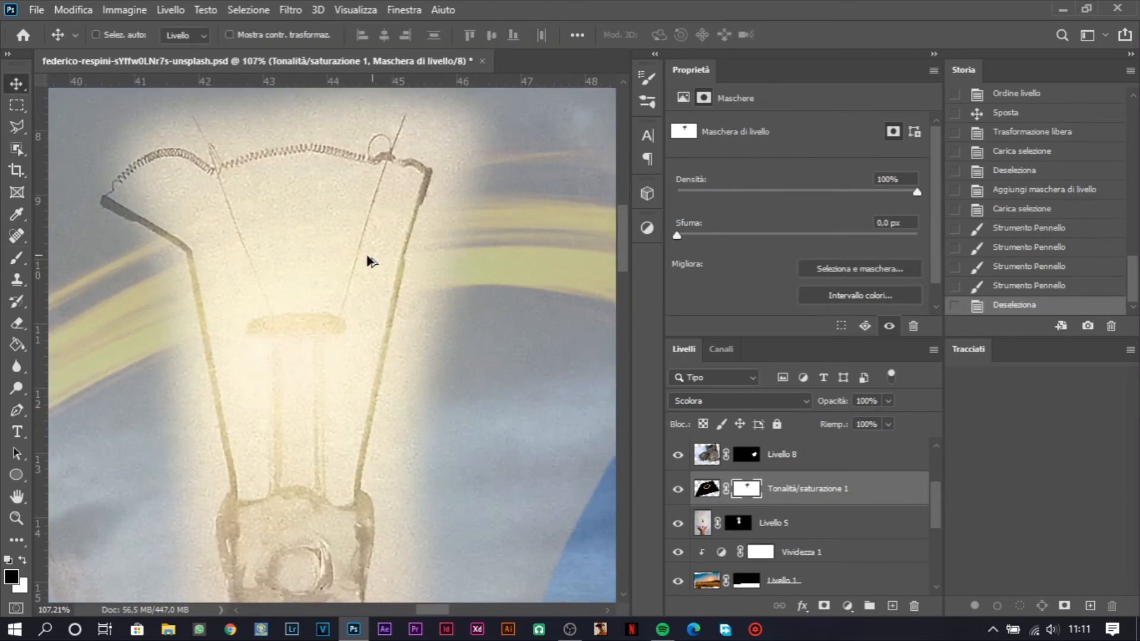
{"action": "scroll", "coordinate": [359, 285], "scroll_direction": "down", "scroll_amount": 10}
{"action": "scroll", "coordinate": [357, 332], "scroll_direction": "up", "scroll_amount": 5}
{"action": "scroll", "coordinate": [350, 336], "scroll_direction": "down", "scroll_amount": 6}
{"action": "scroll", "coordinate": [802, 510], "scroll_direction": "up", "scroll_amount": 3}
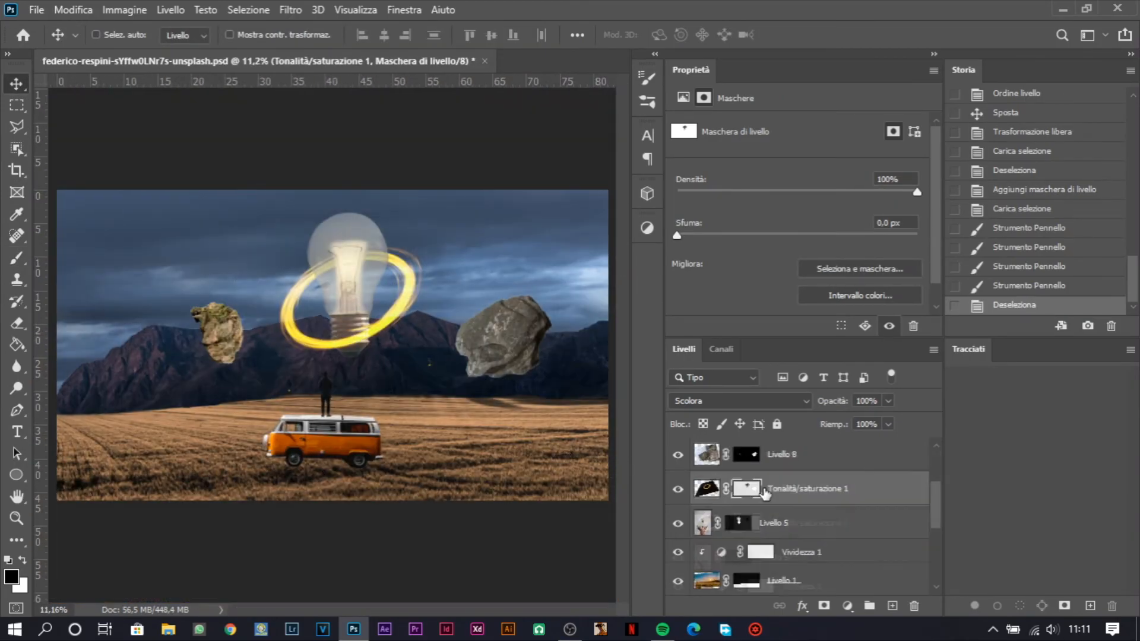
Apply the van layer's mask, load the van's outline as a selection, and add a fresh layer mask from it
{"action": "right_click", "coordinate": [749, 489]}
{"action": "left_click", "coordinate": [825, 380]}
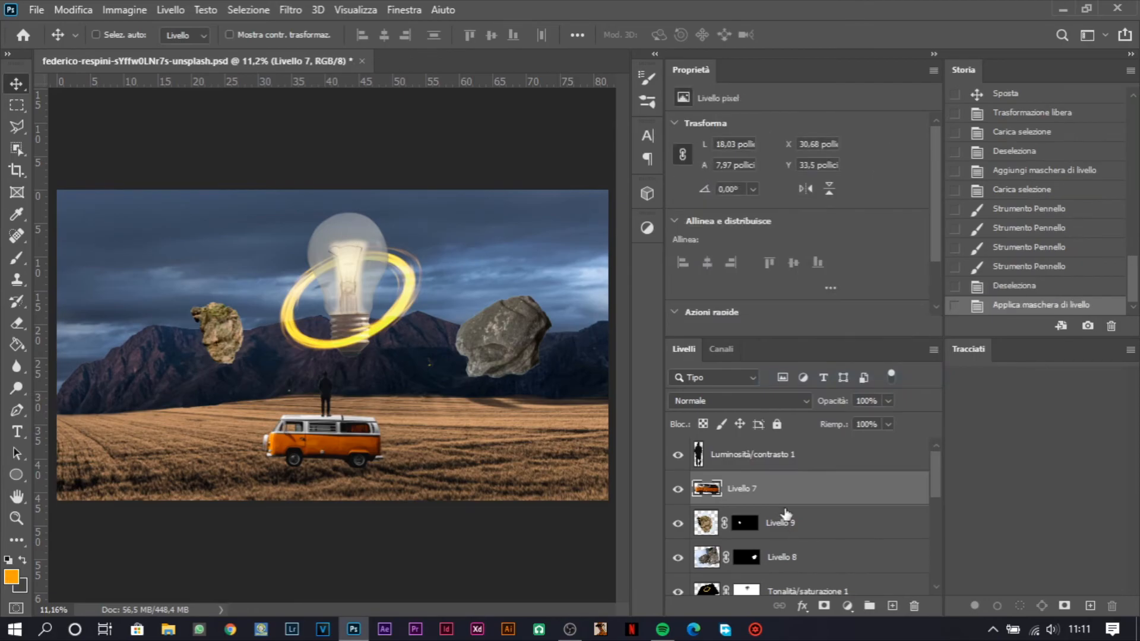
{"action": "left_click", "coordinate": [750, 490], "text": "ctrl"}
{"action": "left_click", "coordinate": [707, 489], "text": "ctrl"}
{"action": "left_click", "coordinate": [822, 604]}
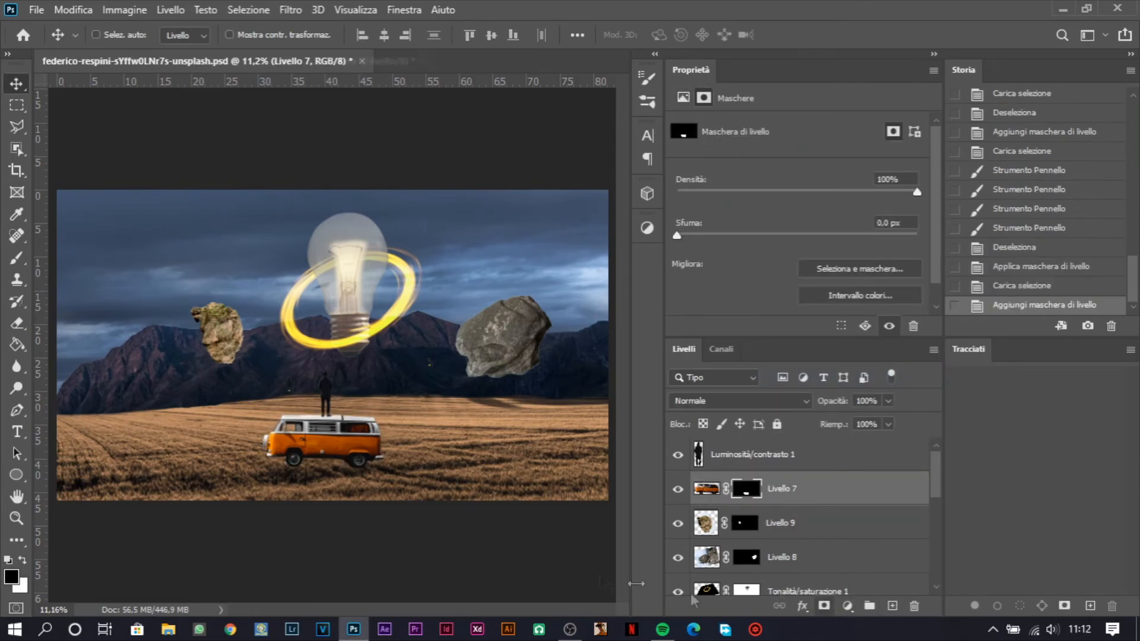
Choose a grass-shaped brush tip from the brush presets and reduce its size for painting the van's mask
{"action": "left_click", "coordinate": [120, 35]}
{"action": "scroll", "coordinate": [123, 229], "scroll_direction": "down", "scroll_amount": 2}
{"action": "left_click_drag", "start_coordinate": [216, 206], "coordinate": [218, 268]}
{"action": "scroll", "coordinate": [151, 238], "scroll_direction": "down", "scroll_amount": 5}
{"action": "left_click", "coordinate": [147, 227]}
{"action": "left_click", "coordinate": [124, 215]}
{"action": "scroll", "coordinate": [132, 227], "scroll_direction": "up", "scroll_amount": 2}
{"action": "scroll", "coordinate": [153, 228], "scroll_direction": "up", "scroll_amount": 3}
{"action": "left_click", "coordinate": [145, 229]}
{"action": "scroll", "coordinate": [142, 235], "scroll_direction": "up", "scroll_amount": 1}
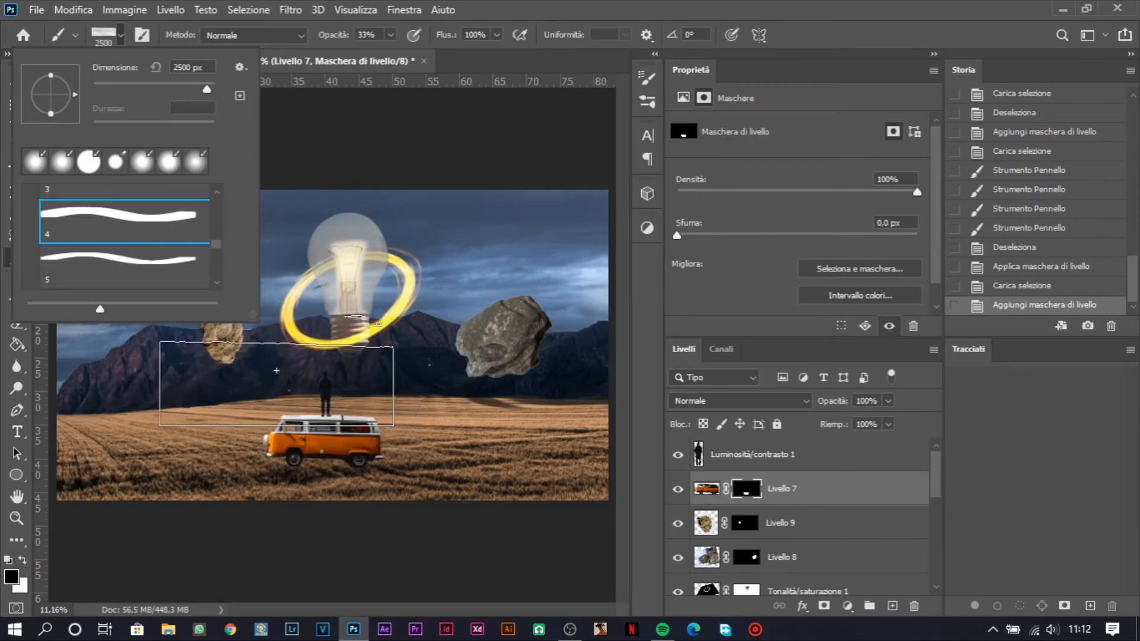
{"action": "scroll", "coordinate": [330, 463], "scroll_direction": "up", "scroll_amount": 9}
{"action": "left_click_drag", "start_coordinate": [408, 393], "coordinate": [339, 386]}
Stamp black grass strokes on the van's mask over the base of the front wheel with a 144 px brush at 34% opacity
{"action": "scroll", "coordinate": [332, 380], "scroll_direction": "down", "scroll_amount": 4}
{"action": "scroll", "coordinate": [301, 377], "scroll_direction": "up", "scroll_amount": 9}
{"action": "scroll", "coordinate": [309, 389], "scroll_direction": "up", "scroll_amount": 5}
{"action": "left_click", "coordinate": [333, 423]}
{"action": "left_click", "coordinate": [172, 385]}
{"action": "left_click", "coordinate": [463, 339]}
{"action": "left_click", "coordinate": [208, 380]}
{"action": "left_click", "coordinate": [356, 404]}
{"action": "left_click", "coordinate": [363, 410]}
{"action": "left_click", "coordinate": [208, 380]}
{"action": "left_click", "coordinate": [475, 445]}
{"action": "left_click", "coordinate": [481, 351]}
{"action": "left_click", "coordinate": [440, 398]}
{"action": "left_click", "coordinate": [404, 431]}
{"action": "left_click", "coordinate": [219, 354]}
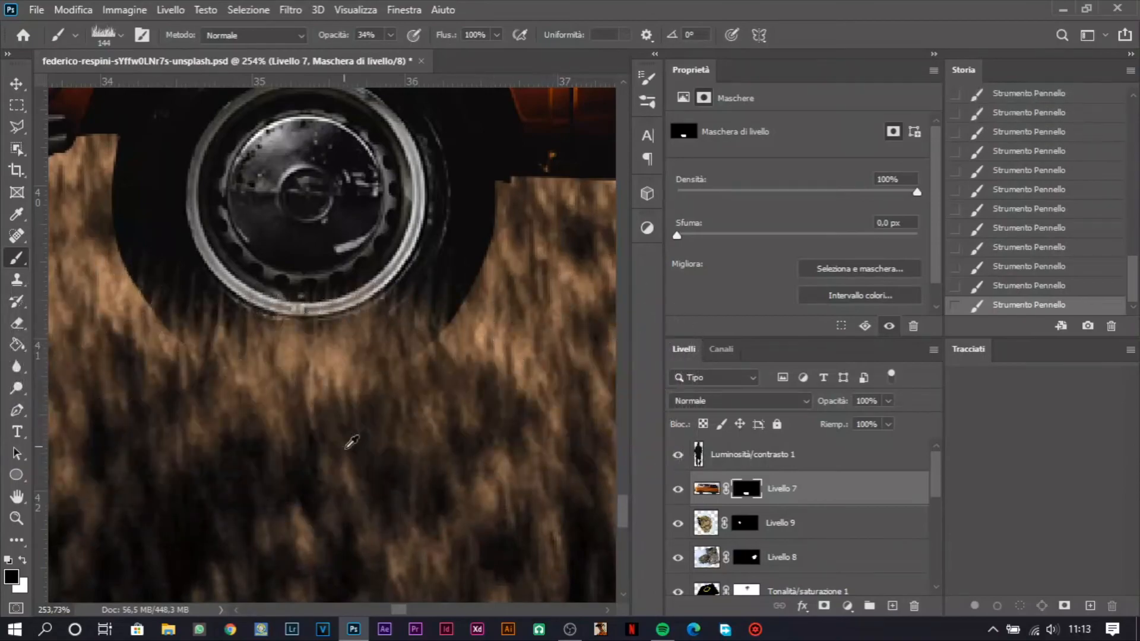
Blend the base of the rear wheel into the wheat with grass strokes on the van's mask, raising brush opacity to 100%
{"action": "scroll", "coordinate": [380, 442], "scroll_direction": "down", "scroll_amount": 9}
{"action": "scroll", "coordinate": [464, 435], "scroll_direction": "down", "scroll_amount": 3}
{"action": "scroll", "coordinate": [326, 402], "scroll_direction": "up", "scroll_amount": 9}
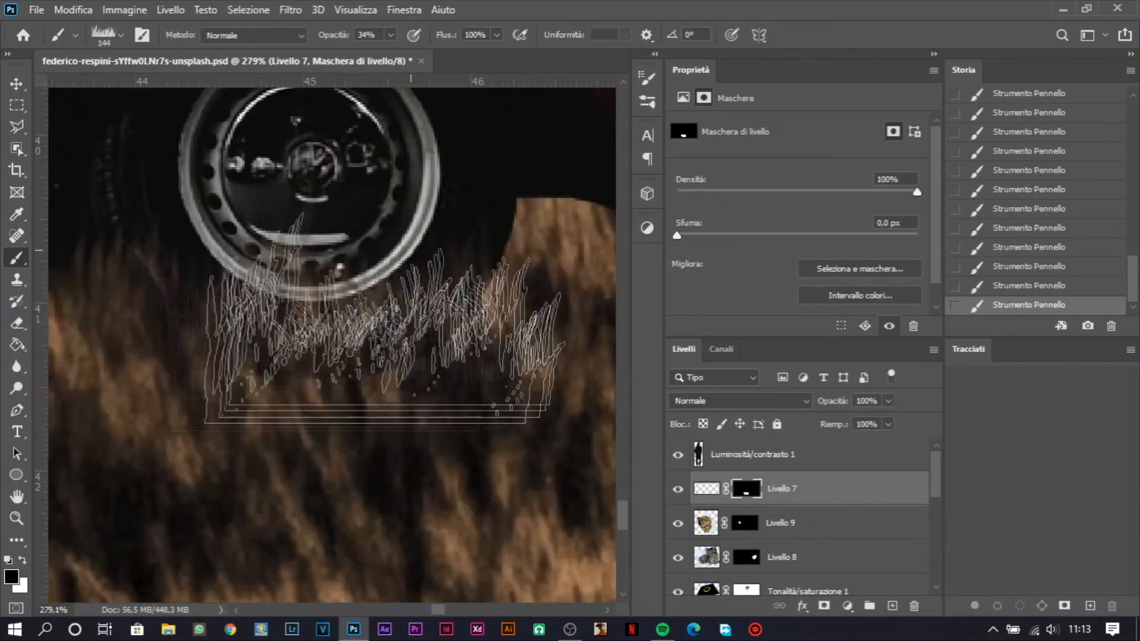
{"action": "scroll", "coordinate": [224, 360], "scroll_direction": "down", "scroll_amount": 6}
{"action": "left_click_drag", "start_coordinate": [153, 377], "coordinate": [457, 420]}
{"action": "left_click_drag", "start_coordinate": [113, 404], "coordinate": [466, 428]}
{"action": "left_click_drag", "start_coordinate": [334, 35], "coordinate": [552, 65]}
{"action": "scroll", "coordinate": [280, 295], "scroll_direction": "down", "scroll_amount": 5}
{"action": "scroll", "coordinate": [443, 451], "scroll_direction": "down", "scroll_amount": 5}
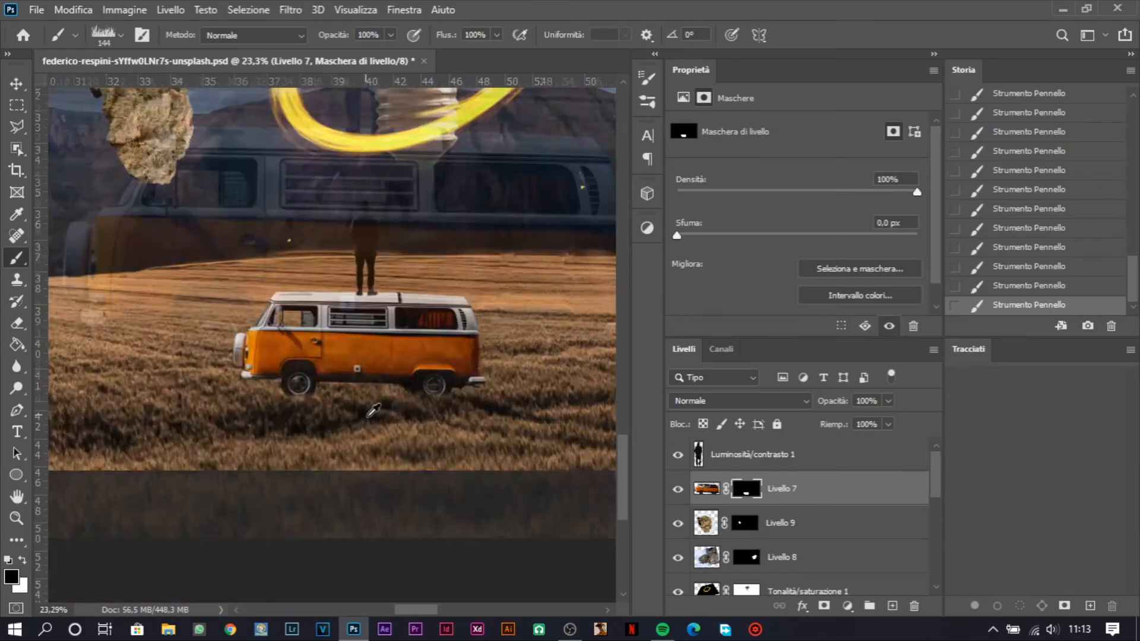
Add a new layer above the bulb layer Livello 5 and choose a soft round brush for an orange glow
{"action": "key", "text": "v"}
{"action": "scroll", "coordinate": [442, 451], "scroll_direction": "down", "scroll_amount": 2}
{"action": "scroll", "coordinate": [788, 504], "scroll_direction": "down", "scroll_amount": 3}
{"action": "scroll", "coordinate": [788, 505], "scroll_direction": "up", "scroll_amount": 2}
{"action": "scroll", "coordinate": [795, 521], "scroll_direction": "down", "scroll_amount": 4}
{"action": "left_click", "coordinate": [892, 605]}
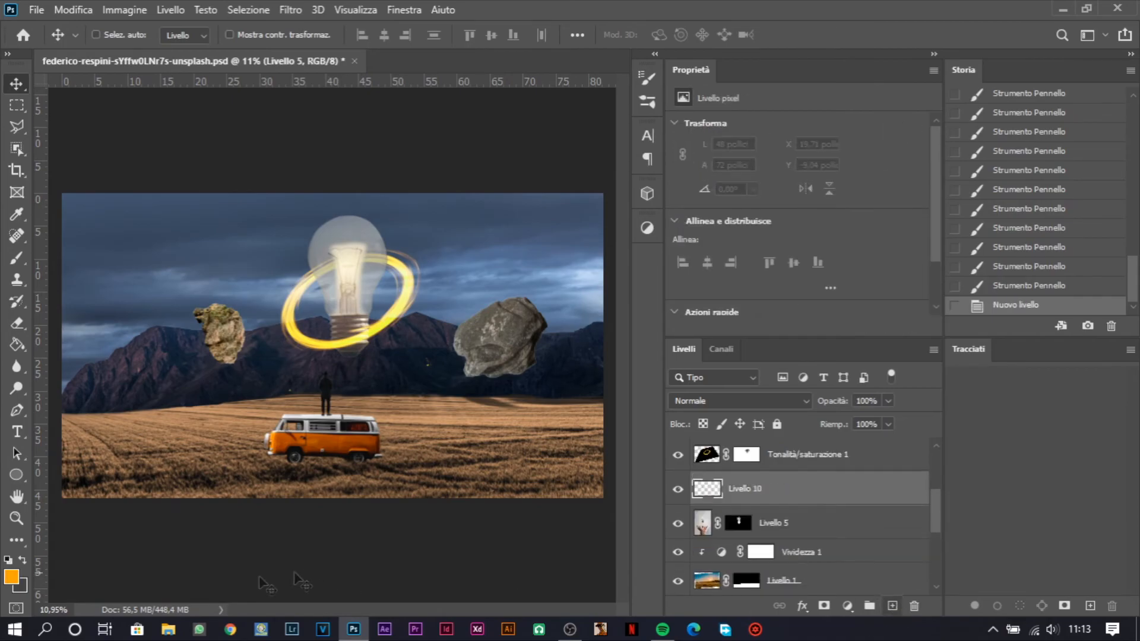
{"action": "left_click", "coordinate": [121, 35]}
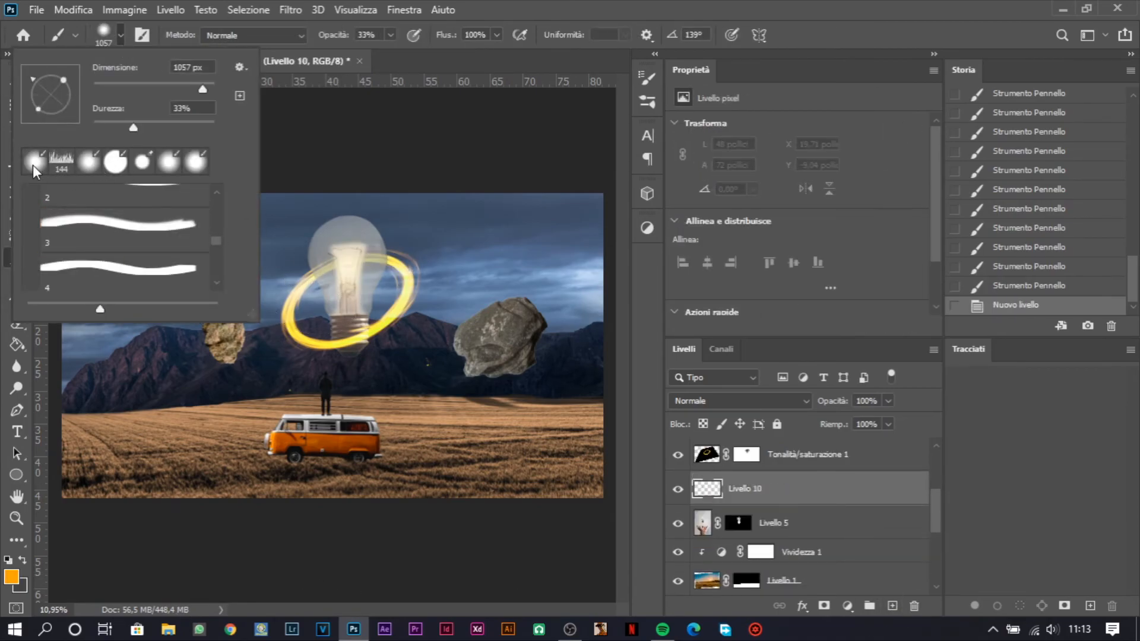
Try a soft orange dab over the bulb at 100% brush opacity, then undo it
{"action": "left_click_drag", "start_coordinate": [348, 297], "coordinate": [369, 286]}
{"action": "left_click_drag", "start_coordinate": [334, 35], "coordinate": [451, 37]}
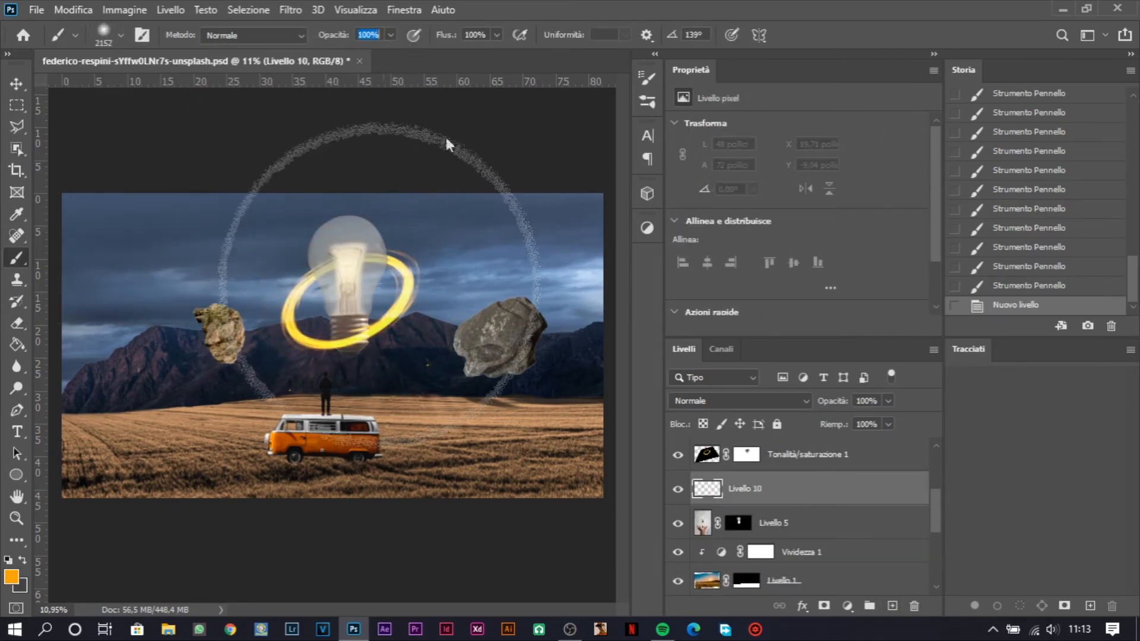
{"action": "left_click", "coordinate": [346, 286]}
{"action": "key", "text": "ctrl+z"}
Paint a large orange glow over the bulb with a 3723 px soft brush at 42% opacity
{"action": "left_click_drag", "start_coordinate": [337, 36], "coordinate": [332, 41]}
{"action": "left_click_drag", "start_coordinate": [332, 305], "coordinate": [364, 292]}
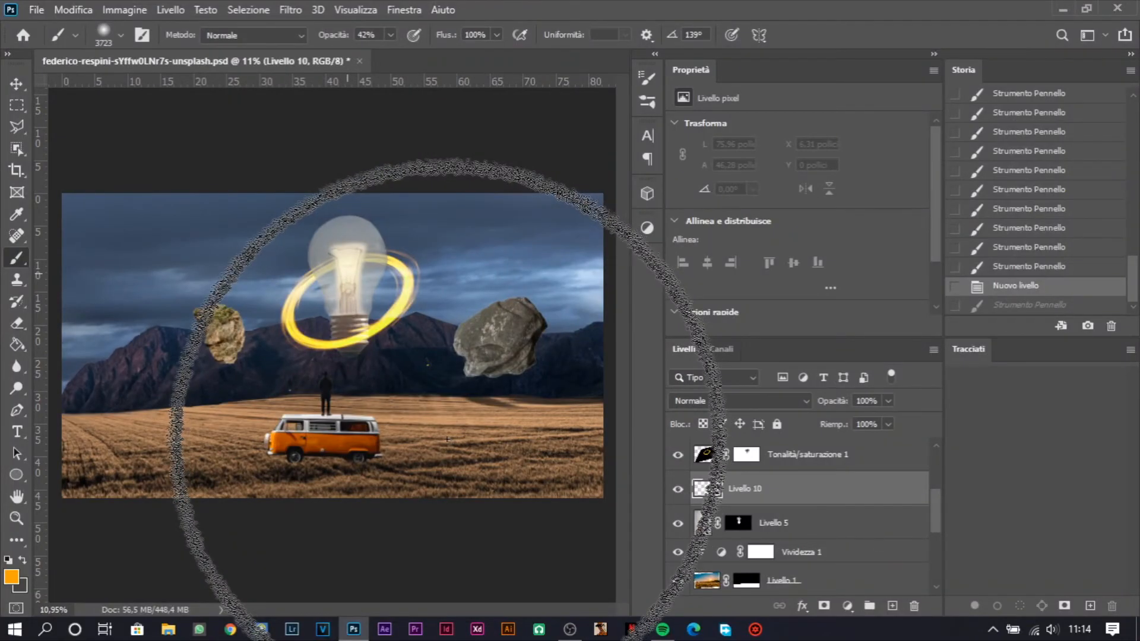
{"action": "left_click", "coordinate": [348, 261]}
{"action": "key", "text": "v"}
{"action": "scroll", "coordinate": [237, 359], "scroll_direction": "up", "scroll_amount": 1}
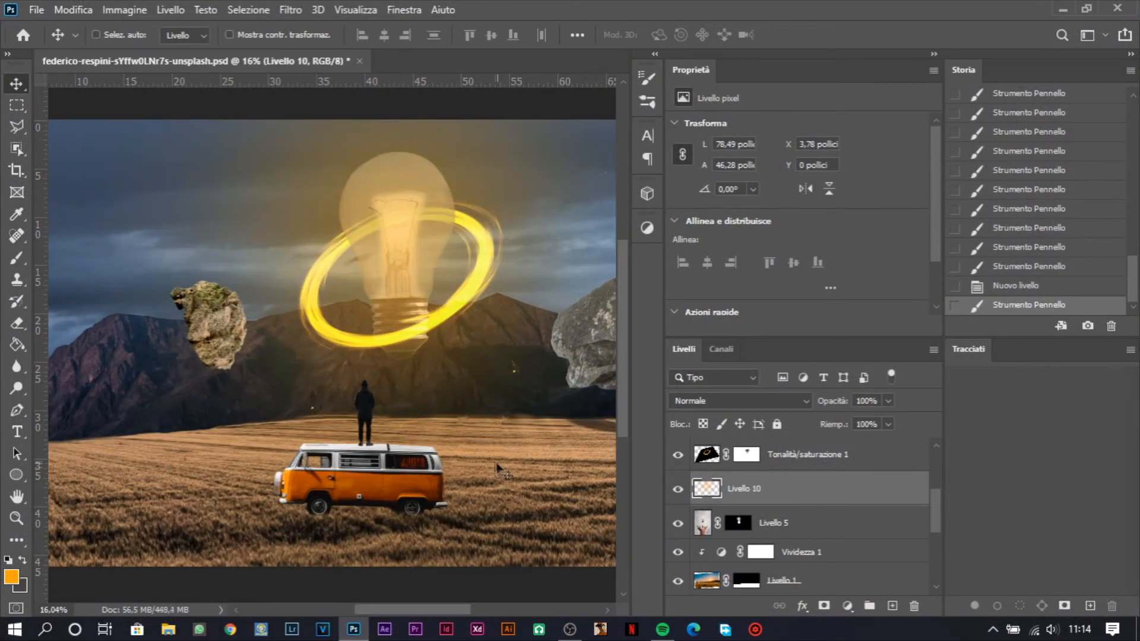
Group the field and mountain layers from Vividezza 1 down to Livello 2 and name the group paesaggio
{"action": "scroll", "coordinate": [821, 555], "scroll_direction": "down", "scroll_amount": 3}
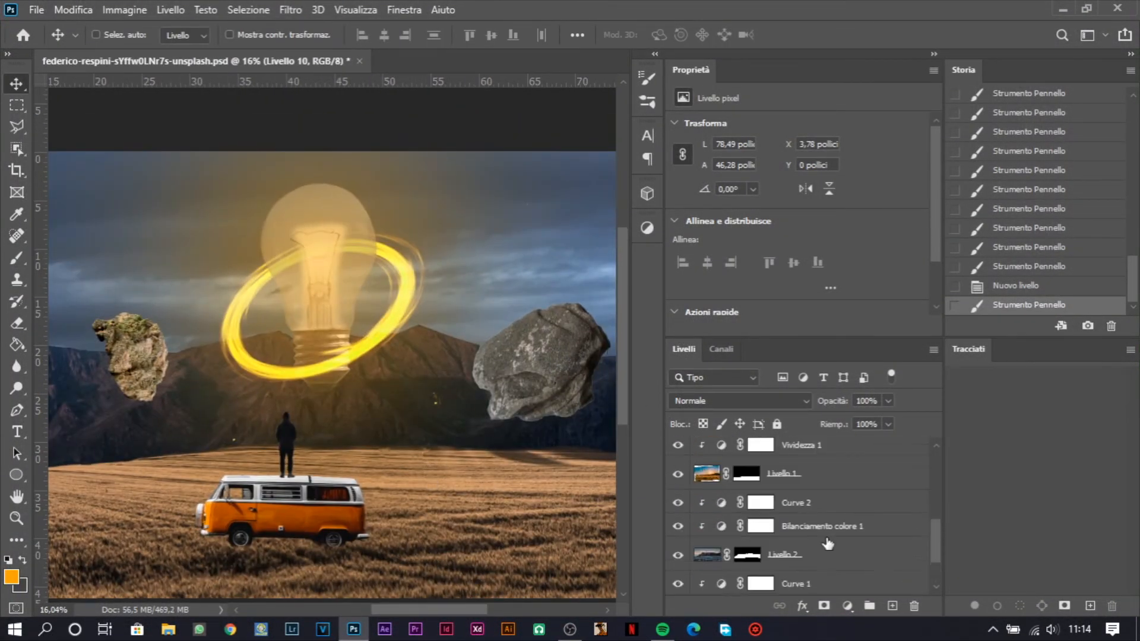
{"action": "left_click", "coordinate": [842, 493]}
{"action": "left_click", "coordinate": [845, 509]}
{"action": "left_click", "coordinate": [647, 228]}
{"action": "left_click", "coordinate": [647, 228]}
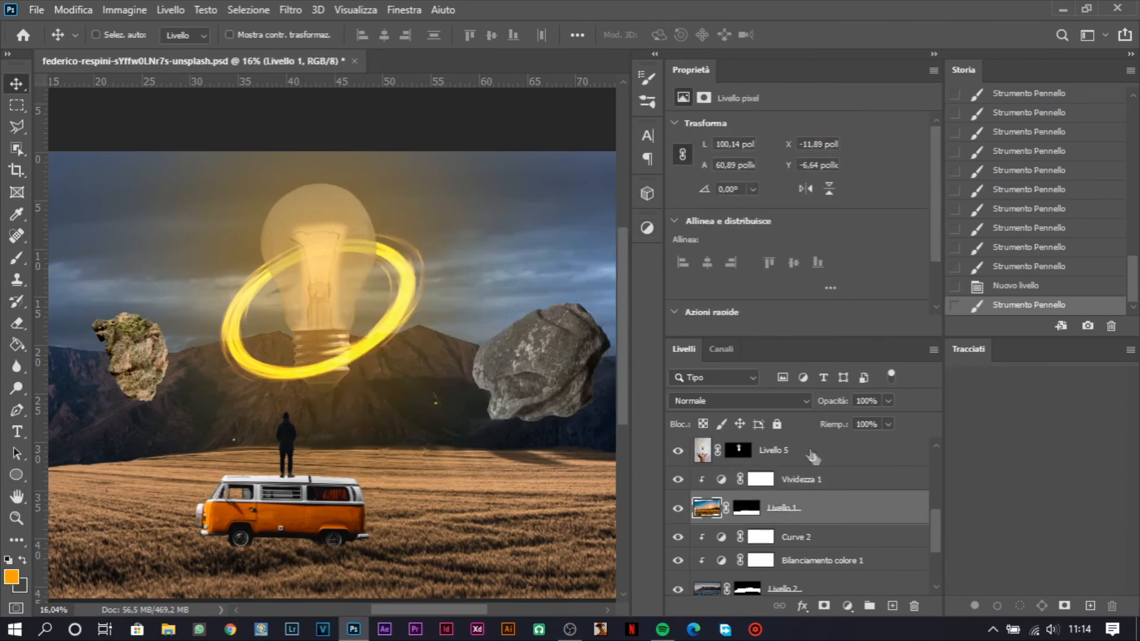
{"action": "left_click", "coordinate": [828, 479]}
{"action": "scroll", "coordinate": [838, 509], "scroll_direction": "down", "scroll_amount": 1}
{"action": "scroll", "coordinate": [838, 509], "scroll_direction": "down", "scroll_amount": 3}
{"action": "left_click", "coordinate": [849, 546], "text": "shift"}
{"action": "left_click", "coordinate": [869, 606]}
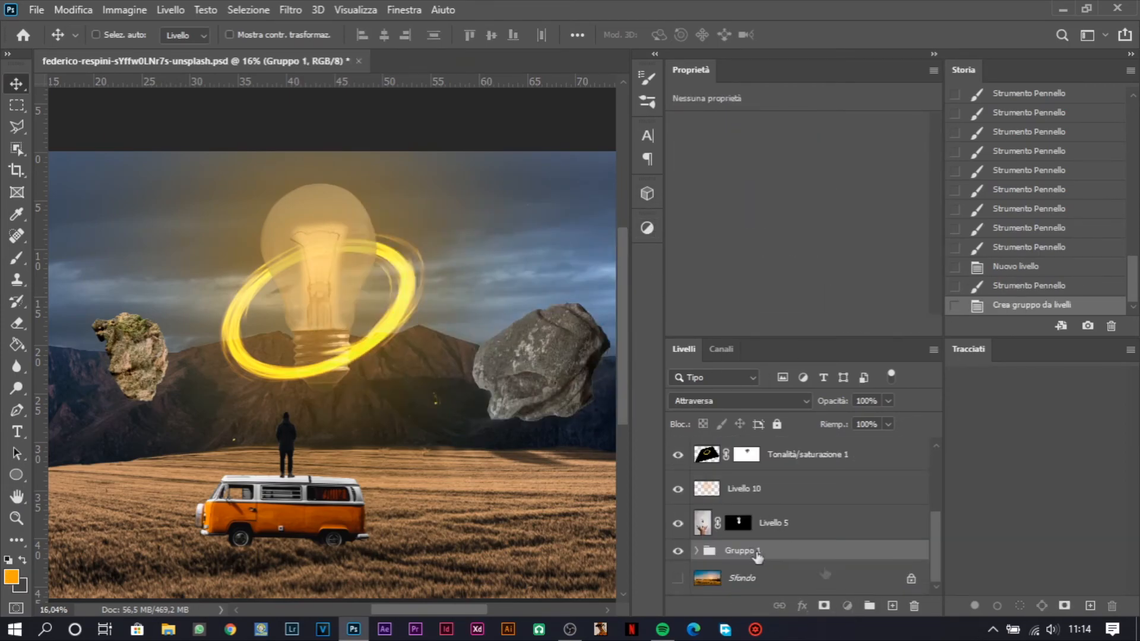
{"action": "key", "text": "ctrl+z"}
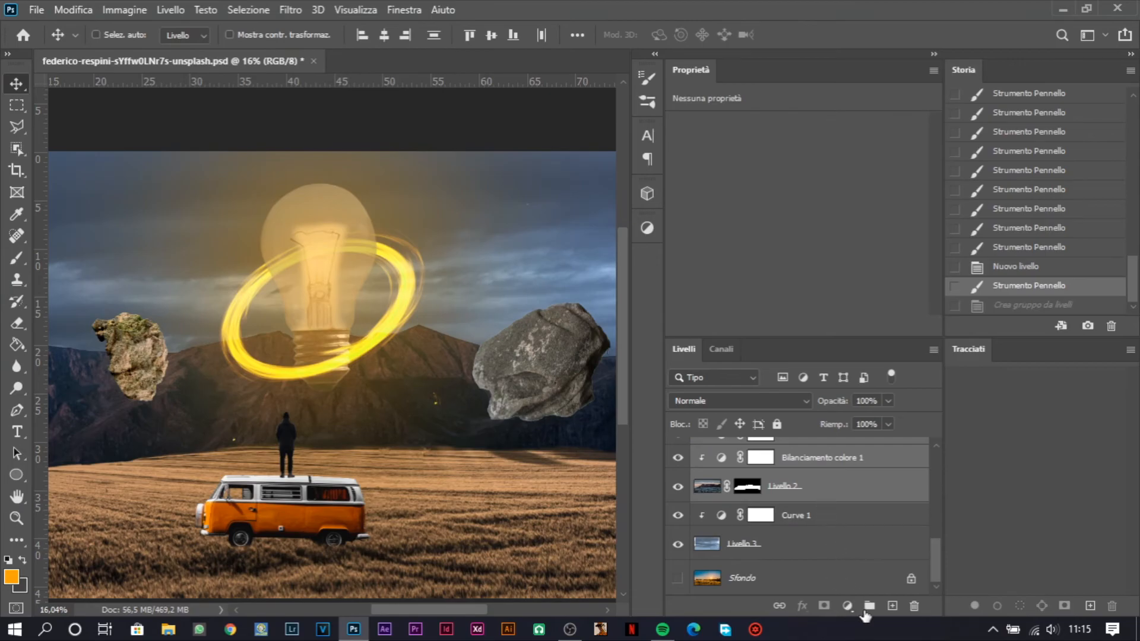
{"action": "left_click", "coordinate": [869, 606]}
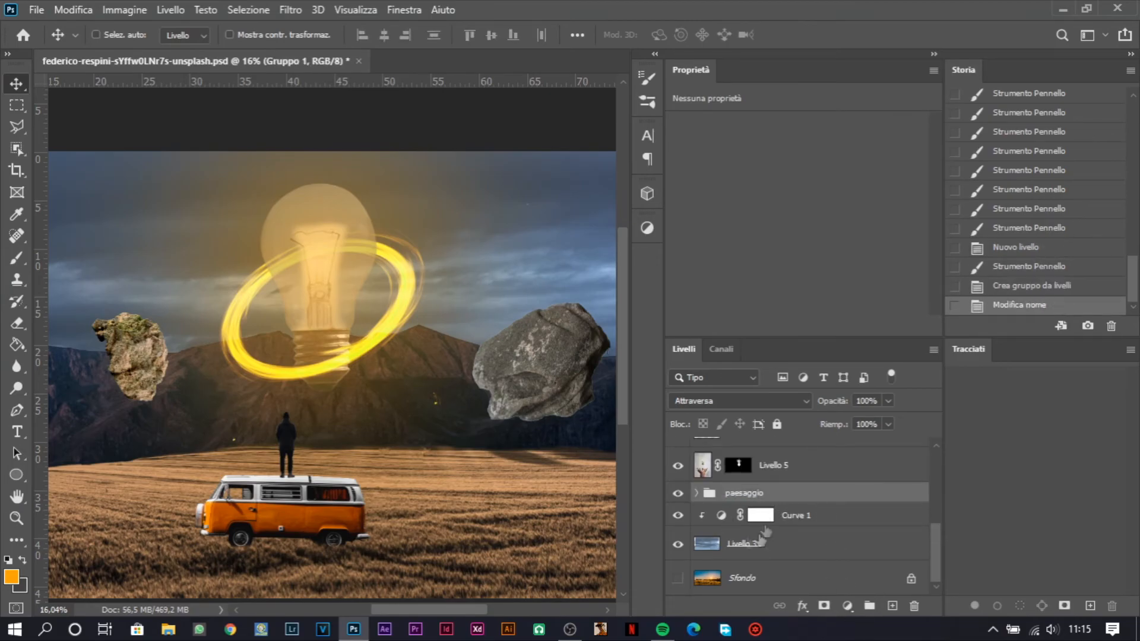
Add a Brightness/Contrast adjustment clipped to the paesaggio group with brightness at -95
{"action": "left_click", "coordinate": [647, 228]}
{"action": "left_click", "coordinate": [368, 257]}
{"action": "left_click_drag", "start_coordinate": [796, 172], "coordinate": [721, 171]}
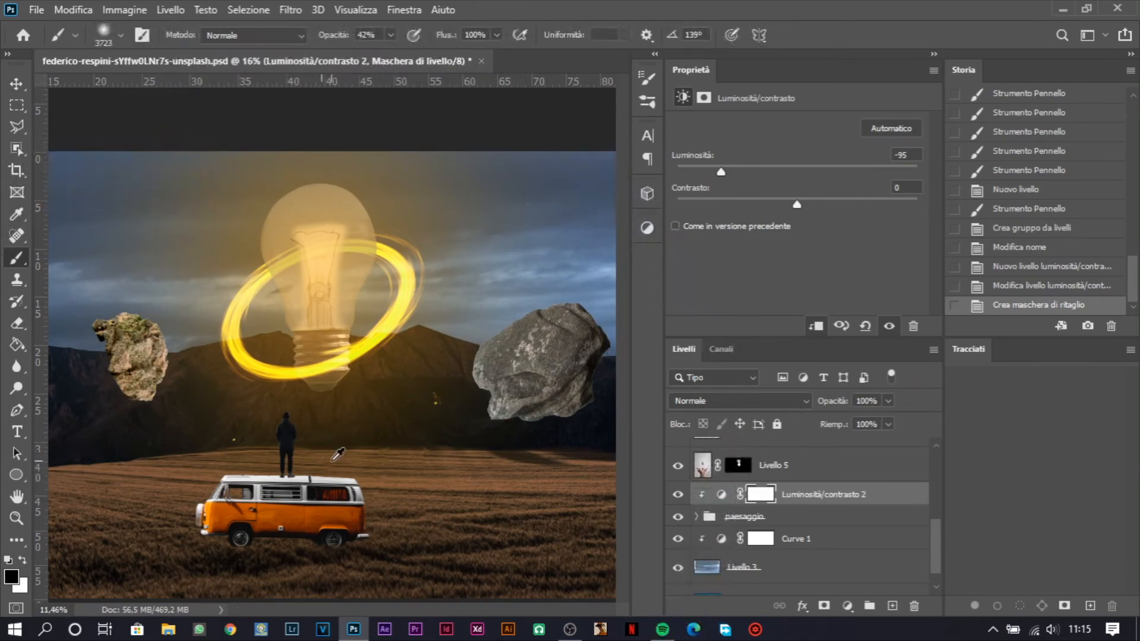
Brush black at 100% opacity on the Luminosità/contrasto 2 mask with a flattened soft tip angled 3°, relighting the field around the van
{"action": "scroll", "coordinate": [425, 270], "scroll_direction": "down", "scroll_amount": 2}
{"action": "key", "text": "F5"}
{"action": "left_click_drag", "start_coordinate": [565, 279], "coordinate": [569, 245]}
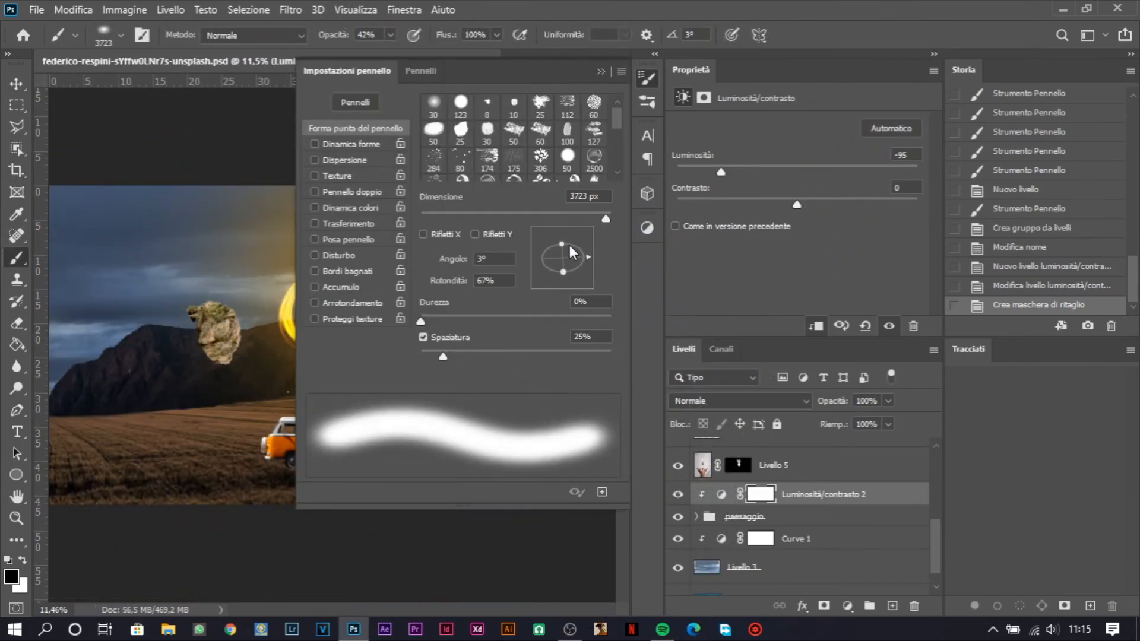
{"action": "key", "text": "F5"}
{"action": "left_click_drag", "start_coordinate": [331, 43], "coordinate": [385, 43]}
{"action": "left_click", "coordinate": [439, 475]}
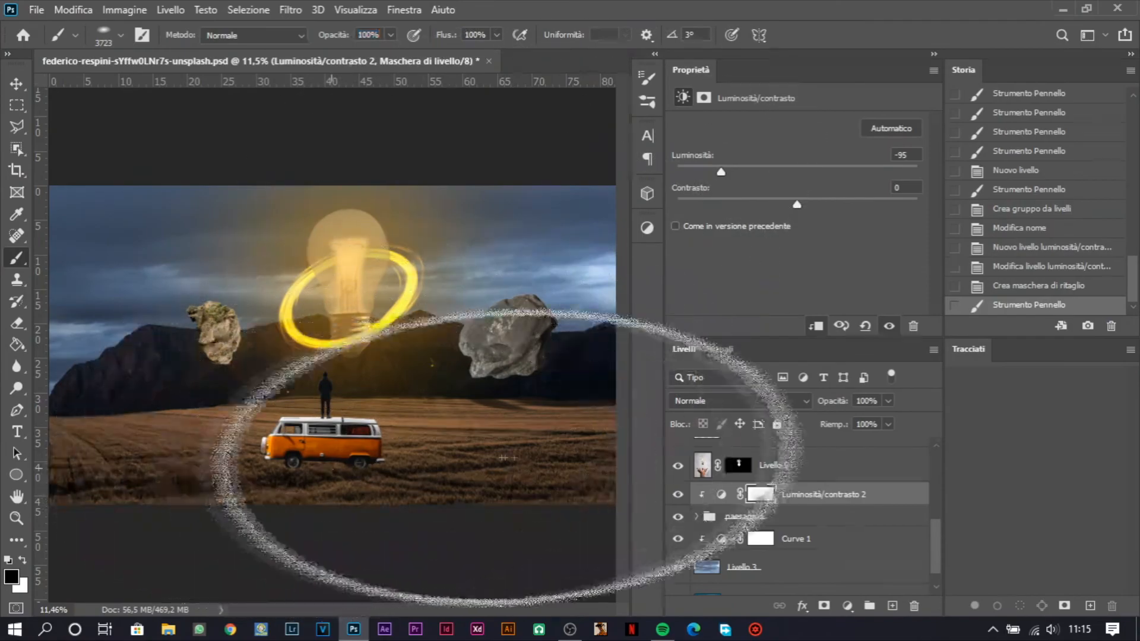
{"action": "left_click", "coordinate": [350, 443]}
{"action": "left_click_drag", "start_coordinate": [352, 447], "coordinate": [324, 448]}
{"action": "left_click", "coordinate": [330, 458]}
{"action": "left_click", "coordinate": [303, 442]}
{"action": "scroll", "coordinate": [298, 435], "scroll_direction": "down", "scroll_amount": 3}
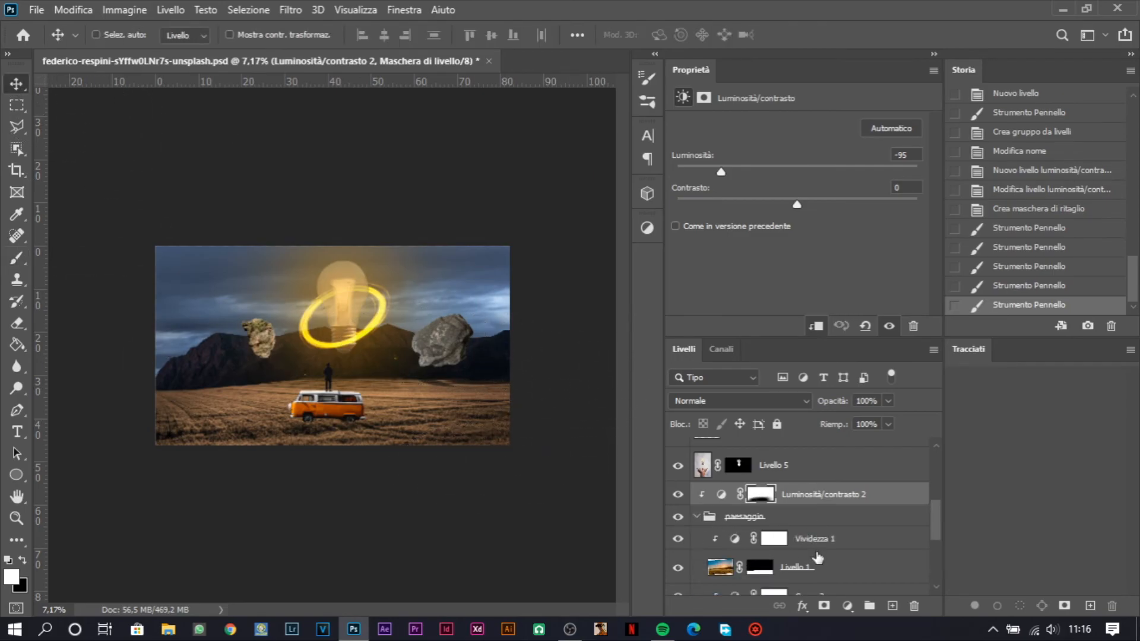
Brush black on the Vividezza 1 mask inside paesaggio to restore the field's warm colour around the van, and save the montage
{"action": "scroll", "coordinate": [817, 559], "scroll_direction": "down", "scroll_amount": 3}
{"action": "scroll", "coordinate": [782, 478], "scroll_direction": "up", "scroll_amount": 1}
{"action": "left_click", "coordinate": [776, 472]}
{"action": "key", "text": "x"}
{"action": "left_click_drag", "start_coordinate": [339, 415], "coordinate": [347, 411]}
{"action": "left_click", "coordinate": [344, 409]}
{"action": "left_click", "coordinate": [247, 431]}
{"action": "left_click", "coordinate": [246, 419]}
{"action": "left_click", "coordinate": [228, 443]}
{"action": "left_click", "coordinate": [404, 422]}
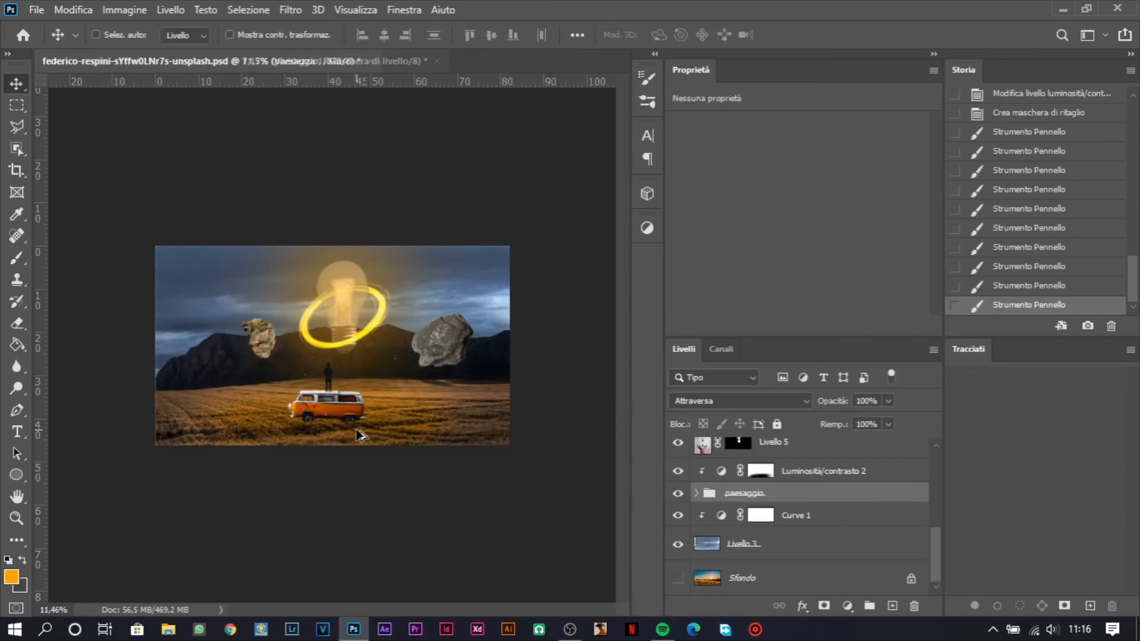
{"action": "scroll", "coordinate": [361, 435], "scroll_direction": "up", "scroll_amount": 3}
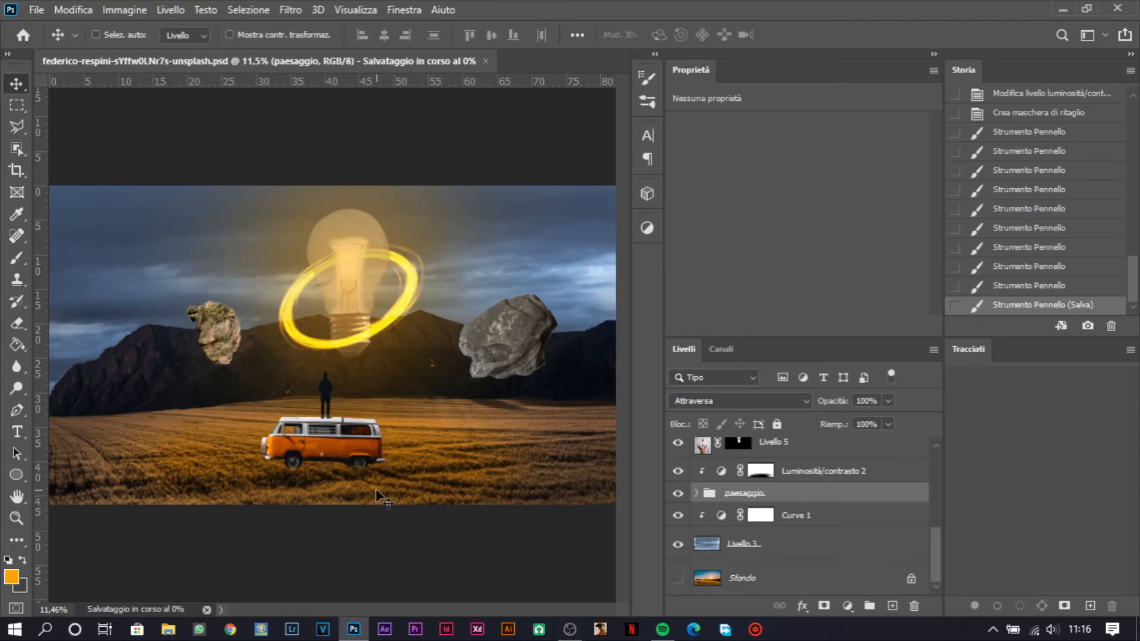
Group the van and man layers together and name the group furgone con uomo
{"action": "scroll", "coordinate": [807, 515], "scroll_direction": "up", "scroll_amount": 5}
{"action": "left_click", "coordinate": [815, 490]}
{"action": "left_click", "coordinate": [831, 457], "text": "ctrl"}
{"action": "left_click", "coordinate": [870, 605]}
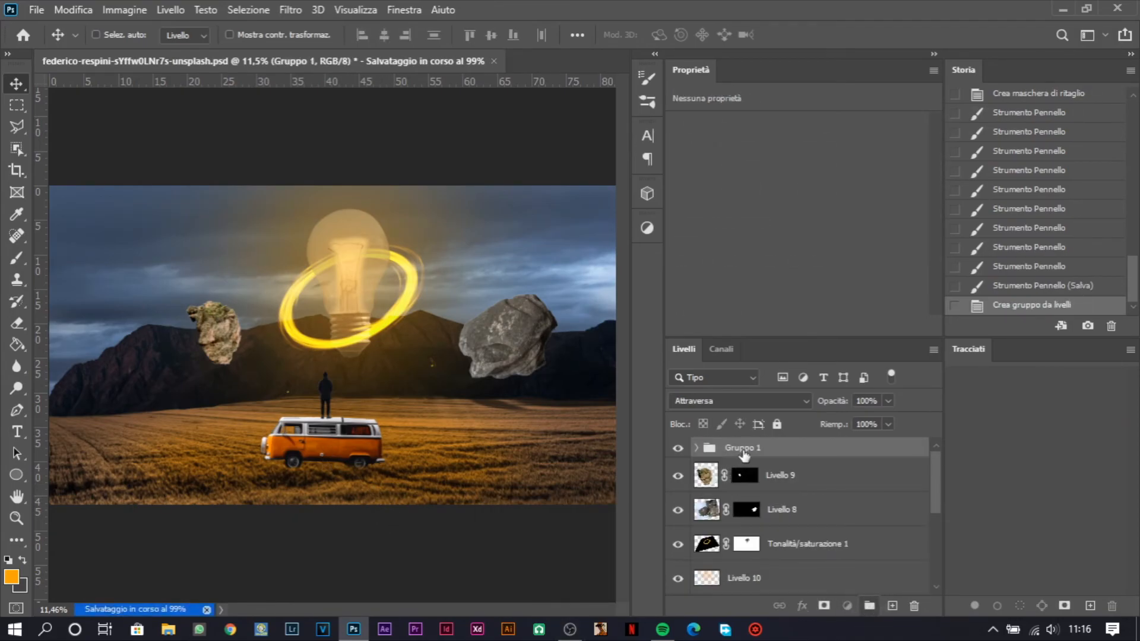
Duplicate the furgone con uomo group and merge the copy into a single pixel layer
{"action": "key", "text": "ctrl+j"}
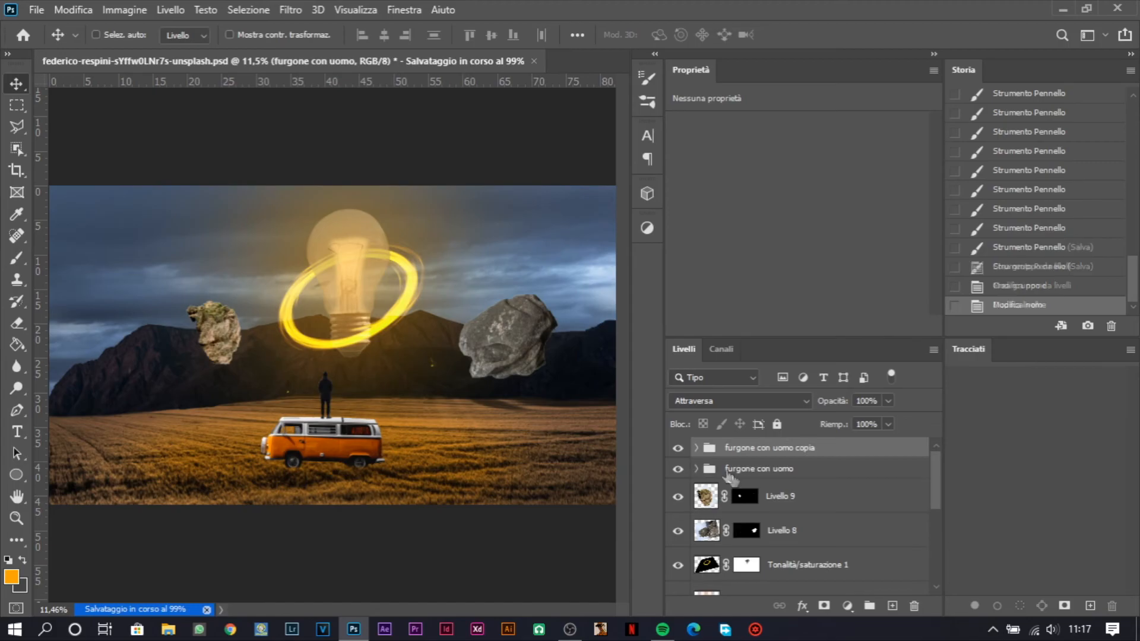
{"action": "right_click", "coordinate": [763, 469]}
{"action": "left_click", "coordinate": [833, 551]}
Load the outline of furgone con uomo copia as a selection, brush it solid dark grey, and deselect
{"action": "left_click", "coordinate": [125, 10]}
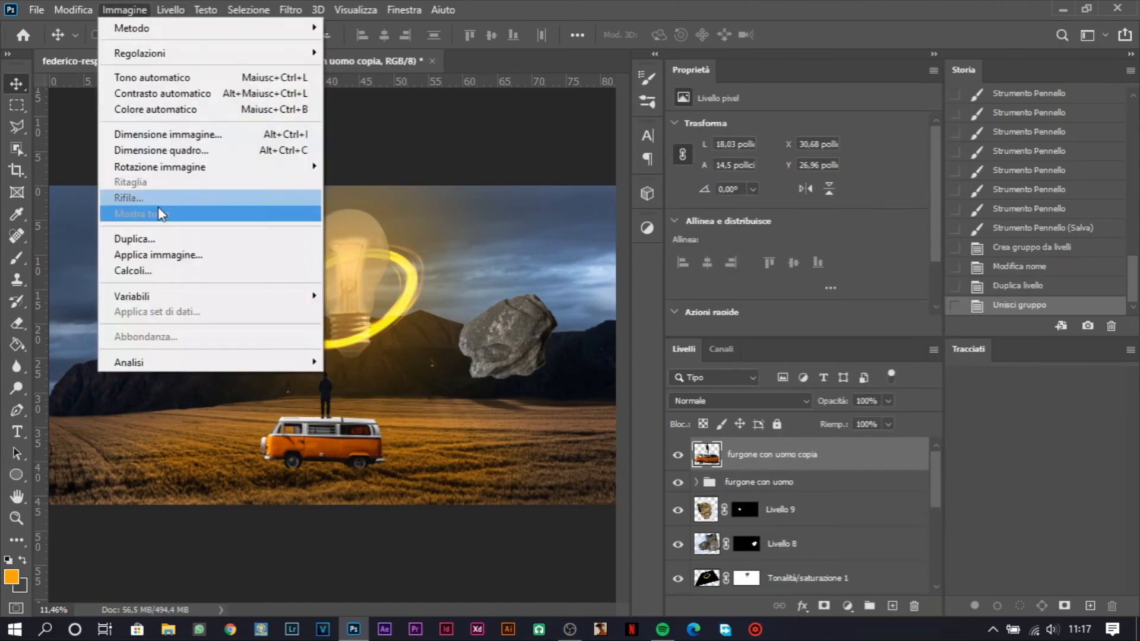
{"action": "left_click", "coordinate": [16, 258]}
{"action": "left_click", "coordinate": [249, 10]}
{"action": "left_click", "coordinate": [285, 380]}
{"action": "left_click", "coordinate": [692, 150]}
{"action": "key", "text": "x"}
{"action": "right_click", "coordinate": [314, 431], "text": "alt"}
{"action": "left_click_drag", "start_coordinate": [322, 410], "coordinate": [368, 435]}
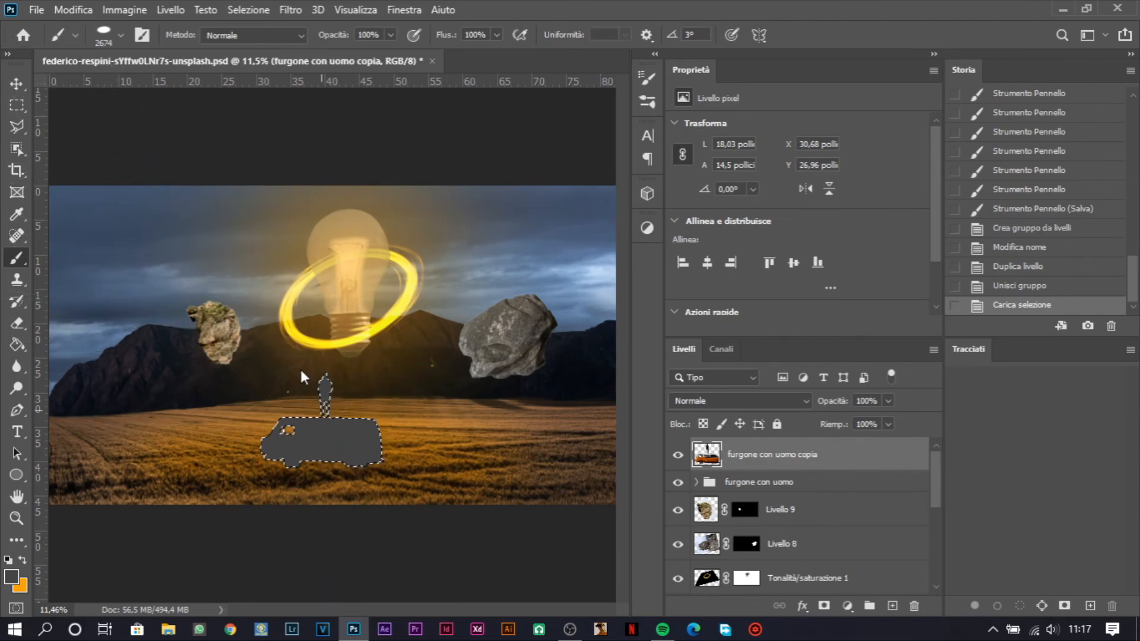
{"action": "key", "text": "ctrl+d"}
Free-transform the grey silhouette, flipping it vertically, stretching it to about 196% height and skewing its corners to meet the van's wheels
{"action": "key", "text": "v"}
{"action": "right_click", "coordinate": [333, 434]}
{"action": "left_click", "coordinate": [371, 199]}
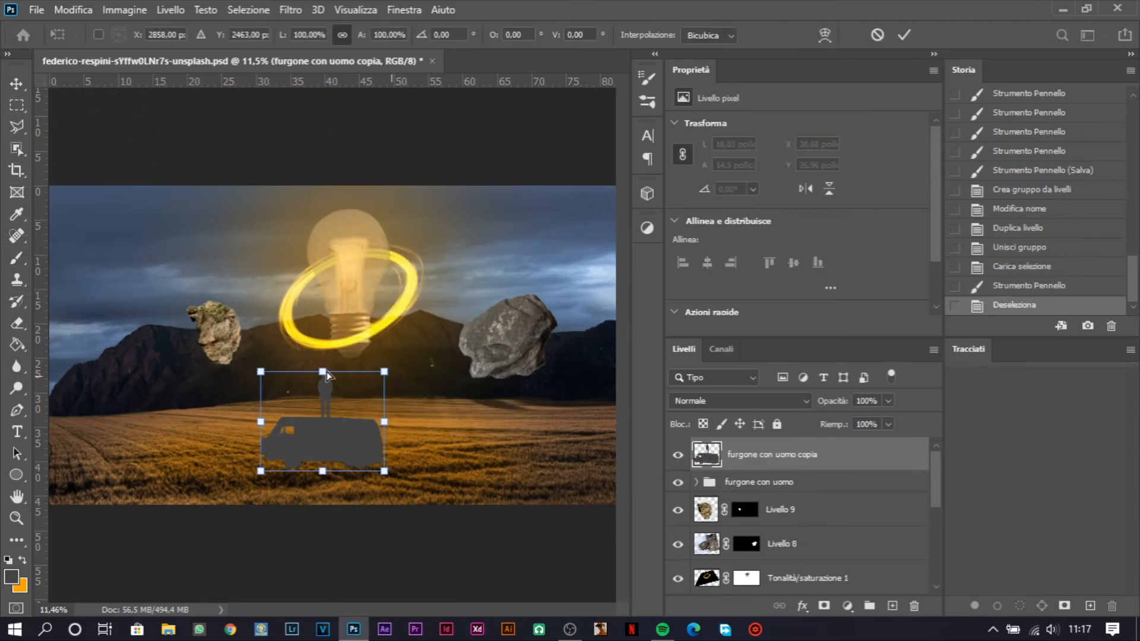
{"action": "left_click_drag", "start_coordinate": [321, 586], "coordinate": [322, 617]}
{"action": "scroll", "coordinate": [270, 491], "scroll_direction": "up", "scroll_amount": 12}
{"action": "left_click_drag", "start_coordinate": [241, 435], "coordinate": [227, 376]}
{"action": "left_click_drag", "start_coordinate": [373, 421], "coordinate": [203, 420]}
{"action": "left_click_drag", "start_coordinate": [488, 434], "coordinate": [496, 394]}
{"action": "scroll", "coordinate": [449, 444], "scroll_direction": "down", "scroll_amount": 16}
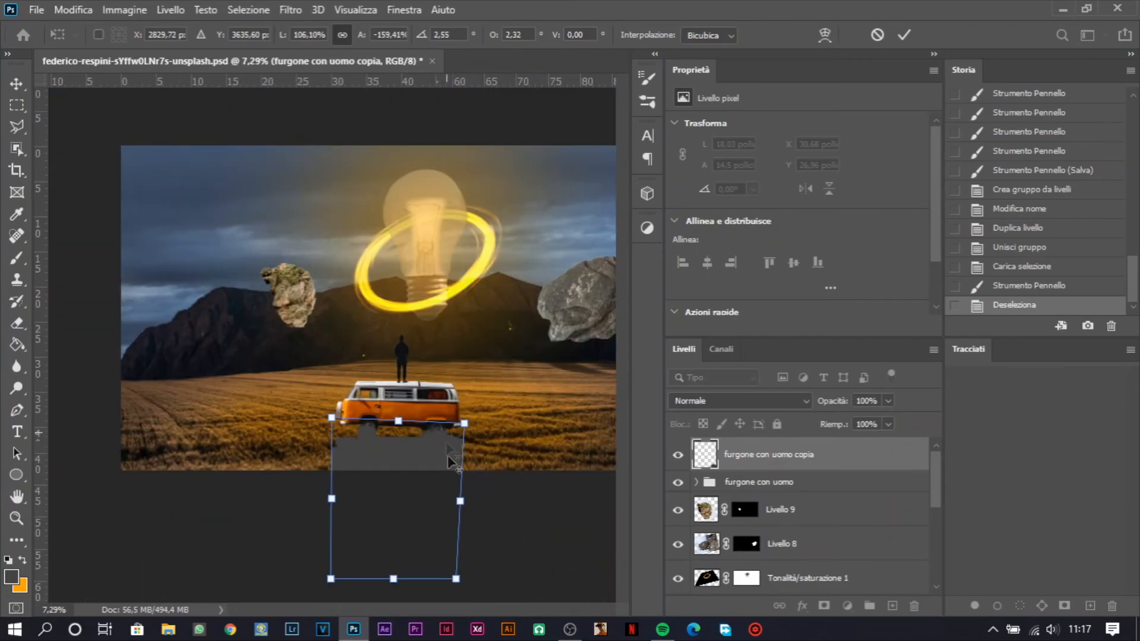
{"action": "left_click_drag", "start_coordinate": [361, 516], "coordinate": [361, 538]}
{"action": "scroll", "coordinate": [287, 423], "scroll_direction": "up", "scroll_amount": 15}
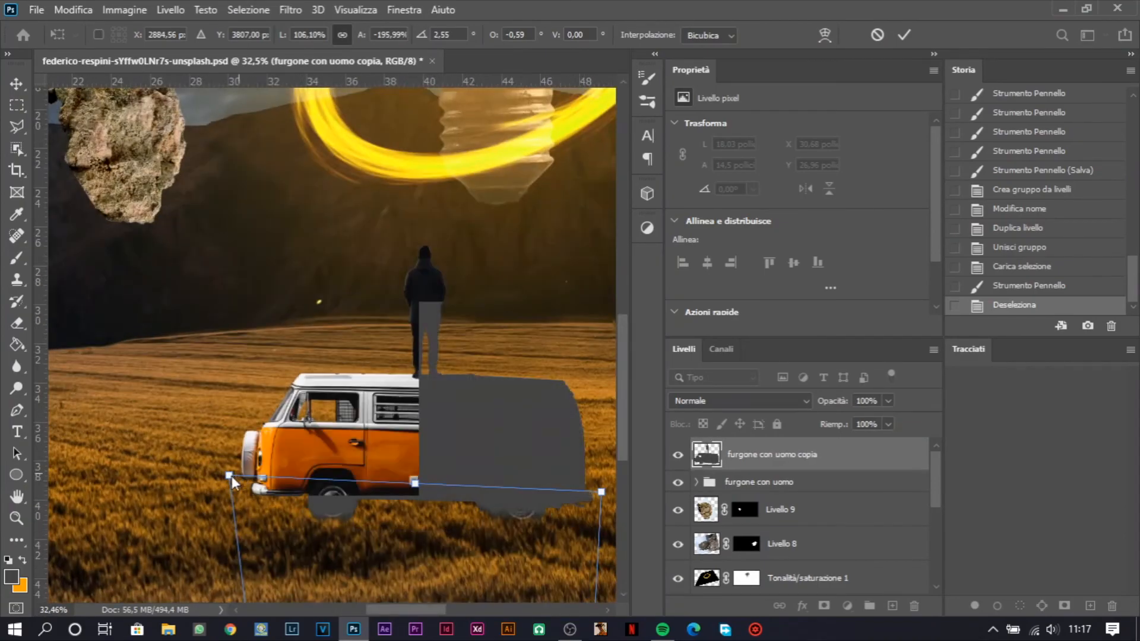
{"action": "left_click_drag", "start_coordinate": [619, 487], "coordinate": [604, 494]}
Move the furgone con uomo copia shadow below the furgone con uomo group and set its blend mode to Moltiplica
{"action": "left_click_drag", "start_coordinate": [763, 457], "coordinate": [766, 494]}
{"action": "left_click", "coordinate": [774, 402]}
{"action": "left_click", "coordinate": [684, 264]}
Convert the van shadow layer to a smart object and soften it with a 15 px Campo Sfoca blur
{"action": "right_click", "coordinate": [863, 477]}
{"action": "left_click", "coordinate": [890, 232]}
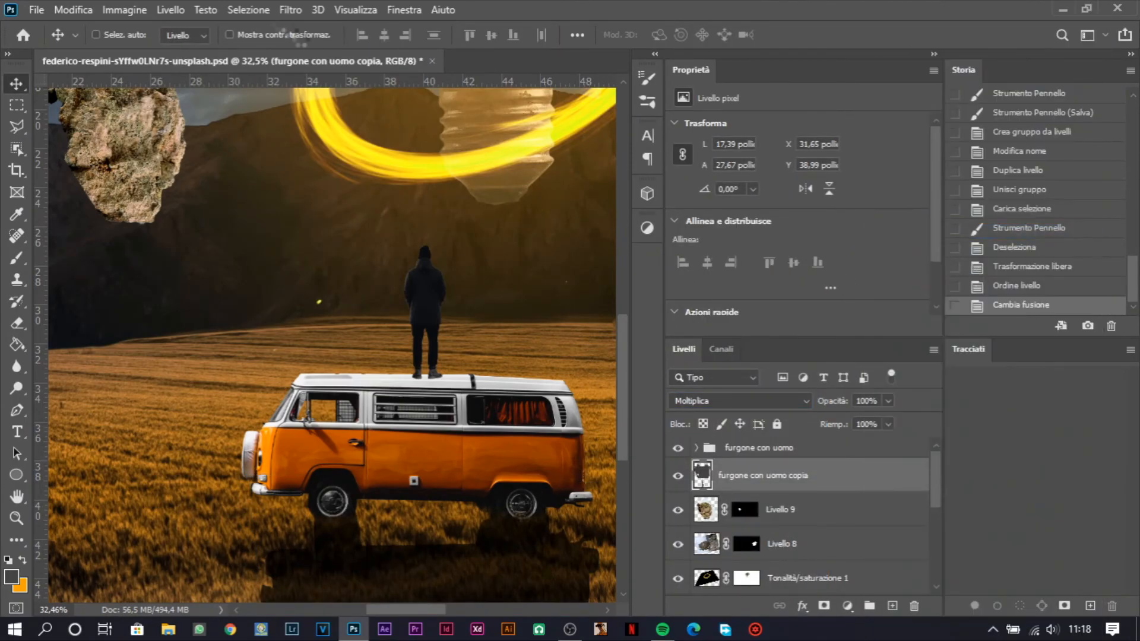
{"action": "left_click", "coordinate": [290, 10]}
{"action": "mouse_move", "coordinate": [419, 227]}
{"action": "left_click", "coordinate": [558, 226]}
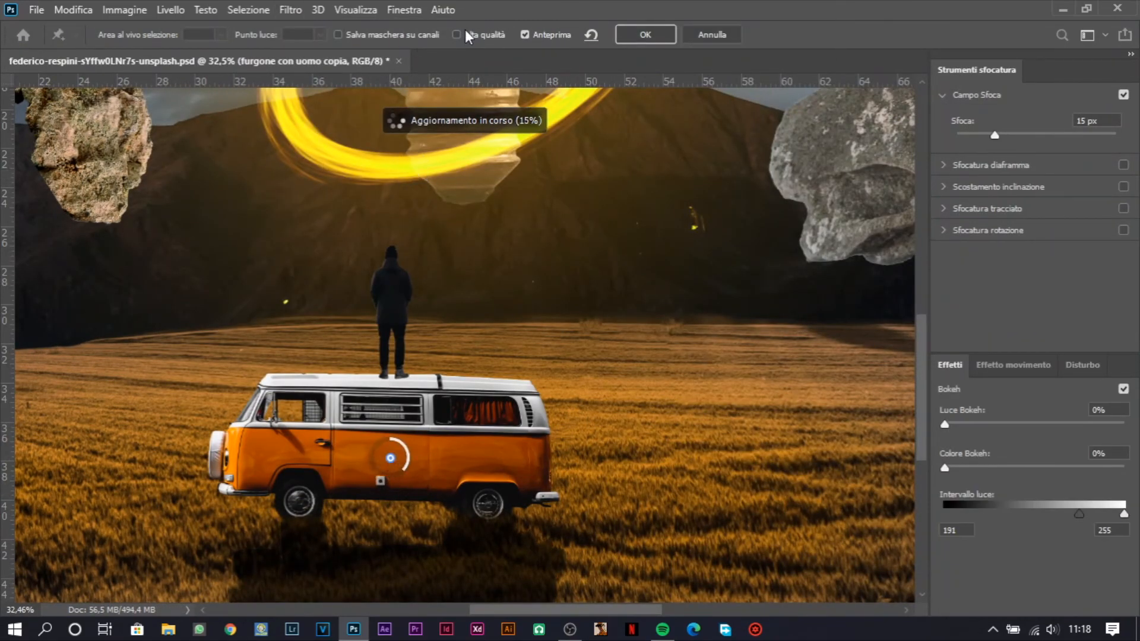
{"action": "scroll", "coordinate": [465, 472], "scroll_direction": "down", "scroll_amount": 5}
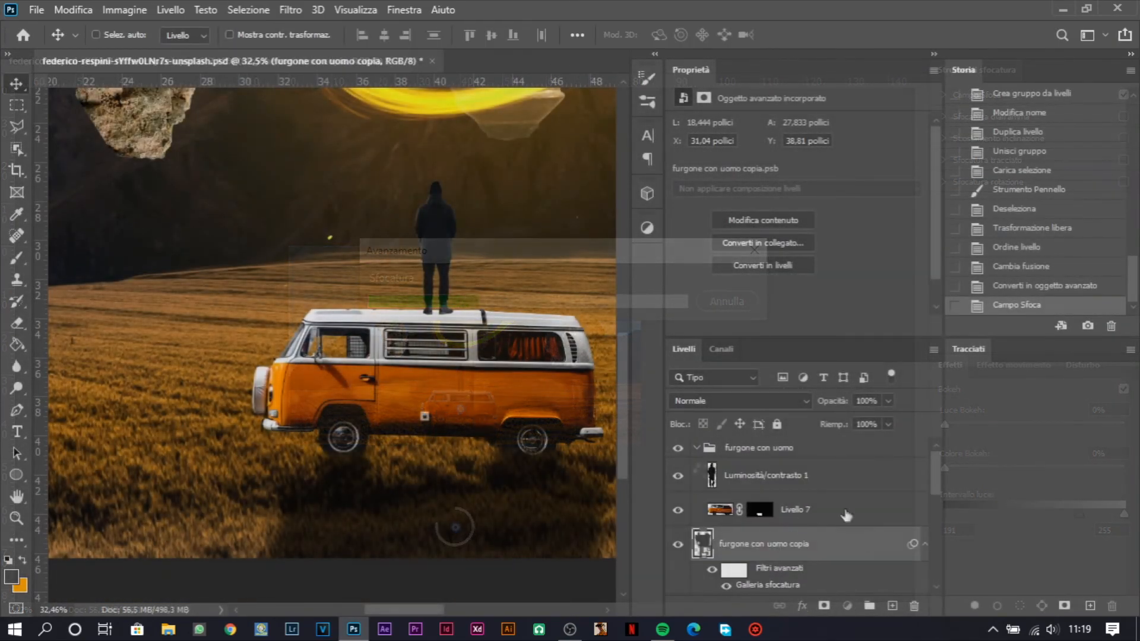
Add a Brightness/Contrast adjustment clipped to the van's Livello 7 with brightness at -150
{"action": "left_click", "coordinate": [647, 228]}
{"action": "left_click", "coordinate": [366, 257]}
{"action": "left_click_drag", "start_coordinate": [735, 179], "coordinate": [660, 188]}
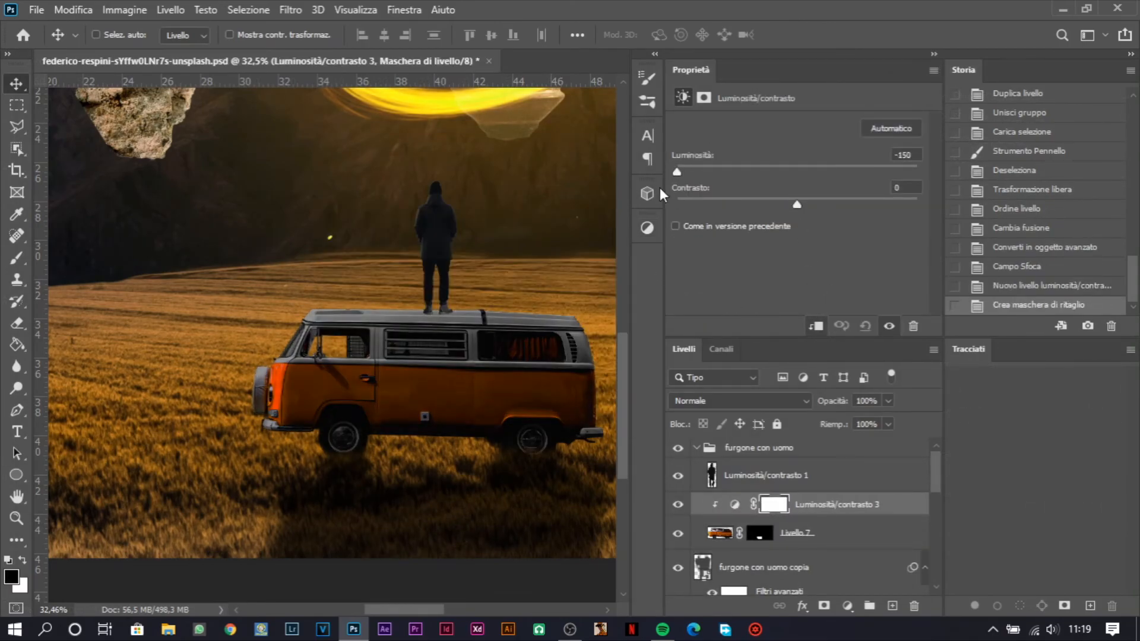
Add a clipped layer above Luminosità/contrasto 3, brush dark grey over the van's lower body, and set its blend mode to Moltiplica
{"action": "key", "text": "ctrl+shift+alt+n"}
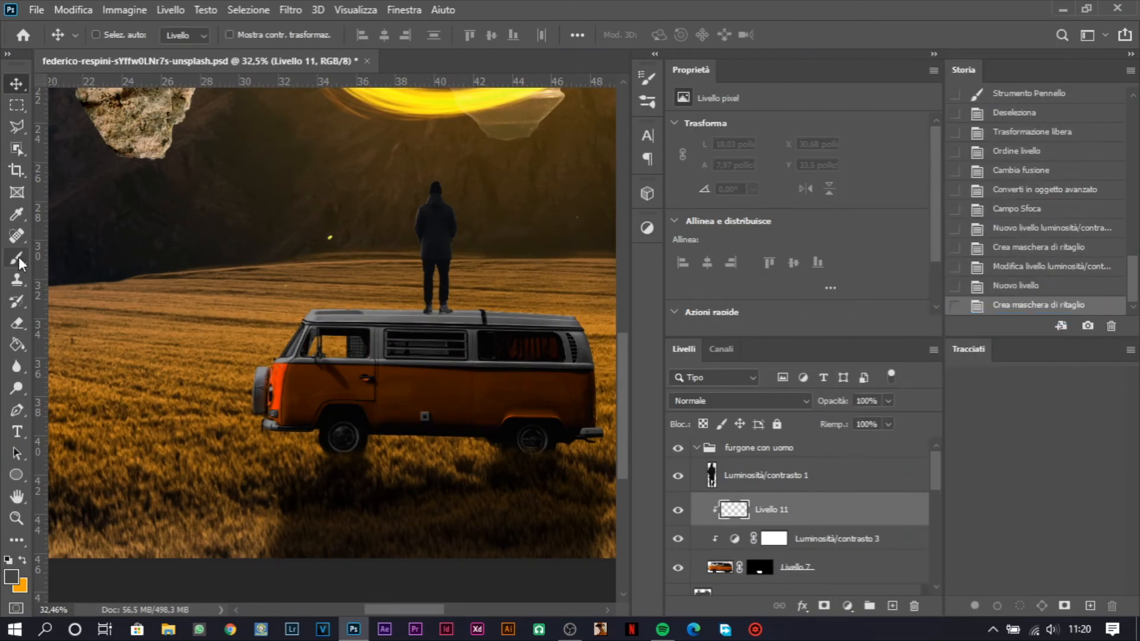
{"action": "left_click", "coordinate": [17, 259]}
{"action": "key", "text": "F5"}
{"action": "key", "text": "F5"}
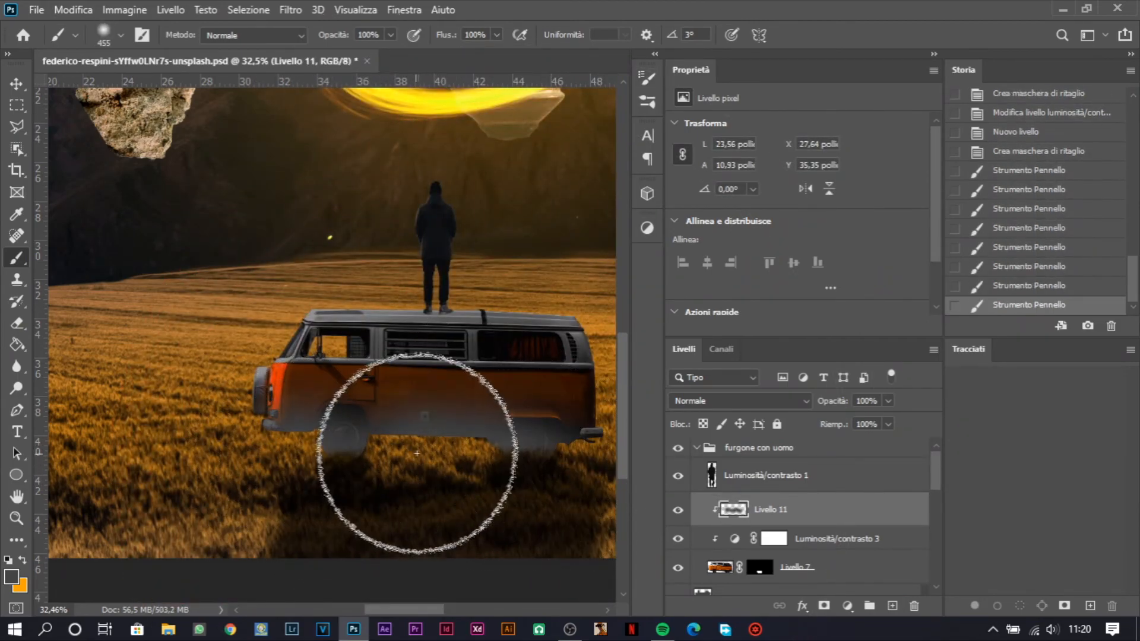
{"action": "mouse_move", "coordinate": [417, 452]}
{"action": "left_mouse_down"}
{"action": "mouse_move", "coordinate": [427, 417]}
{"action": "mouse_move", "coordinate": [473, 429]}
{"action": "mouse_move", "coordinate": [356, 445]}
{"action": "left_mouse_up"}
{"action": "left_click", "coordinate": [740, 401]}
{"action": "left_click", "coordinate": [695, 265]}
{"action": "scroll", "coordinate": [475, 514], "scroll_direction": "down", "scroll_amount": 3}
{"action": "scroll", "coordinate": [356, 475], "scroll_direction": "up", "scroll_amount": 6}
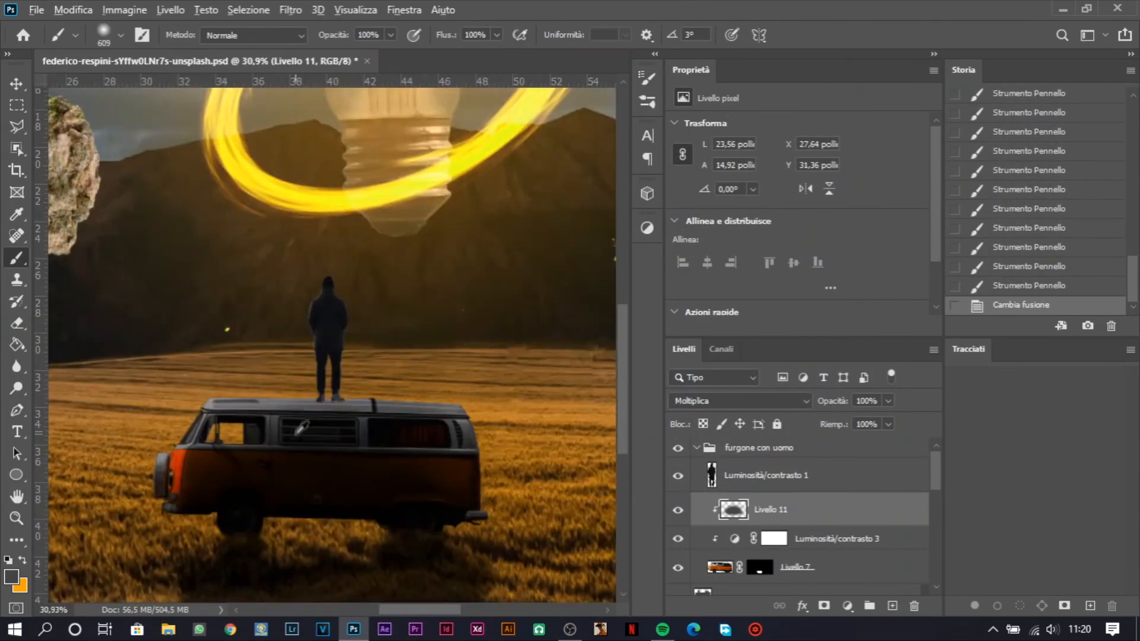
Brush black on the Luminosità/contrasto 3 mask to bring back light along the van's roof, front and spare wheel
{"action": "left_click", "coordinate": [872, 546]}
{"action": "mouse_move", "coordinate": [333, 267]}
{"action": "left_mouse_down"}
{"action": "mouse_move", "coordinate": [239, 328]}
{"action": "mouse_move", "coordinate": [453, 303]}
{"action": "mouse_move", "coordinate": [602, 332]}
{"action": "left_mouse_up"}
{"action": "scroll", "coordinate": [239, 328], "scroll_direction": "up", "scroll_amount": 5}
{"action": "mouse_move", "coordinate": [534, 317]}
{"action": "left_mouse_down"}
{"action": "mouse_move", "coordinate": [181, 280]}
{"action": "mouse_move", "coordinate": [523, 321]}
{"action": "left_mouse_up"}
{"action": "mouse_move", "coordinate": [315, 290]}
{"action": "left_mouse_down"}
{"action": "mouse_move", "coordinate": [402, 289]}
{"action": "mouse_move", "coordinate": [599, 172]}
{"action": "left_mouse_up"}
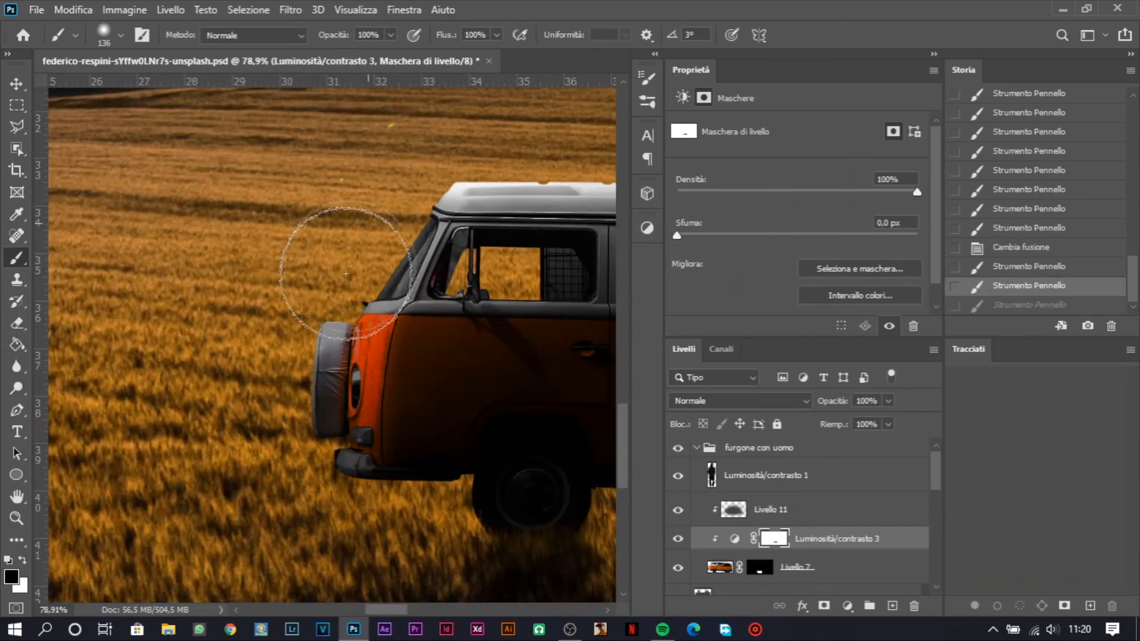
{"action": "left_click_drag", "start_coordinate": [309, 416], "coordinate": [315, 416]}
{"action": "left_click_drag", "start_coordinate": [274, 475], "coordinate": [273, 534]}
Brush black on the Luminosità/contrasto 3 mask to restore light along the van's rear edge and rear roof
{"action": "mouse_move", "coordinate": [593, 357]}
{"action": "left_mouse_down"}
{"action": "mouse_move", "coordinate": [291, 351]}
{"action": "mouse_move", "coordinate": [440, 377]}
{"action": "left_mouse_up"}
{"action": "left_click", "coordinate": [308, 303]}
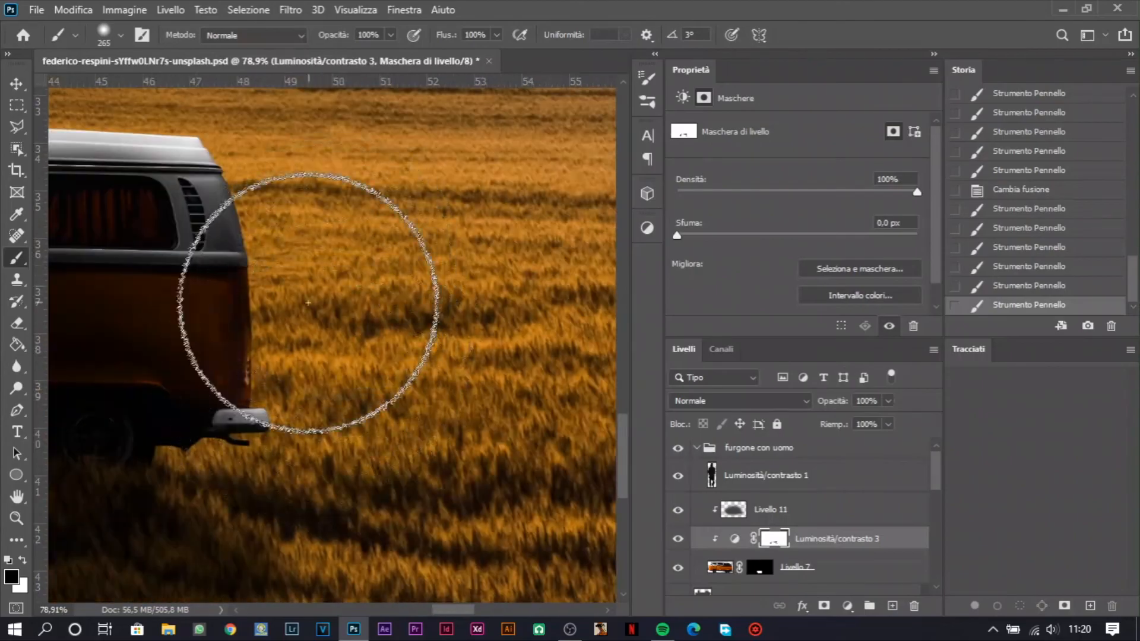
{"action": "left_click_drag", "start_coordinate": [308, 303], "coordinate": [285, 237]}
{"action": "left_click_drag", "start_coordinate": [301, 192], "coordinate": [478, 311]}
{"action": "left_click", "coordinate": [238, 187]}
{"action": "scroll", "coordinate": [238, 186], "scroll_direction": "left", "scroll_amount": 5}
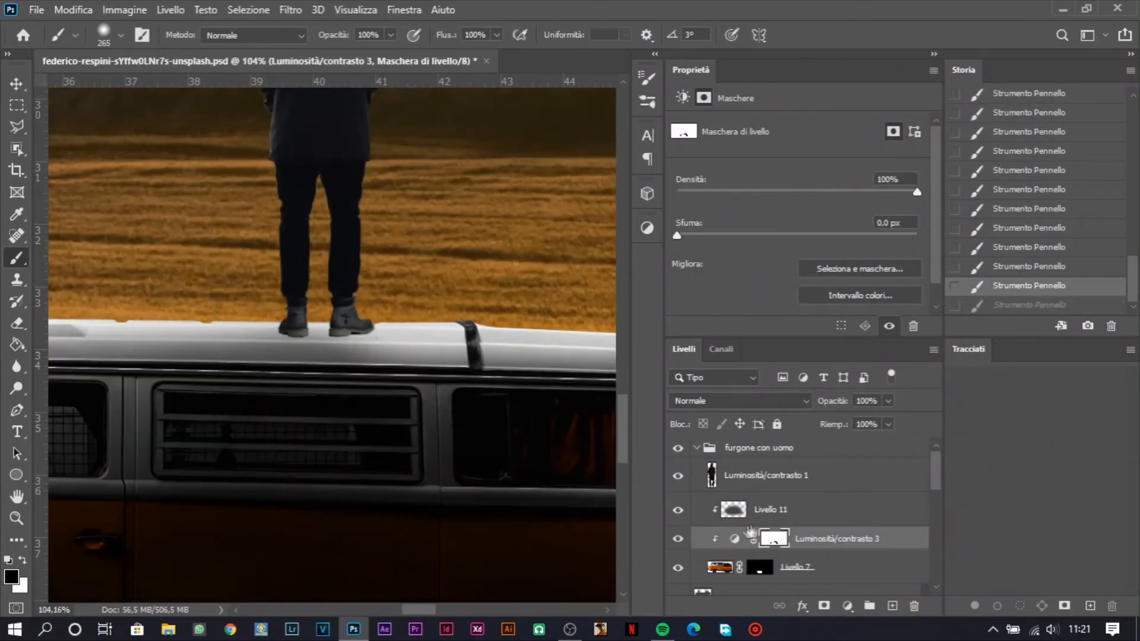
Add a clipped layer above Livello 11 and brush dark grey shadows below the man's boots on the van roof
{"action": "left_click", "coordinate": [825, 509]}
{"action": "left_click", "coordinate": [890, 607]}
{"action": "right_click", "coordinate": [858, 509]}
{"action": "left_click", "coordinate": [908, 276]}
{"action": "mouse_move", "coordinate": [338, 331]}
{"action": "left_mouse_down"}
{"action": "mouse_move", "coordinate": [278, 458]}
{"action": "mouse_move", "coordinate": [233, 458]}
{"action": "left_mouse_up"}
{"action": "scroll", "coordinate": [293, 337], "scroll_direction": "up", "scroll_amount": 10}
{"action": "left_click_drag", "start_coordinate": [302, 351], "coordinate": [313, 515]}
{"action": "left_click_drag", "start_coordinate": [451, 320], "coordinate": [328, 345]}
{"action": "left_click_drag", "start_coordinate": [455, 339], "coordinate": [448, 342]}
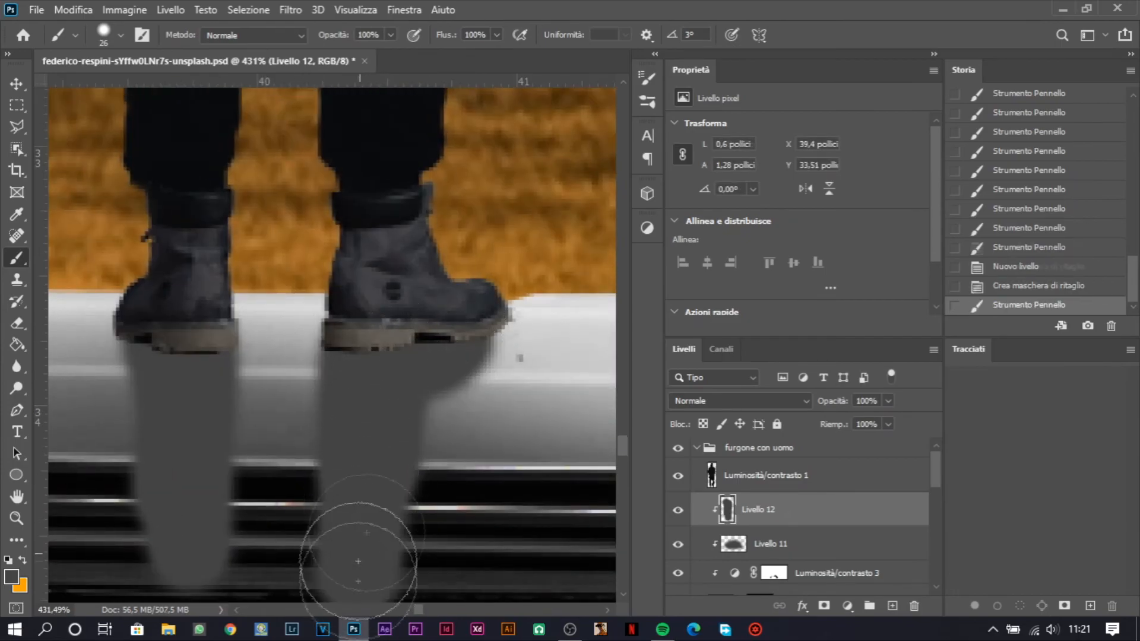
Extend the man's leg shadows down the van's side on Livello 12 and fade their ends with the Eraser
{"action": "left_click_drag", "start_coordinate": [358, 561], "coordinate": [358, 582]}
{"action": "scroll", "coordinate": [377, 410], "scroll_direction": "down", "scroll_amount": 4}
{"action": "left_click_drag", "start_coordinate": [383, 427], "coordinate": [352, 569]}
{"action": "left_click_drag", "start_coordinate": [276, 493], "coordinate": [282, 578]}
{"action": "left_click_drag", "start_coordinate": [314, 534], "coordinate": [306, 344]}
{"action": "mouse_move", "coordinate": [284, 368]}
{"action": "left_mouse_down"}
{"action": "mouse_move", "coordinate": [298, 453]}
{"action": "mouse_move", "coordinate": [398, 472]}
{"action": "left_mouse_up"}
{"action": "scroll", "coordinate": [375, 420], "scroll_direction": "down", "scroll_amount": 4}
{"action": "key", "text": "e"}
{"action": "mouse_move", "coordinate": [357, 511]}
{"action": "left_mouse_down"}
{"action": "mouse_move", "coordinate": [269, 468]}
{"action": "mouse_move", "coordinate": [437, 469]}
{"action": "left_mouse_up"}
Set Livello 12 to Moltiplica and soften the boot shadows with a large soft Eraser
{"action": "left_click", "coordinate": [739, 401]}
{"action": "left_click", "coordinate": [693, 266]}
{"action": "scroll", "coordinate": [398, 320], "scroll_direction": "up", "scroll_amount": 8}
{"action": "left_click_drag", "start_coordinate": [394, 302], "coordinate": [374, 298]}
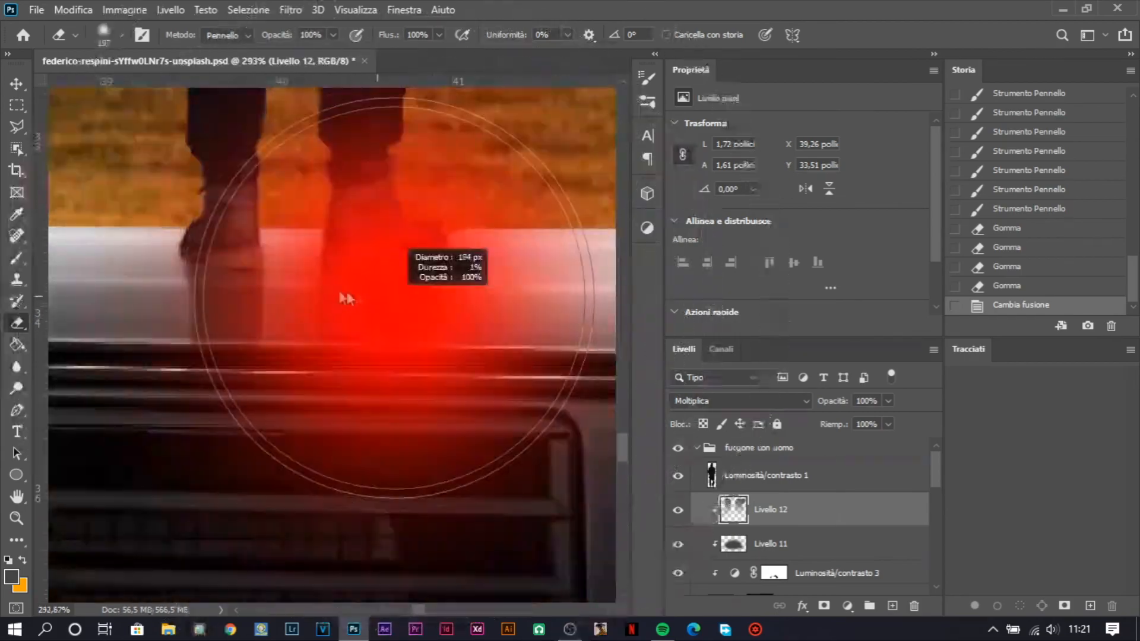
{"action": "left_click_drag", "start_coordinate": [461, 356], "coordinate": [442, 347]}
Add a Brightness/Contrast adjustment clipped to the man's layer with brightness at -147
{"action": "left_click", "coordinate": [816, 483]}
{"action": "left_click", "coordinate": [892, 605]}
{"action": "key", "text": "ctrl+z"}
{"action": "left_click", "coordinate": [648, 228]}
{"action": "left_click", "coordinate": [366, 257]}
{"action": "left_click", "coordinate": [602, 223]}
{"action": "left_click_drag", "start_coordinate": [797, 172], "coordinate": [723, 172]}
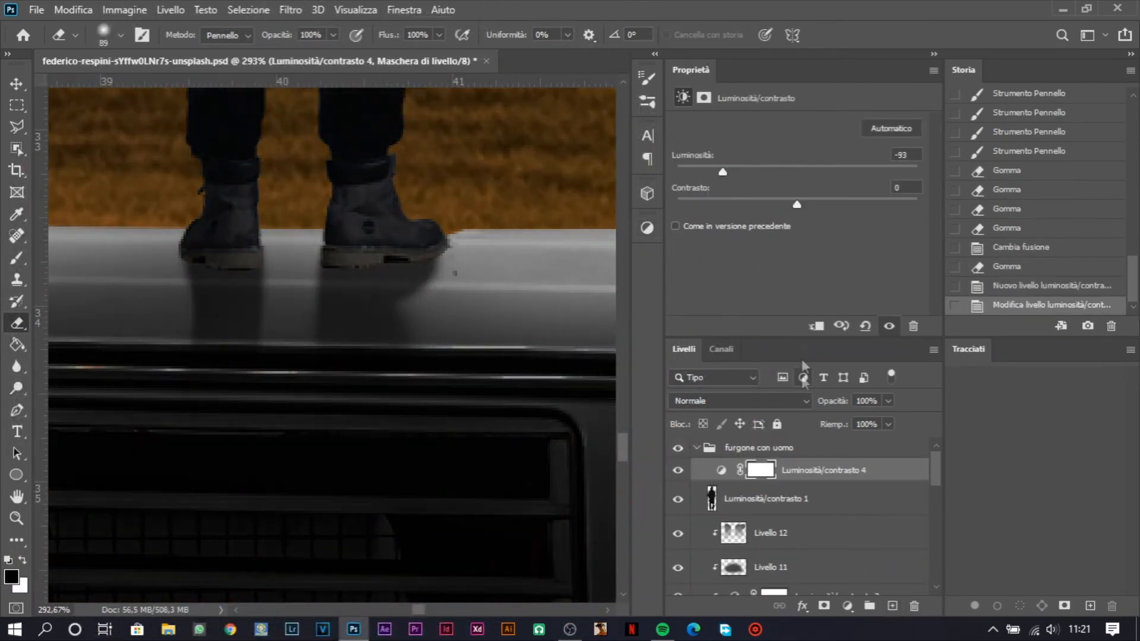
{"action": "left_click", "coordinate": [808, 482], "text": "alt"}
{"action": "scroll", "coordinate": [394, 308], "scroll_direction": "down", "scroll_amount": 10}
{"action": "left_click_drag", "start_coordinate": [420, 164], "coordinate": [454, 354]}
{"action": "left_click_drag", "start_coordinate": [722, 172], "coordinate": [666, 180]}
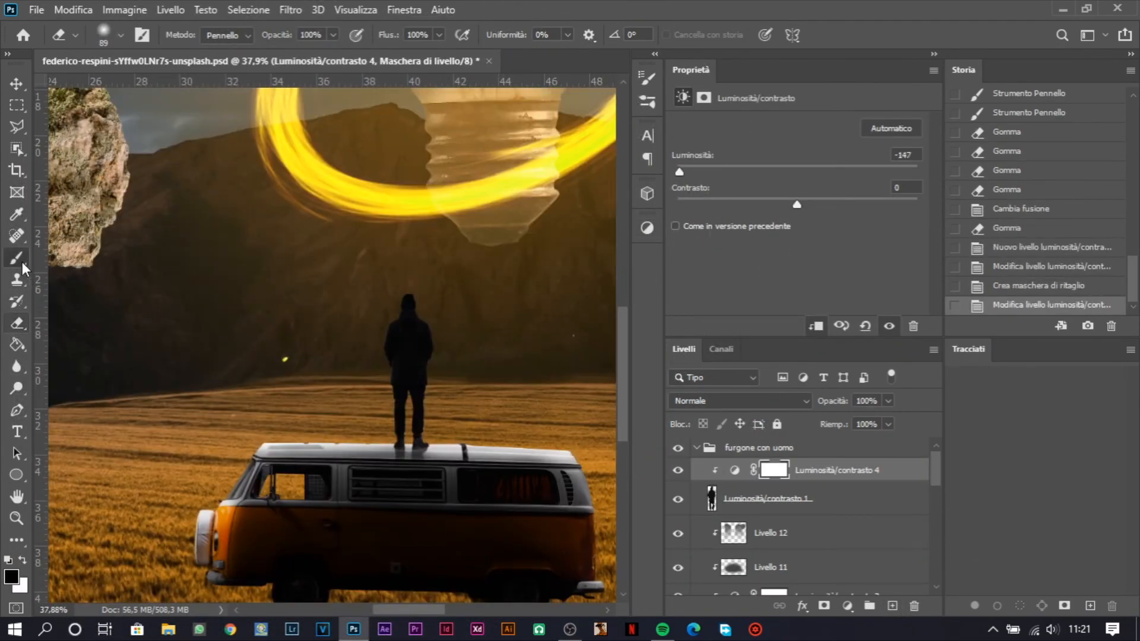
Brush black on the Luminosità/contrasto 4 mask along the man's outline to restore light on his edges
{"action": "left_click", "coordinate": [22, 263]}
{"action": "scroll", "coordinate": [401, 321], "scroll_direction": "up", "scroll_amount": 9}
{"action": "left_click_drag", "start_coordinate": [138, 396], "coordinate": [127, 487]}
{"action": "mouse_move", "coordinate": [496, 395]}
{"action": "left_mouse_down"}
{"action": "mouse_move", "coordinate": [366, 229]}
{"action": "mouse_move", "coordinate": [386, 380]}
{"action": "left_mouse_up"}
{"action": "left_click_drag", "start_coordinate": [365, 492], "coordinate": [362, 290]}
{"action": "key", "text": "ctrl+shift+z"}
{"action": "scroll", "coordinate": [338, 368], "scroll_direction": "down", "scroll_amount": 5}
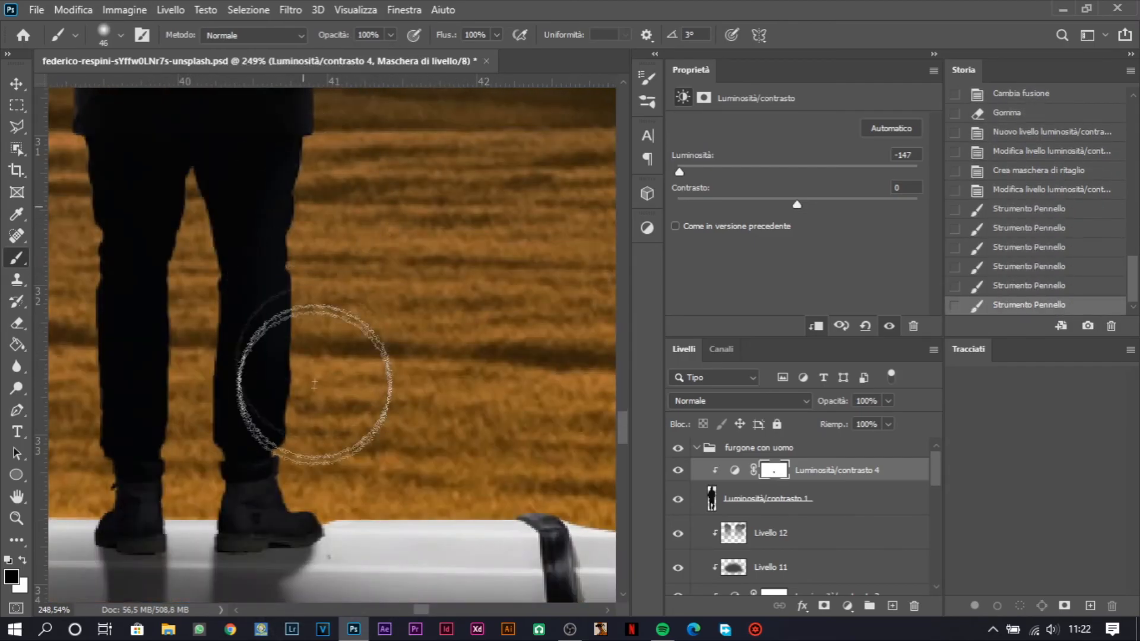
{"action": "left_click_drag", "start_coordinate": [184, 439], "coordinate": [143, 427]}
{"action": "left_click_drag", "start_coordinate": [220, 348], "coordinate": [285, 550]}
{"action": "scroll", "coordinate": [275, 447], "scroll_direction": "down", "scroll_amount": 11}
{"action": "scroll", "coordinate": [261, 416], "scroll_direction": "up", "scroll_amount": 3}
{"action": "left_click_drag", "start_coordinate": [396, 522], "coordinate": [397, 316]}
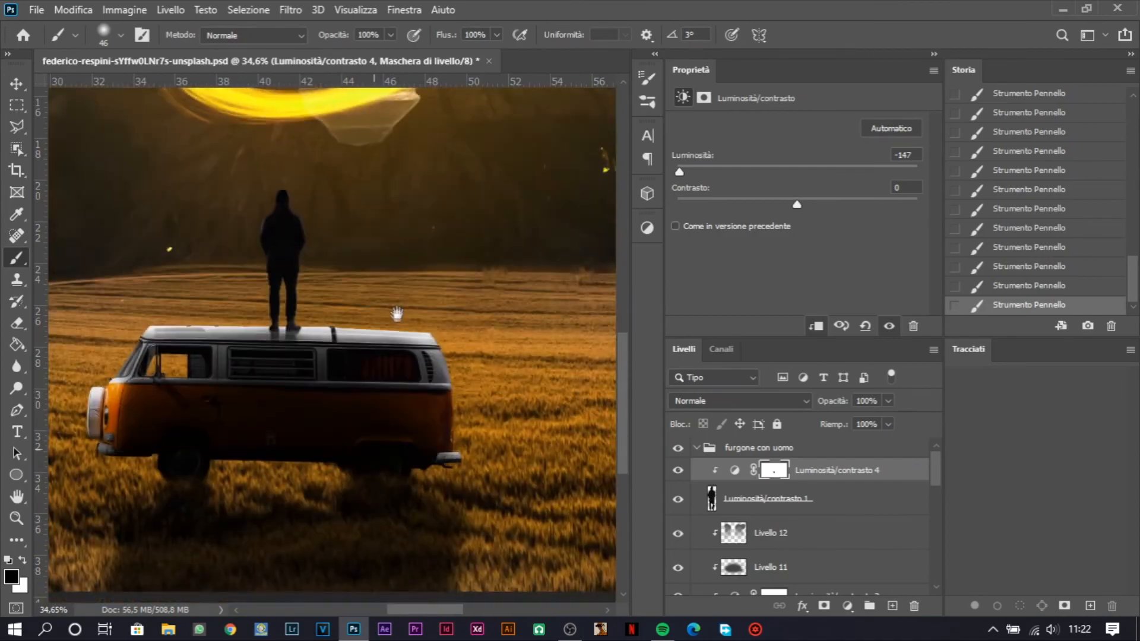
Add a clipped layer above the man's layer, brush dark grey over his boots, and set its blend mode to Moltiplica
{"action": "scroll", "coordinate": [286, 281], "scroll_direction": "up", "scroll_amount": 5}
{"action": "left_click", "coordinate": [843, 502]}
{"action": "left_click", "coordinate": [892, 606]}
{"action": "scroll", "coordinate": [250, 438], "scroll_direction": "up", "scroll_amount": 5}
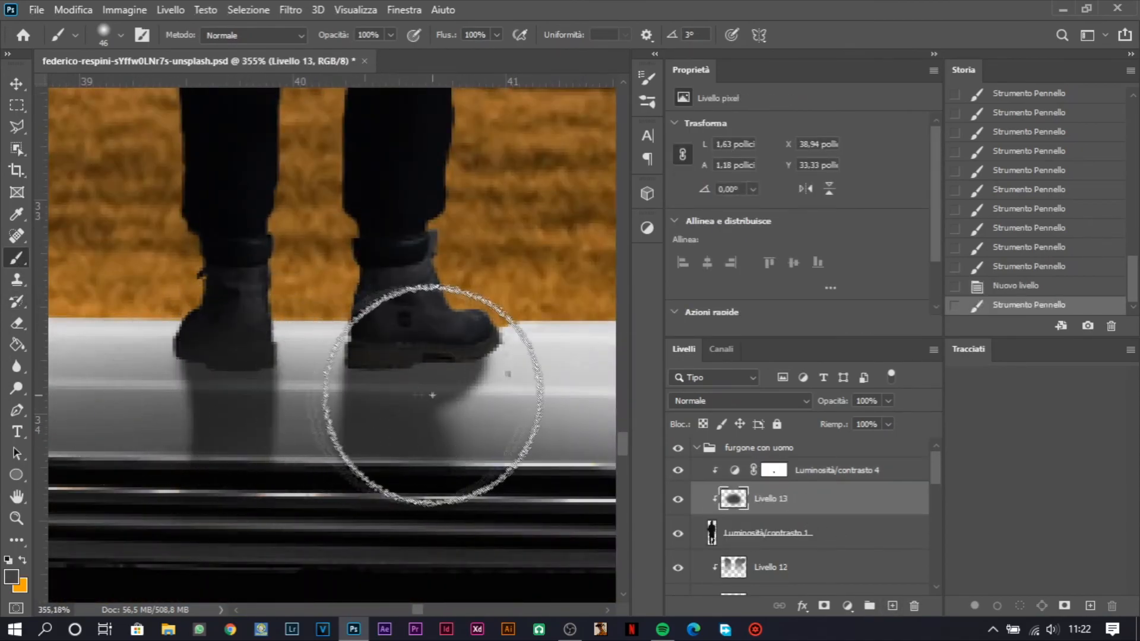
{"action": "left_click_drag", "start_coordinate": [432, 395], "coordinate": [451, 370]}
{"action": "left_click", "coordinate": [724, 402]}
{"action": "left_click", "coordinate": [696, 264]}
{"action": "scroll", "coordinate": [261, 410], "scroll_direction": "down", "scroll_amount": 18}
{"action": "left_click", "coordinate": [17, 85]}
{"action": "scroll", "coordinate": [237, 451], "scroll_direction": "up", "scroll_amount": 3}
{"action": "scroll", "coordinate": [813, 532], "scroll_direction": "down", "scroll_amount": 2}
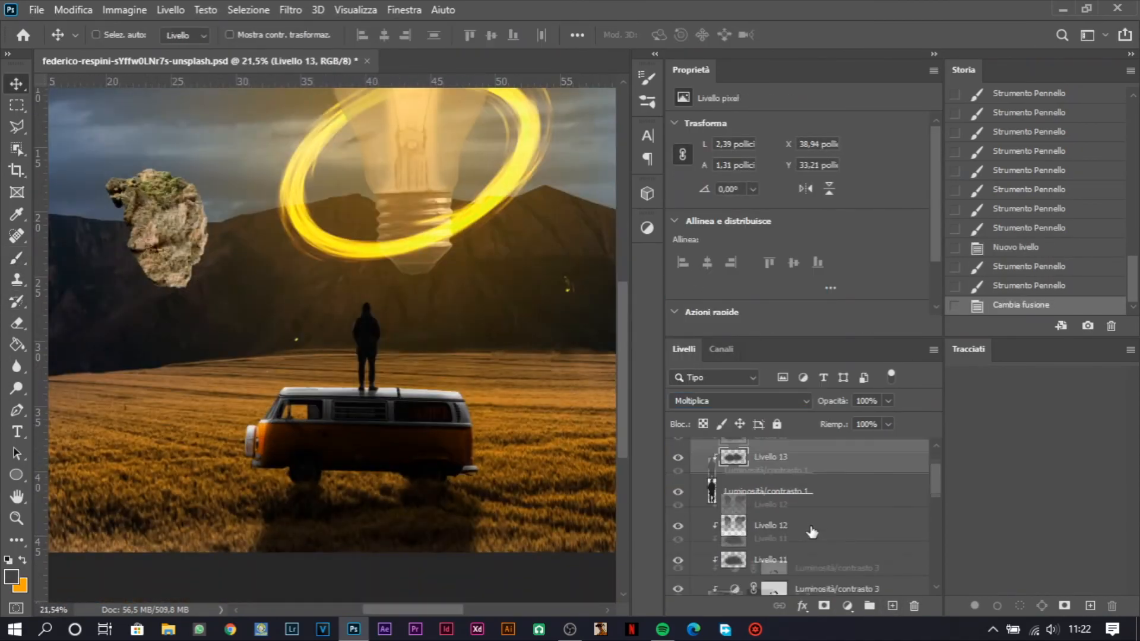
Add a layer clipped directly above Livello 7 and brush orange along the van's roof, front and rear edges
{"action": "scroll", "coordinate": [812, 532], "scroll_direction": "down", "scroll_amount": 3}
{"action": "left_click", "coordinate": [843, 513]}
{"action": "left_click", "coordinate": [892, 605]}
{"action": "left_click", "coordinate": [23, 560]}
{"action": "left_click", "coordinate": [17, 258]}
{"action": "scroll", "coordinate": [305, 389], "scroll_direction": "up", "scroll_amount": 6}
{"action": "left_click_drag", "start_coordinate": [249, 371], "coordinate": [546, 356]}
{"action": "mouse_move", "coordinate": [464, 325]}
{"action": "left_mouse_down"}
{"action": "mouse_move", "coordinate": [180, 285]}
{"action": "mouse_move", "coordinate": [426, 283]}
{"action": "left_mouse_up"}
{"action": "left_click_drag", "start_coordinate": [100, 396], "coordinate": [154, 255]}
{"action": "mouse_move", "coordinate": [152, 261]}
{"action": "left_mouse_down"}
{"action": "mouse_move", "coordinate": [114, 435]}
{"action": "mouse_move", "coordinate": [142, 362]}
{"action": "left_mouse_up"}
{"action": "left_click_drag", "start_coordinate": [493, 226], "coordinate": [178, 242]}
{"action": "mouse_move", "coordinate": [522, 233]}
{"action": "left_mouse_down"}
{"action": "mouse_move", "coordinate": [249, 247]}
{"action": "mouse_move", "coordinate": [505, 311]}
{"action": "left_mouse_up"}
Set Livello 14 to Sovrapponi and brush more orange light over the van's roof, front and side edges
{"action": "left_click", "coordinate": [736, 401]}
{"action": "left_click", "coordinate": [713, 399]}
{"action": "left_click_drag", "start_coordinate": [207, 267], "coordinate": [452, 313]}
{"action": "left_click_drag", "start_coordinate": [529, 313], "coordinate": [143, 249]}
{"action": "left_click_drag", "start_coordinate": [196, 256], "coordinate": [368, 270]}
{"action": "left_click_drag", "start_coordinate": [418, 382], "coordinate": [449, 521]}
{"action": "left_click_drag", "start_coordinate": [89, 392], "coordinate": [357, 379]}
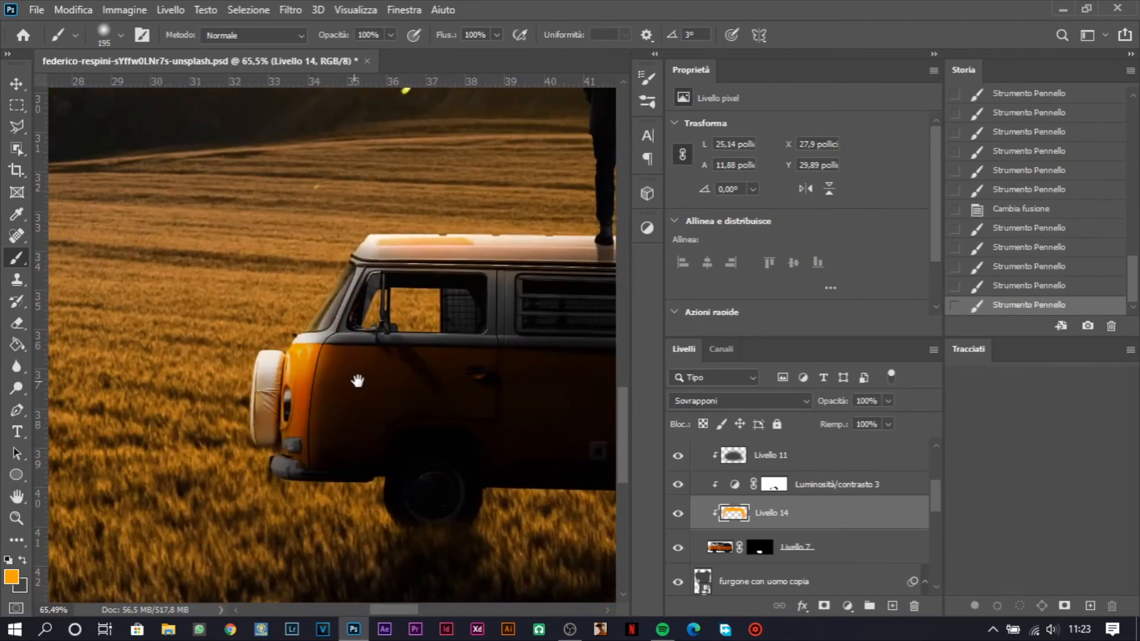
{"action": "left_click_drag", "start_coordinate": [362, 227], "coordinate": [427, 228]}
{"action": "scroll", "coordinate": [480, 267], "scroll_direction": "down", "scroll_amount": 8}
{"action": "scroll", "coordinate": [527, 297], "scroll_direction": "up", "scroll_amount": 5}
Add a clipped layer directly above the man's layer and brush orange rim light along his jacket and legs
{"action": "left_click_drag", "start_coordinate": [529, 298], "coordinate": [356, 457]}
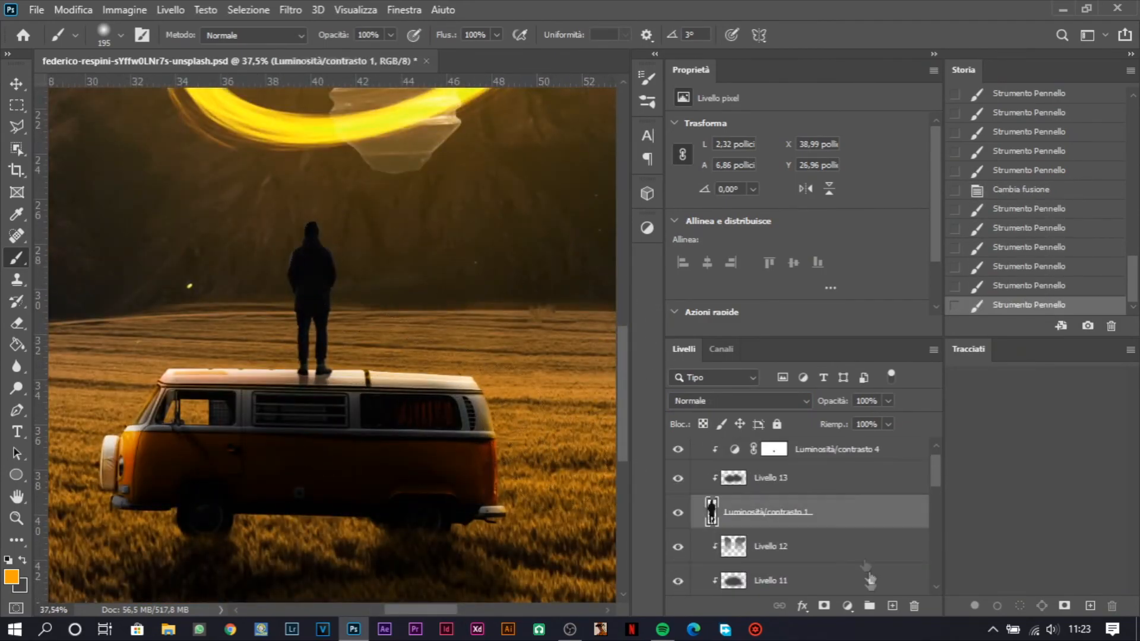
{"action": "scroll", "coordinate": [357, 234], "scroll_direction": "up", "scroll_amount": 8}
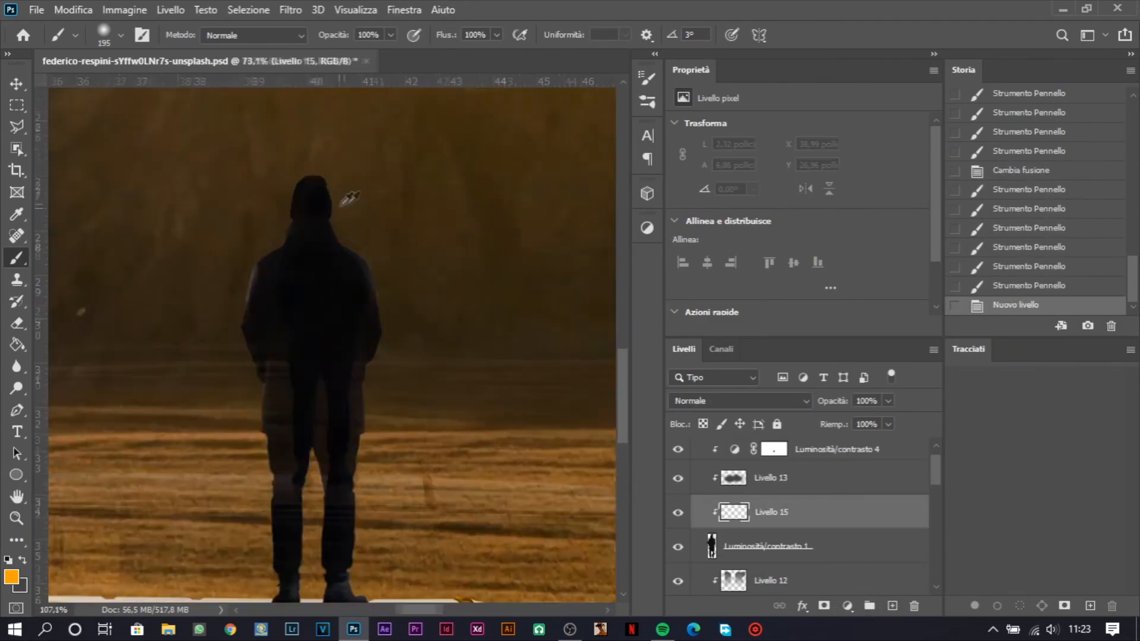
{"action": "left_click_drag", "start_coordinate": [357, 267], "coordinate": [362, 312]}
{"action": "left_click_drag", "start_coordinate": [490, 534], "coordinate": [469, 419]}
{"action": "mouse_move", "coordinate": [463, 332]}
{"action": "left_mouse_down"}
{"action": "mouse_move", "coordinate": [483, 430]}
{"action": "mouse_move", "coordinate": [442, 344]}
{"action": "left_mouse_up"}
{"action": "mouse_move", "coordinate": [404, 380]}
{"action": "left_mouse_down"}
{"action": "mouse_move", "coordinate": [374, 475]}
{"action": "mouse_move", "coordinate": [389, 291]}
{"action": "left_mouse_up"}
{"action": "left_click_drag", "start_coordinate": [356, 285], "coordinate": [338, 412]}
{"action": "left_click_drag", "start_coordinate": [172, 238], "coordinate": [303, 359]}
{"action": "left_click_drag", "start_coordinate": [365, 392], "coordinate": [366, 423]}
{"action": "key", "text": "ctrl+z"}
{"action": "scroll", "coordinate": [344, 522], "scroll_direction": "up", "scroll_amount": 5}
{"action": "left_click_drag", "start_coordinate": [356, 511], "coordinate": [356, 380]}
{"action": "left_click_drag", "start_coordinate": [365, 484], "coordinate": [362, 371]}
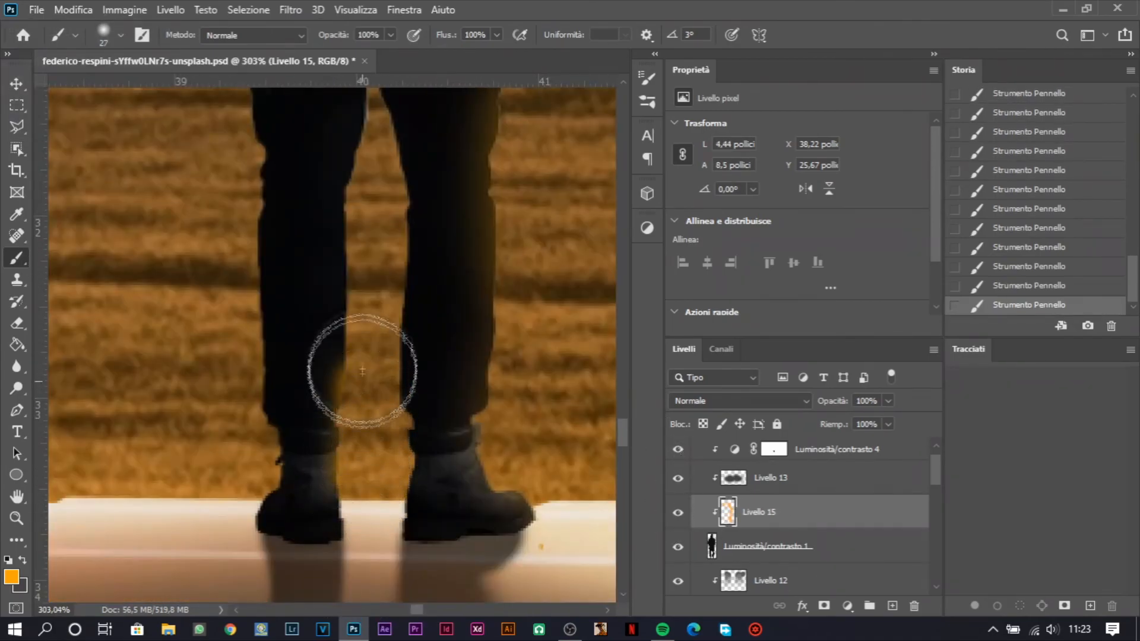
Set Livello 15 to Sovrapponi and brush more orange rim light along the man's shoulders and jacket edges
{"action": "left_click", "coordinate": [712, 402]}
{"action": "left_click", "coordinate": [313, 339]}
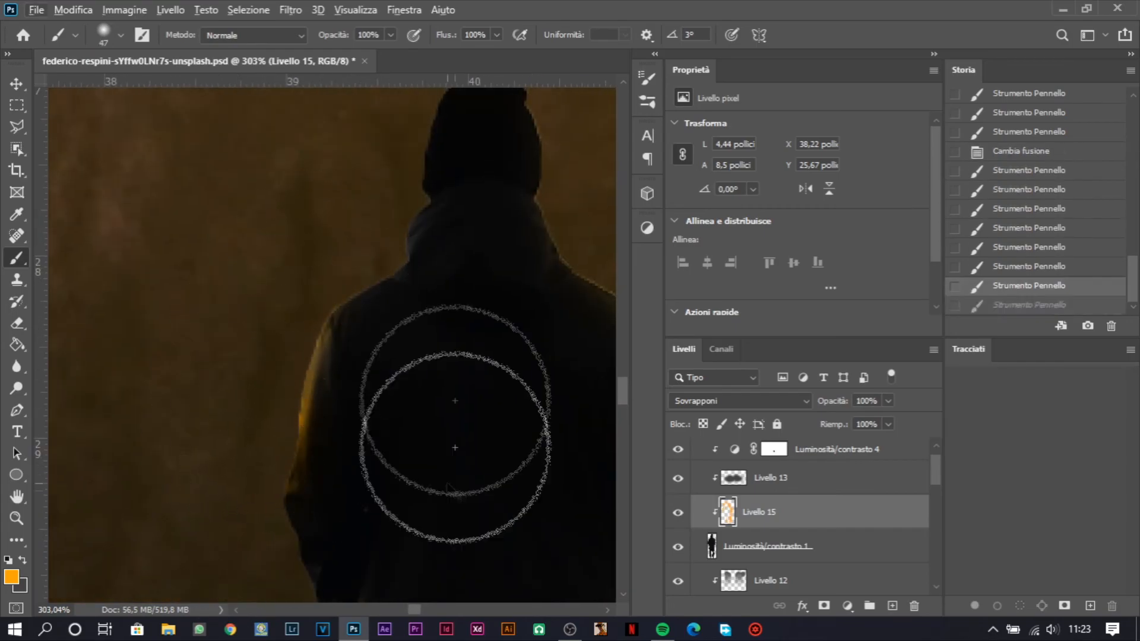
{"action": "scroll", "coordinate": [455, 448], "scroll_direction": "down", "scroll_amount": 4}
{"action": "left_click_drag", "start_coordinate": [382, 382], "coordinate": [426, 402]}
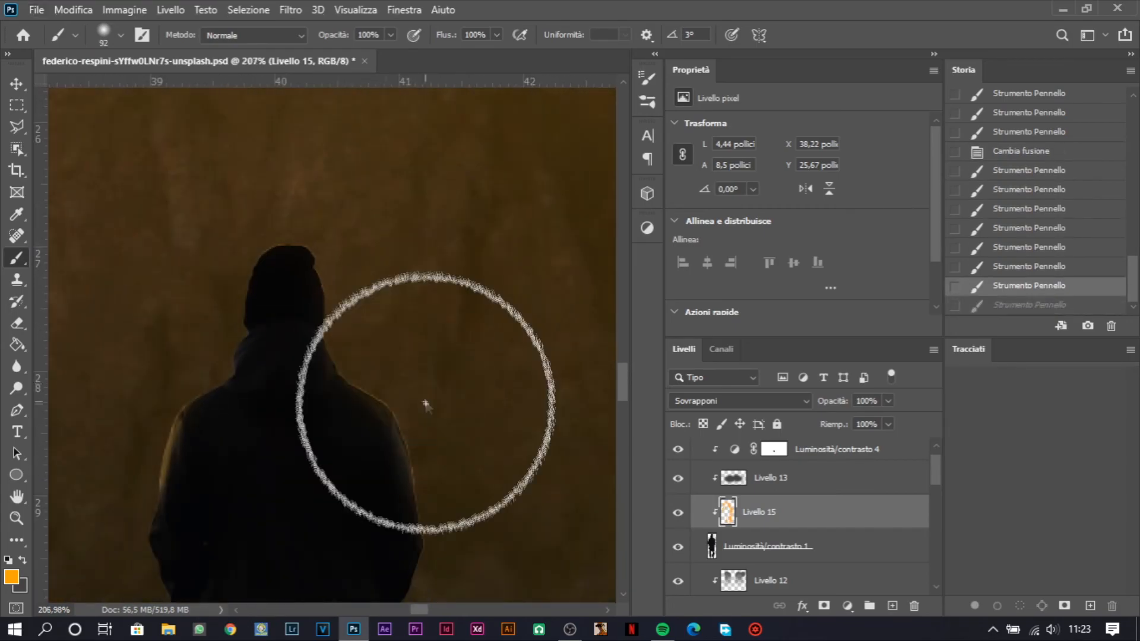
{"action": "left_click", "coordinate": [416, 402]}
{"action": "scroll", "coordinate": [426, 392], "scroll_direction": "down", "scroll_amount": 20}
{"action": "scroll", "coordinate": [333, 345], "scroll_direction": "up", "scroll_amount": 3}
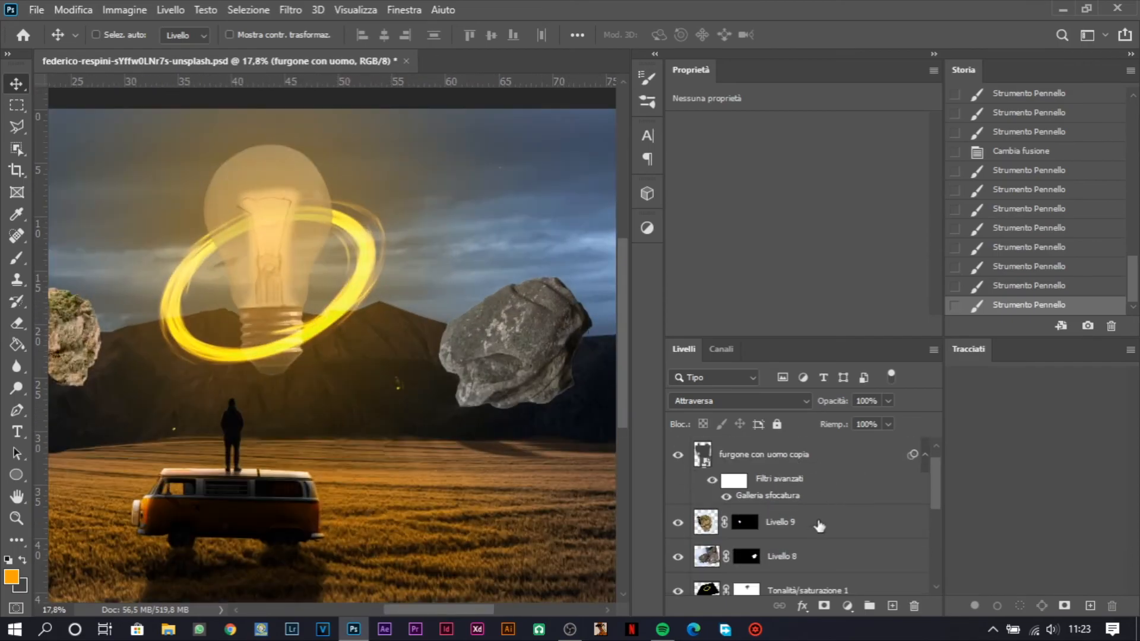
Group the two rock layers, Livello 9 and Livello 8, into a group named massi
{"action": "left_click", "coordinate": [820, 523]}
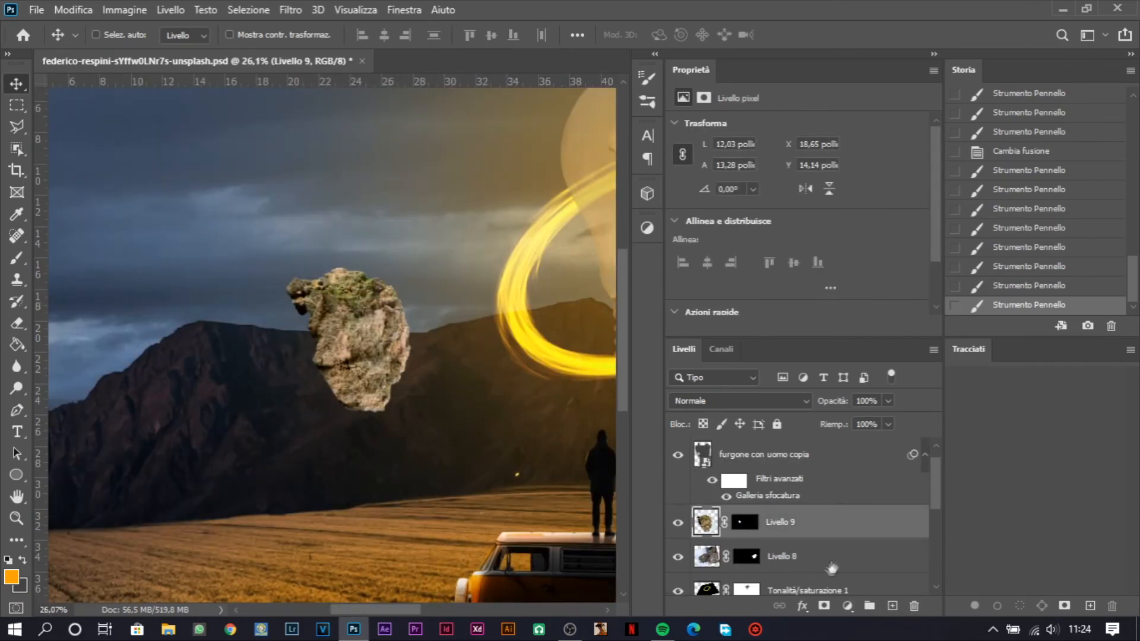
{"action": "left_click", "coordinate": [831, 569], "text": "shift"}
{"action": "key", "text": "ctrl+g"}
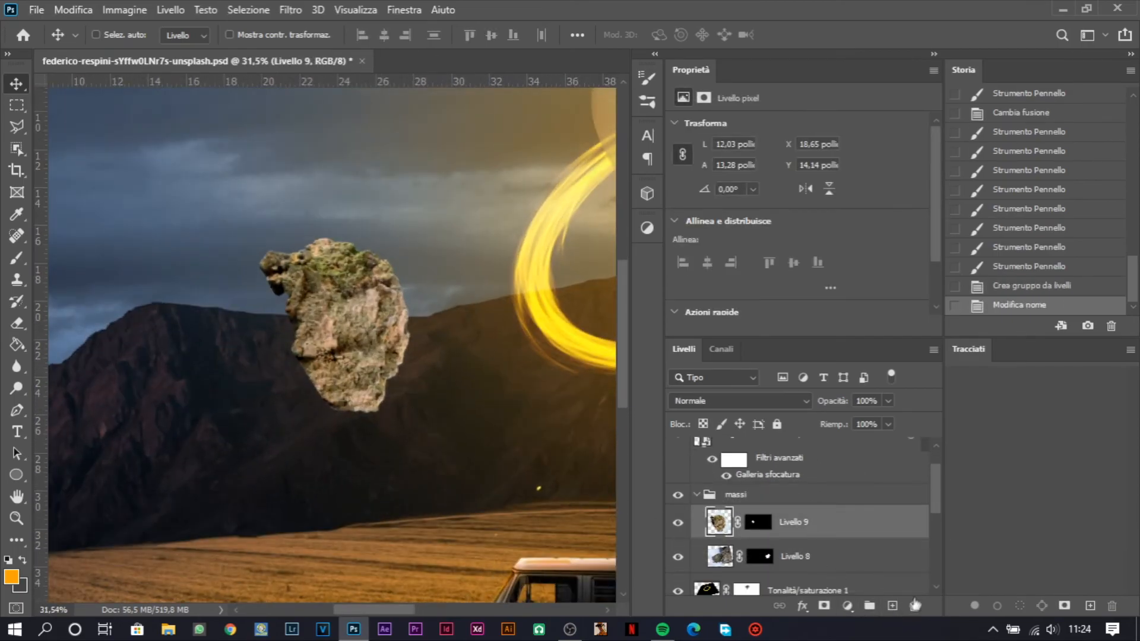
Add a Luminosità/contrasto adjustment clipped to Livello 9, with brightness -146 and contrast 28
{"action": "right_click", "coordinate": [784, 526]}
{"action": "key", "text": "Escape"}
{"action": "key", "text": "ctrl+z"}
{"action": "key", "text": "ctrl+z"}
{"action": "left_click", "coordinate": [647, 228]}
{"action": "left_click", "coordinate": [364, 258]}
{"action": "left_click_drag", "start_coordinate": [797, 173], "coordinate": [681, 176]}
{"action": "left_click", "coordinate": [816, 326]}
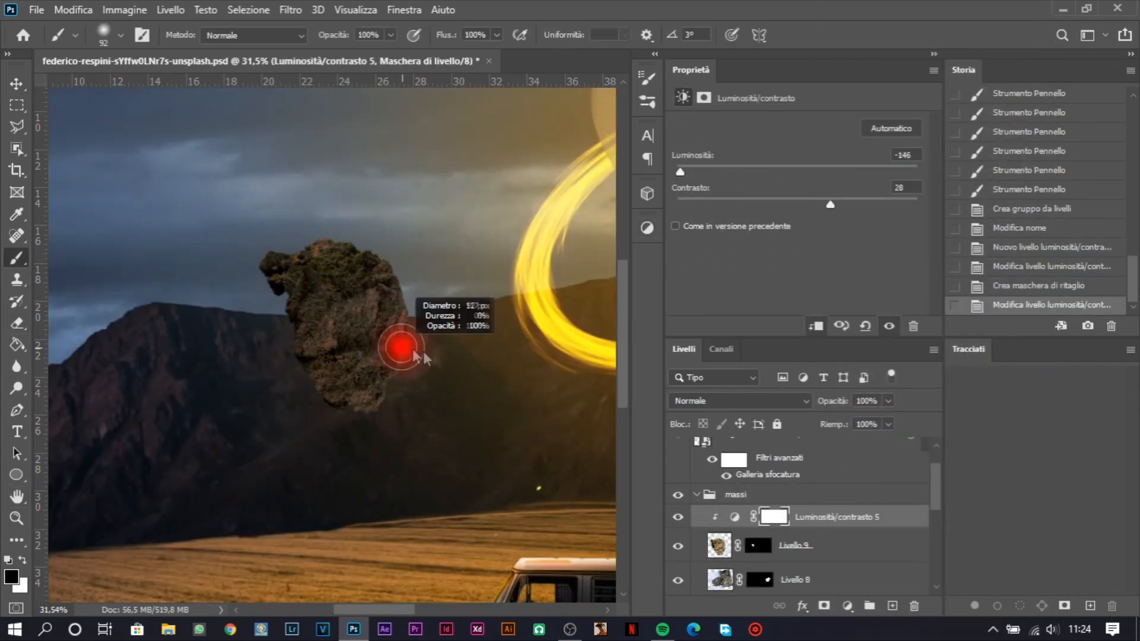
Add a clipped layer above Luminosità/contrasto 5, brush dark grey along the rock's side facing away from the bulb, and set it to Moltiplica
{"action": "left_click", "coordinate": [893, 606]}
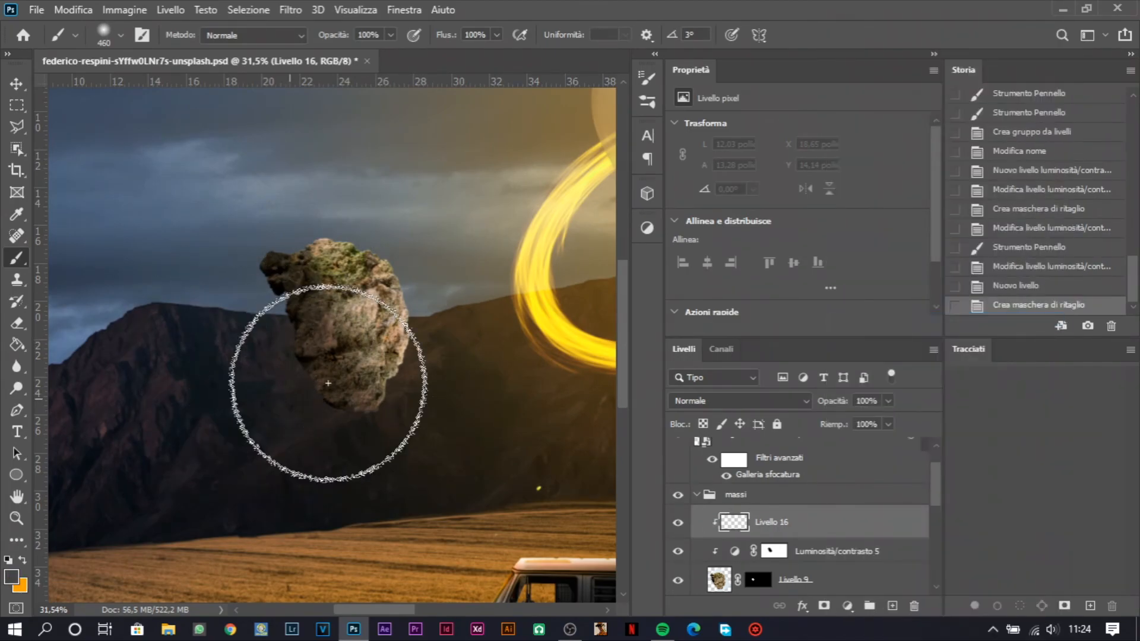
{"action": "scroll", "coordinate": [327, 383], "scroll_direction": "up", "scroll_amount": 3}
{"action": "key", "text": "bracketleft"}
{"action": "key", "text": "bracketleft"}
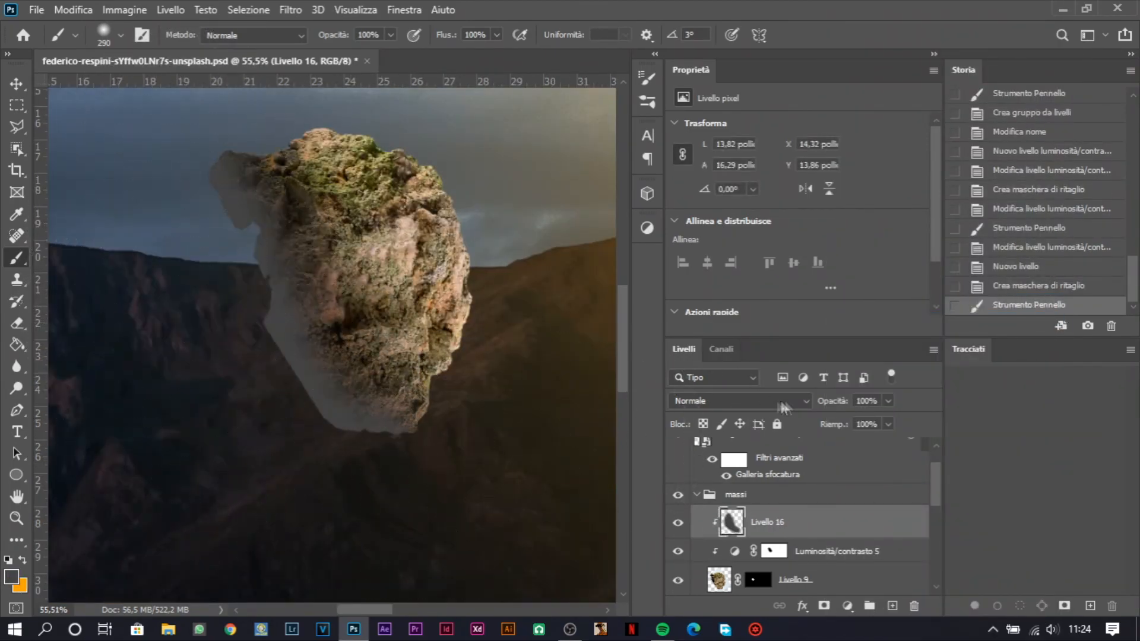
{"action": "left_click", "coordinate": [773, 403]}
{"action": "left_click", "coordinate": [711, 265]}
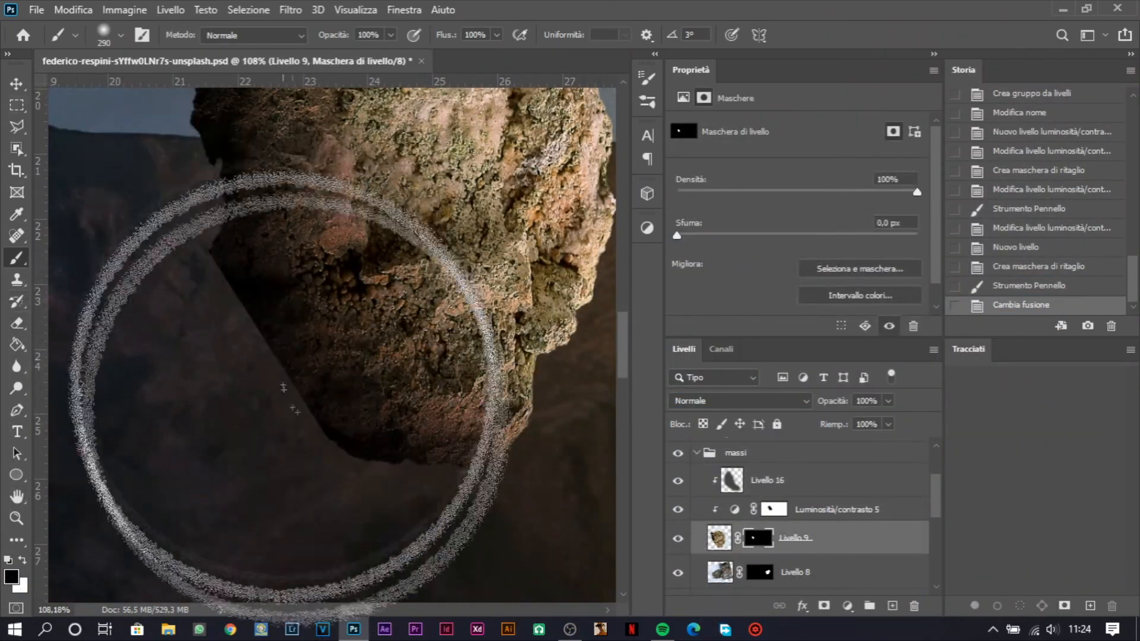
Paint black on Livello 9's mask with a smaller brush to hide the leftover edge on the rock's shaded side
{"action": "key", "text": "bracketleft"}
{"action": "key", "text": "bracketleft"}
{"action": "key", "text": "bracketleft"}
{"action": "key", "text": "bracketleft"}
{"action": "mouse_move", "coordinate": [283, 387]}
{"action": "left_mouse_down"}
{"action": "mouse_move", "coordinate": [355, 485]}
{"action": "mouse_move", "coordinate": [281, 380]}
{"action": "mouse_move", "coordinate": [220, 337]}
{"action": "mouse_move", "coordinate": [191, 356]}
{"action": "left_mouse_up"}
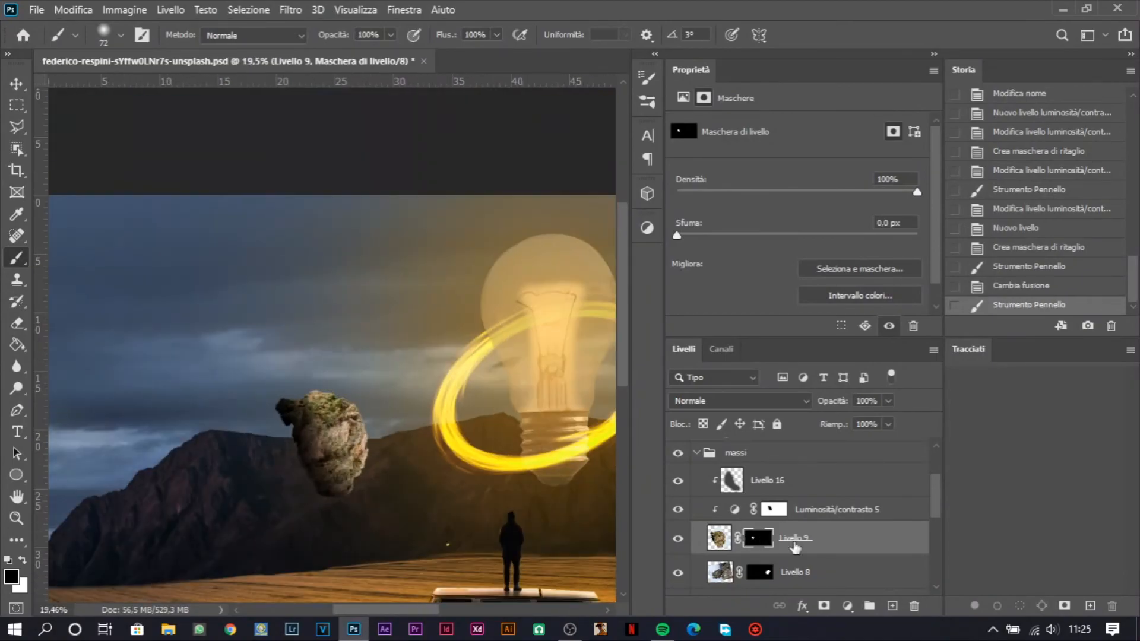
Try orange light on the mossy rock with a clipped layer set to Sovrapponi, and delete that layer
{"action": "key", "text": "ctrl+shift+alt+n"}
{"action": "key", "text": "ctrl+alt+g"}
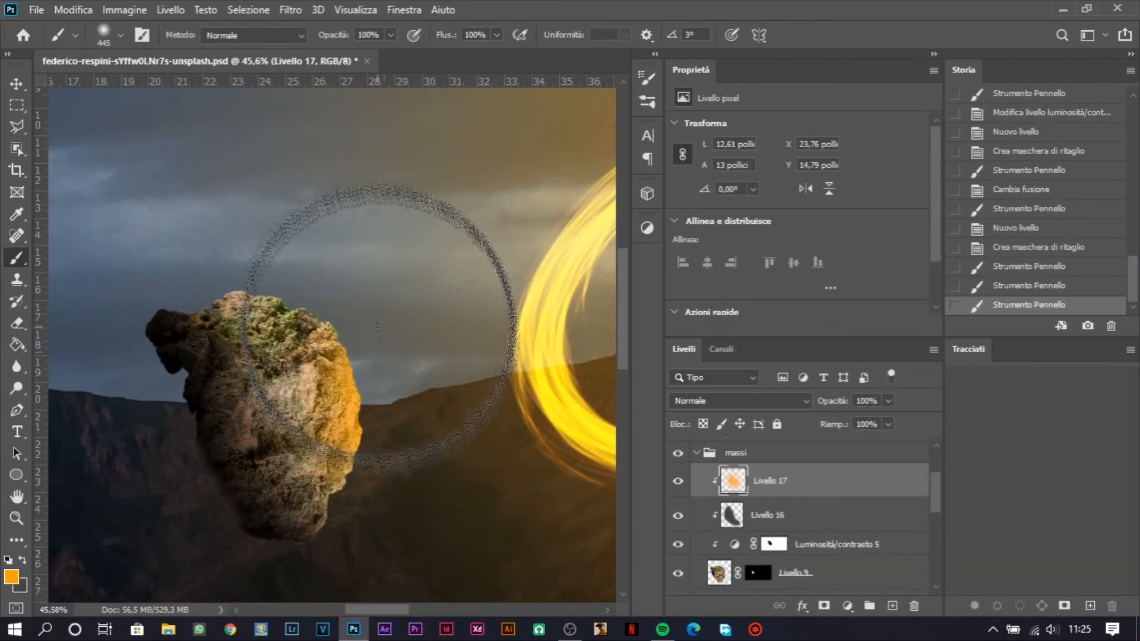
{"action": "left_click", "coordinate": [739, 401]}
{"action": "left_click", "coordinate": [717, 402]}
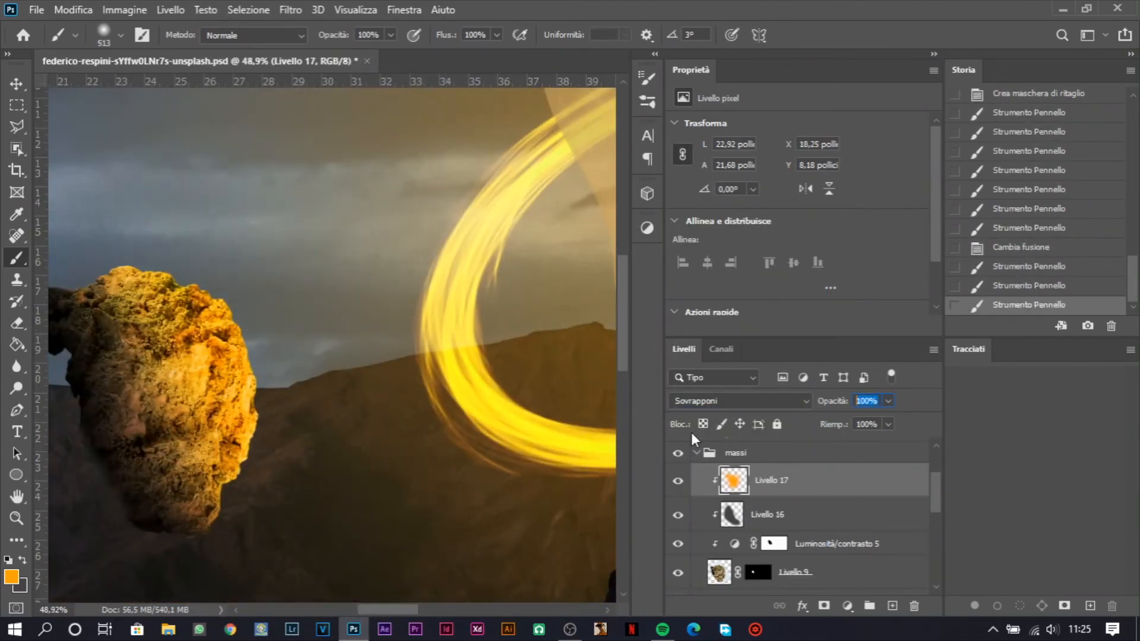
{"action": "key", "text": "Return"}
{"action": "key", "text": "Delete"}
Add a clipped layer above Livello 16, brush orange along the rock's side facing the bulb, and set it to Sovrapponi
{"action": "key", "text": "ctrl+shift+alt+n"}
{"action": "key", "text": "ctrl+alt+g"}
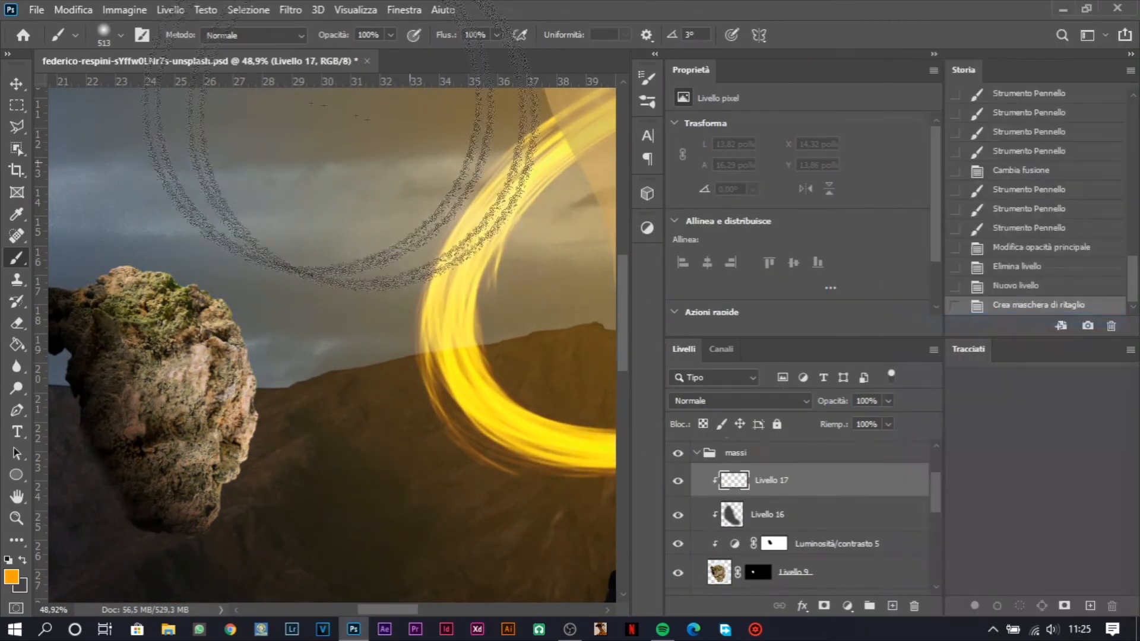
{"action": "left_click", "coordinate": [179, 276]}
{"action": "left_click", "coordinate": [225, 344]}
{"action": "left_click", "coordinate": [277, 419]}
{"action": "left_click", "coordinate": [262, 431]}
{"action": "left_click", "coordinate": [238, 445]}
{"action": "left_click", "coordinate": [209, 439]}
{"action": "left_click", "coordinate": [208, 460]}
{"action": "left_click", "coordinate": [730, 401]}
{"action": "left_click", "coordinate": [707, 406]}
Add another layer above Livello 17 and clip it to the mossy rock
{"action": "left_click", "coordinate": [892, 606]}
{"action": "right_click", "coordinate": [884, 480]}
{"action": "left_click", "coordinate": [964, 324]}
{"action": "scroll", "coordinate": [300, 467], "scroll_direction": "down", "scroll_amount": 3}
{"action": "scroll", "coordinate": [300, 467], "scroll_direction": "up", "scroll_amount": 3}
{"action": "scroll", "coordinate": [256, 339], "scroll_direction": "down", "scroll_amount": 3}
{"action": "scroll", "coordinate": [249, 332], "scroll_direction": "up", "scroll_amount": 3}
Brush pale peach highlights at 46% opacity on the rock's lit side on Livello 18, and set the layer to Scolora
{"action": "left_click", "coordinate": [11, 577]}
{"action": "left_click", "coordinate": [942, 231]}
{"action": "left_click", "coordinate": [8, 560]}
{"action": "left_click", "coordinate": [11, 577]}
{"action": "left_click", "coordinate": [790, 427]}
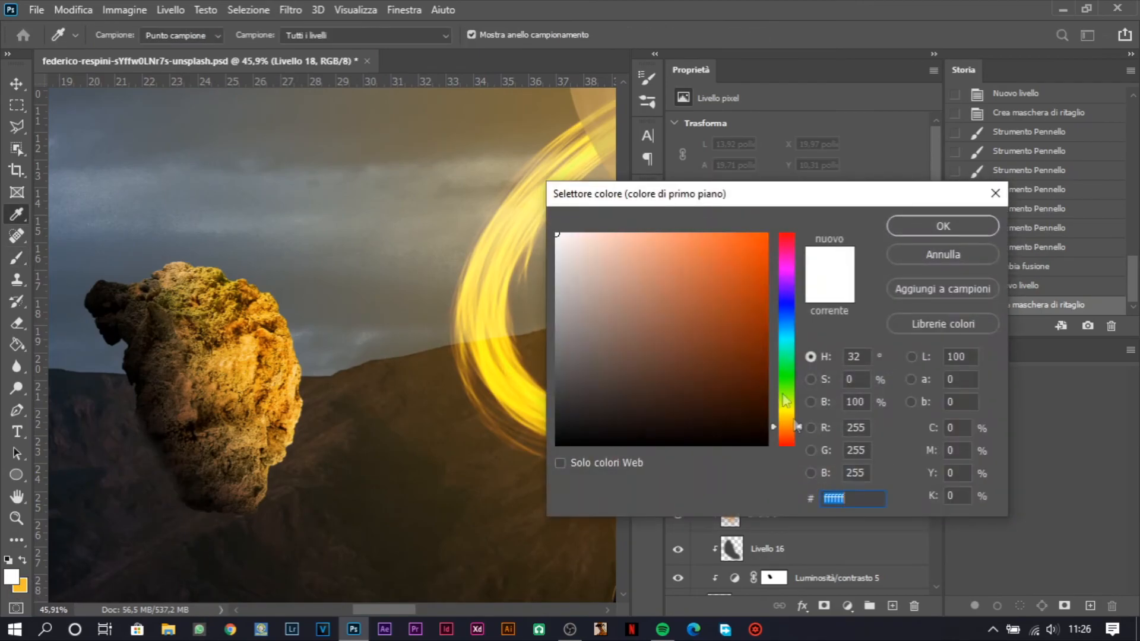
{"action": "left_click", "coordinate": [714, 256]}
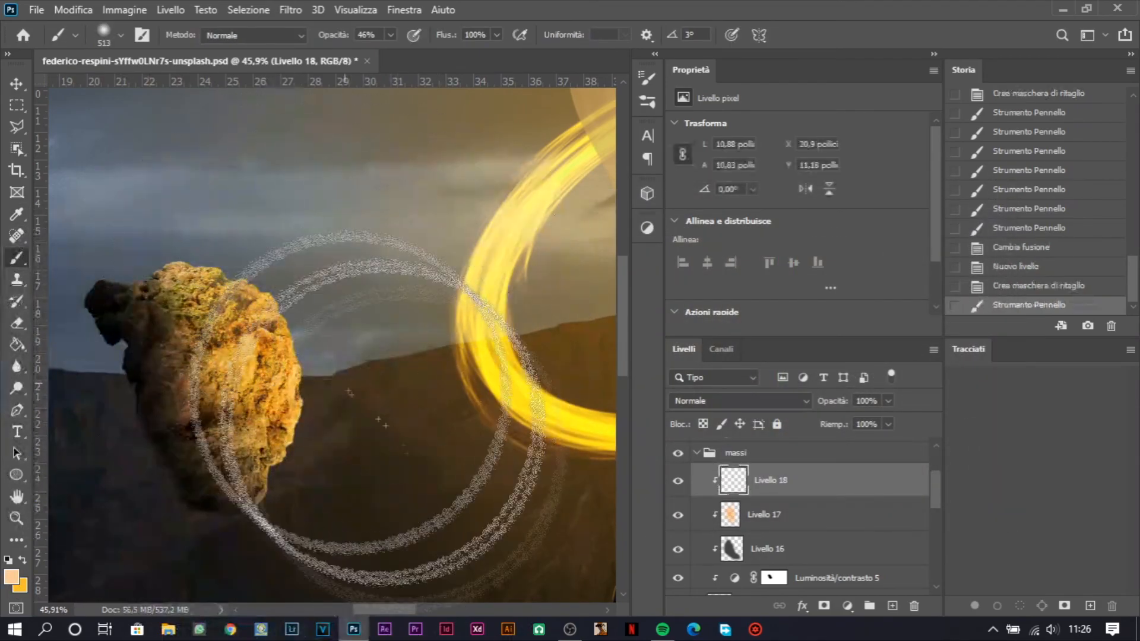
{"action": "left_click", "coordinate": [739, 401]}
{"action": "left_click", "coordinate": [739, 339]}
{"action": "key", "text": "ctrl+0"}
Add three layers directly above Livello 8 and clip them to the grey rock
{"action": "left_click", "coordinate": [766, 453]}
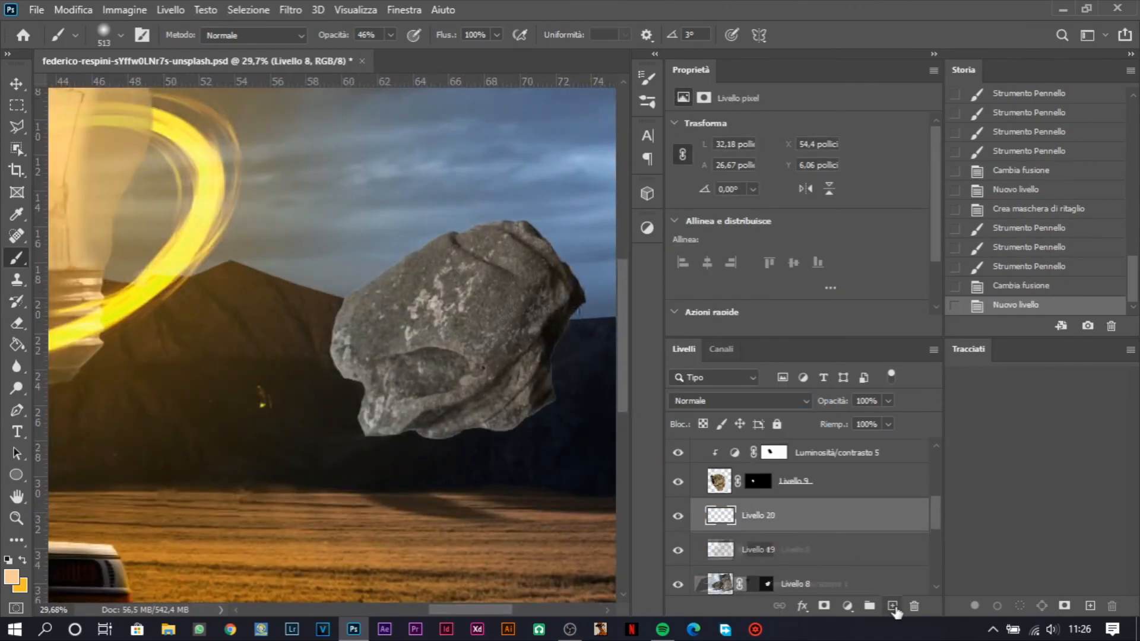
{"action": "right_click", "coordinate": [791, 505]}
{"action": "key", "text": "Escape"}
{"action": "right_click", "coordinate": [903, 515]}
{"action": "left_click", "coordinate": [831, 338]}
{"action": "right_click", "coordinate": [791, 582]}
{"action": "left_click", "coordinate": [843, 338]}
{"action": "scroll", "coordinate": [806, 562], "scroll_direction": "down", "scroll_amount": 1}
Add a clipped Luminosità/contrasto adjustment above Livello 8 with strongly lowered brightness and raised contrast, and mask it off the rock's lit side
{"action": "left_click", "coordinate": [813, 570]}
{"action": "left_click", "coordinate": [647, 228]}
{"action": "left_click", "coordinate": [366, 258]}
{"action": "left_click", "coordinate": [600, 222]}
{"action": "left_click_drag", "start_coordinate": [797, 171], "coordinate": [677, 172]}
{"action": "left_click_drag", "start_coordinate": [796, 204], "coordinate": [842, 204]}
{"action": "mouse_move", "coordinate": [289, 419]}
{"action": "left_mouse_down"}
{"action": "mouse_move", "coordinate": [534, 122]}
{"action": "mouse_move", "coordinate": [291, 360]}
{"action": "left_mouse_up"}
{"action": "left_click_drag", "start_coordinate": [297, 380], "coordinate": [362, 546]}
Brush yellow-orange light at 57% opacity on the grey rock's bulb-facing side on Livello 19, and set the layer to Sovrapponi
{"action": "left_click", "coordinate": [819, 537]}
{"action": "left_click_drag", "start_coordinate": [335, 36], "coordinate": [310, 54]}
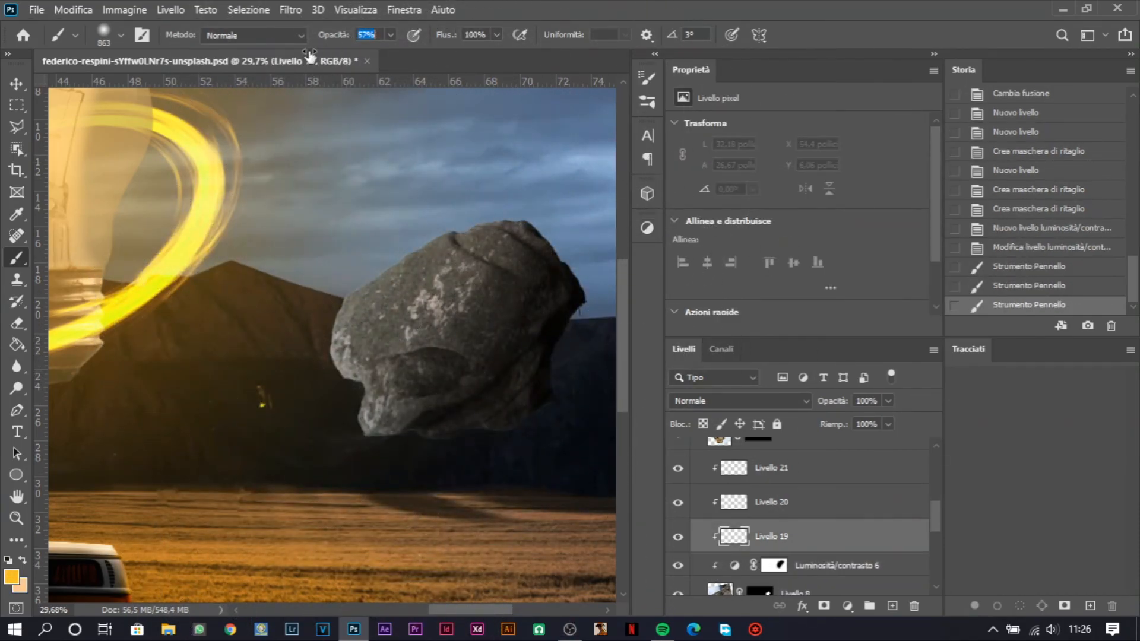
{"action": "left_click_drag", "start_coordinate": [306, 309], "coordinate": [368, 220]}
{"action": "left_click_drag", "start_coordinate": [321, 366], "coordinate": [380, 238]}
{"action": "left_click_drag", "start_coordinate": [391, 249], "coordinate": [333, 356]}
{"action": "left_click_drag", "start_coordinate": [356, 380], "coordinate": [420, 297]}
{"action": "left_click", "coordinate": [739, 401]}
{"action": "left_click", "coordinate": [707, 407]}
{"action": "key", "text": "x"}
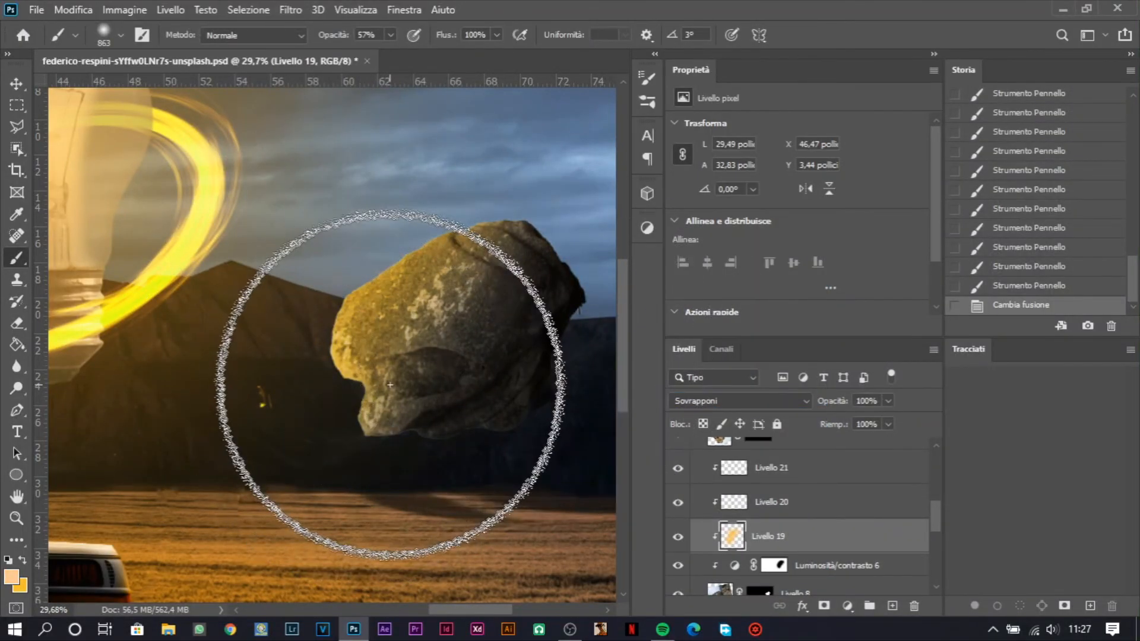
Try peach highlights over the grey rock on Livello 19, and undo those brush strokes
{"action": "left_click", "coordinate": [739, 401]}
{"action": "left_click", "coordinate": [739, 402]}
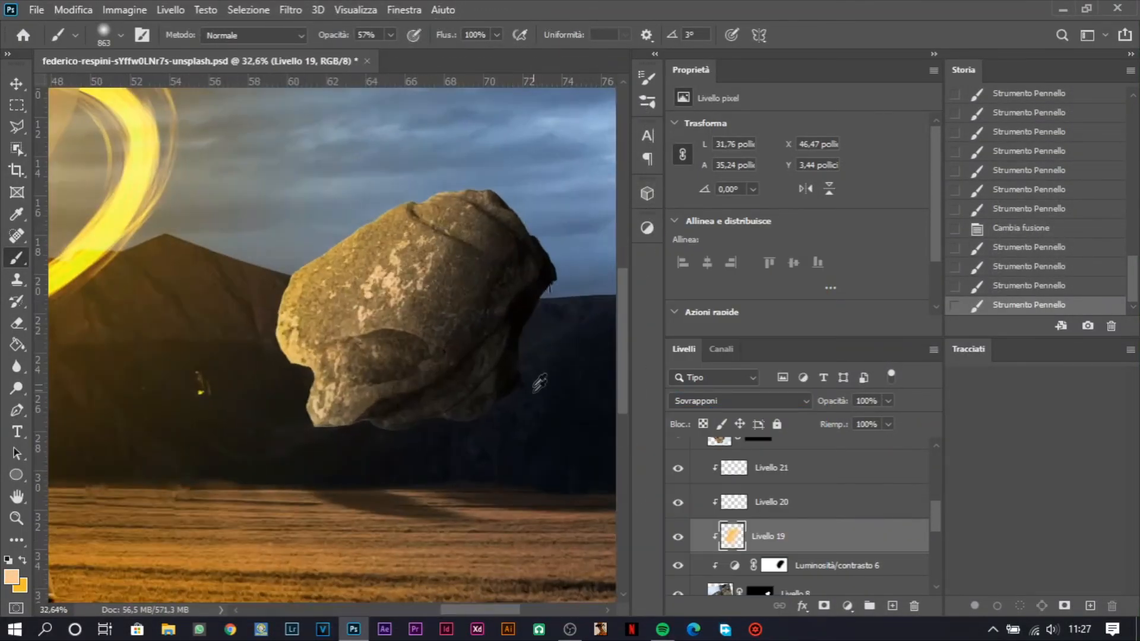
{"action": "left_click", "coordinate": [1021, 228]}
Brush peach highlights along the grey rock's lit edge on Livello 20, and set the layer to Sovrapponi
{"action": "left_click", "coordinate": [778, 502]}
{"action": "left_click_drag", "start_coordinate": [333, 380], "coordinate": [381, 335]}
{"action": "mouse_move", "coordinate": [381, 333]}
{"action": "left_mouse_down"}
{"action": "mouse_move", "coordinate": [461, 159]}
{"action": "mouse_move", "coordinate": [469, 172]}
{"action": "left_mouse_up"}
{"action": "left_click", "coordinate": [739, 401]}
{"action": "left_click", "coordinate": [718, 400]}
Brush dark grey (#363636) over the grey rock's shaded side on Livello 21, and set the layer to Moltiplica
{"action": "left_click", "coordinate": [793, 469]}
{"action": "left_click", "coordinate": [11, 577]}
{"action": "left_click", "coordinate": [556, 402]}
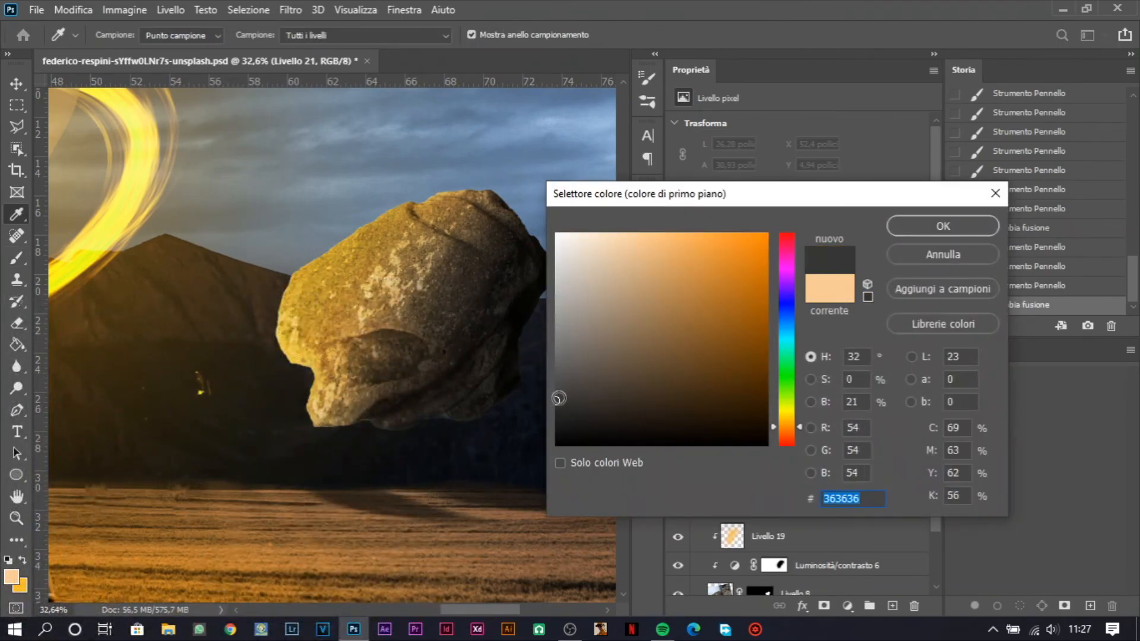
{"action": "left_click", "coordinate": [943, 227]}
{"action": "left_click_drag", "start_coordinate": [496, 477], "coordinate": [313, 457]}
{"action": "left_click_drag", "start_coordinate": [159, 526], "coordinate": [261, 331]}
{"action": "mouse_move", "coordinate": [259, 292]}
{"action": "left_mouse_down"}
{"action": "mouse_move", "coordinate": [127, 504]}
{"action": "mouse_move", "coordinate": [393, 296]}
{"action": "left_mouse_up"}
{"action": "left_click", "coordinate": [772, 401]}
{"action": "left_click", "coordinate": [682, 266]}
Add a Luminosità/contrasto adjustment directly above Curve 1 to darken the sky, with brightness -89 and contrast 26
{"action": "scroll", "coordinate": [356, 333], "scroll_direction": "down", "scroll_amount": 8}
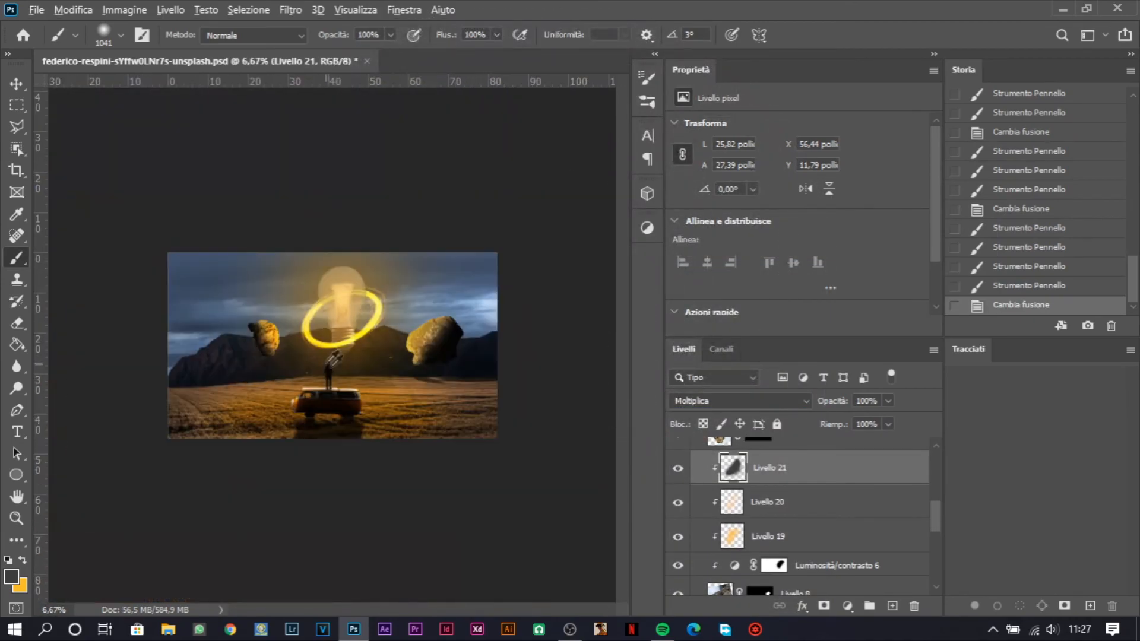
{"action": "scroll", "coordinate": [332, 345], "scroll_direction": "up", "scroll_amount": 2}
{"action": "left_click", "coordinate": [16, 84]}
{"action": "scroll", "coordinate": [333, 344], "scroll_direction": "up", "scroll_amount": 1}
{"action": "scroll", "coordinate": [818, 515], "scroll_direction": "down", "scroll_amount": 8}
{"action": "left_click", "coordinate": [827, 516]}
{"action": "left_click", "coordinate": [647, 228]}
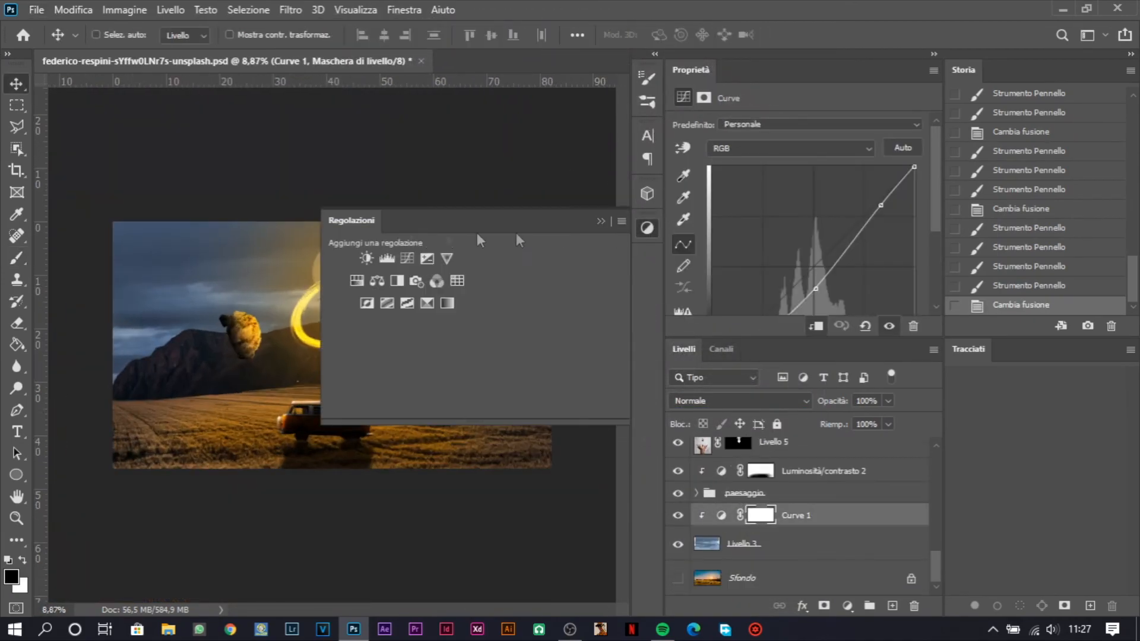
{"action": "left_click", "coordinate": [367, 258]}
{"action": "left_click_drag", "start_coordinate": [797, 172], "coordinate": [659, 181]}
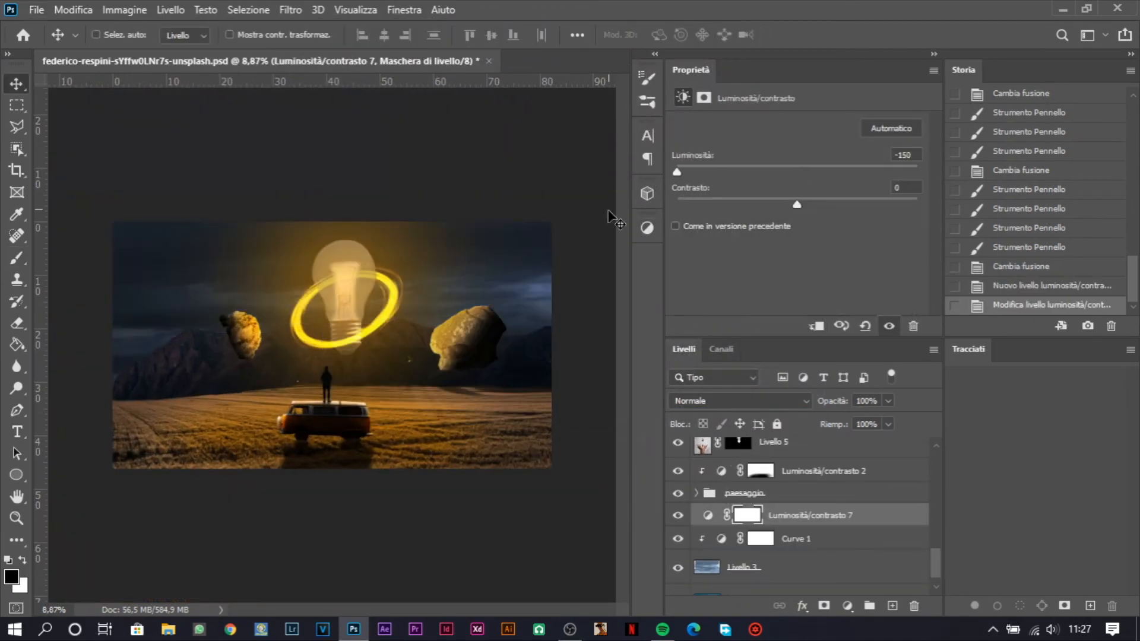
{"action": "left_click", "coordinate": [725, 168]}
{"action": "scroll", "coordinate": [384, 261], "scroll_direction": "down", "scroll_amount": 3}
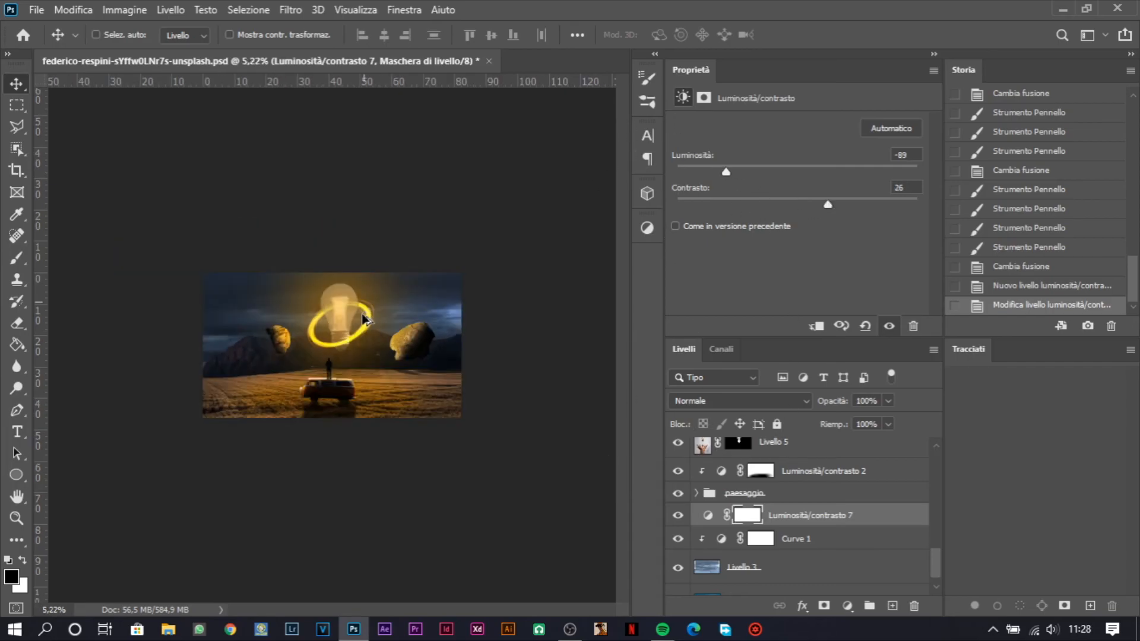
{"action": "scroll", "coordinate": [365, 315], "scroll_direction": "up", "scroll_amount": 4}
{"action": "scroll", "coordinate": [778, 535], "scroll_direction": "up", "scroll_amount": 1}
Add a clipped layer directly above Luminosità/contrasto 2 and make yellow-orange the painting colour
{"action": "left_click", "coordinate": [808, 515]}
{"action": "left_click", "coordinate": [838, 493]}
{"action": "left_click", "coordinate": [892, 606]}
{"action": "right_click", "coordinate": [815, 502]}
{"action": "left_click", "coordinate": [862, 321]}
{"action": "key", "text": "x"}
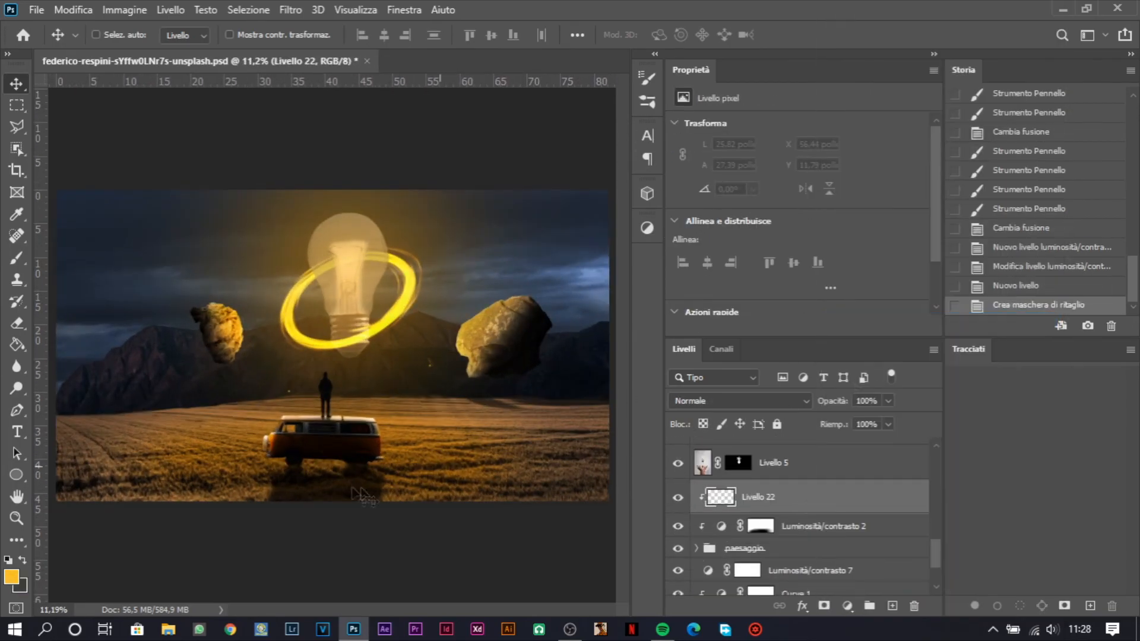
Brush yellow-orange light across the wheat field around the van on Livello 22, using a large flattened brush tip
{"action": "left_click_drag", "start_coordinate": [152, 520], "coordinate": [132, 525]}
{"action": "left_click", "coordinate": [170, 525]}
{"action": "left_click", "coordinate": [350, 453]}
{"action": "left_click", "coordinate": [336, 456]}
{"action": "left_click", "coordinate": [271, 469]}
{"action": "left_click", "coordinate": [266, 470]}
{"action": "left_click", "coordinate": [647, 77]}
{"action": "left_click_drag", "start_coordinate": [603, 217], "coordinate": [585, 215]}
{"action": "left_click", "coordinate": [601, 71]}
{"action": "left_click", "coordinate": [483, 460]}
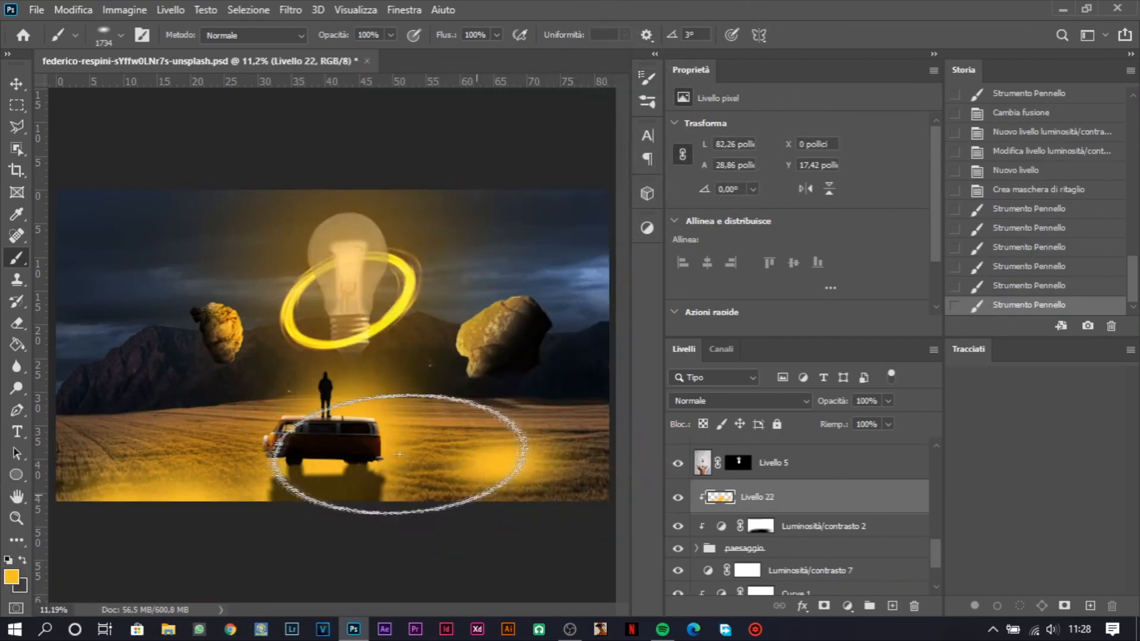
{"action": "right_click", "coordinate": [384, 461], "text": "alt"}
{"action": "left_click", "coordinate": [500, 455]}
{"action": "left_click", "coordinate": [223, 462]}
{"action": "left_click", "coordinate": [493, 487]}
{"action": "left_click", "coordinate": [520, 470]}
Set Livello 22 to Sovrapponi at 50% opacity, and blend it out over the darkest tones of the underlying layer
{"action": "left_click", "coordinate": [722, 400]}
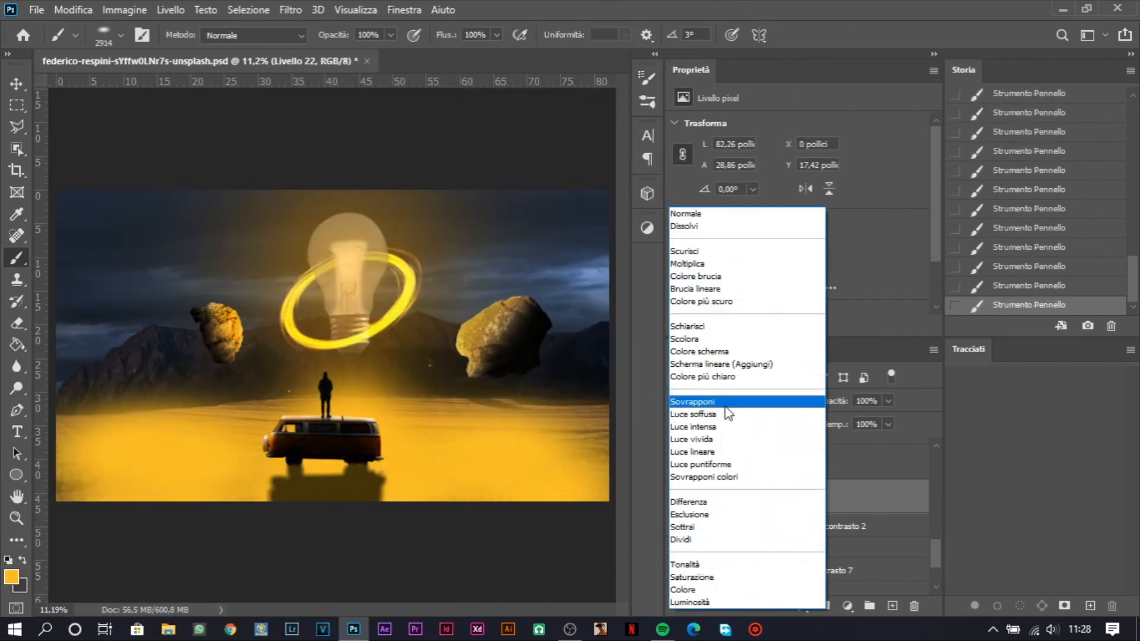
{"action": "left_click", "coordinate": [724, 400]}
{"action": "type", "text": "50"}
{"action": "key", "text": "Return"}
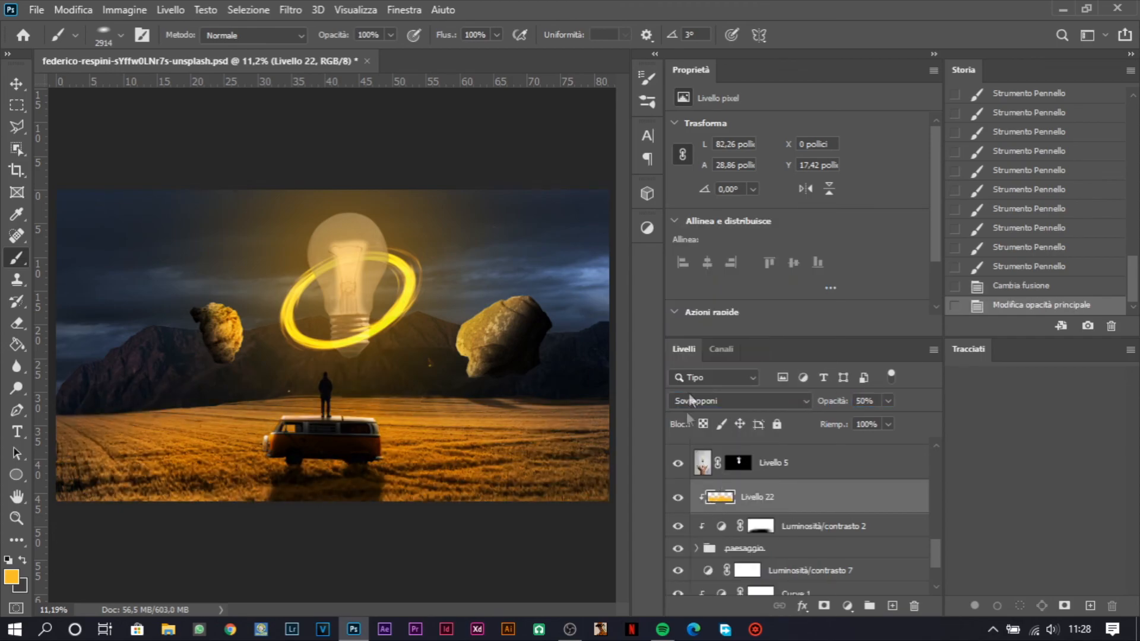
{"action": "double_click", "coordinate": [914, 504]}
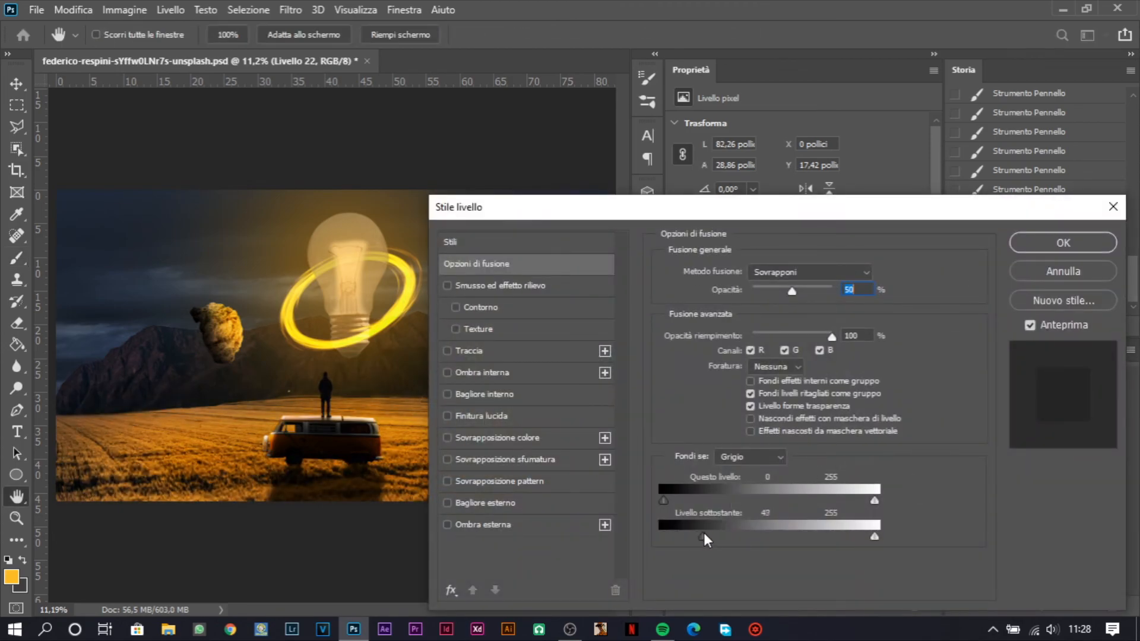
{"action": "key", "text": "Return"}
Paint white at 50% brush opacity over the field on the mask of Vividezza 1 inside the paesaggio group
{"action": "left_click", "coordinate": [697, 551]}
{"action": "left_click", "coordinate": [697, 549]}
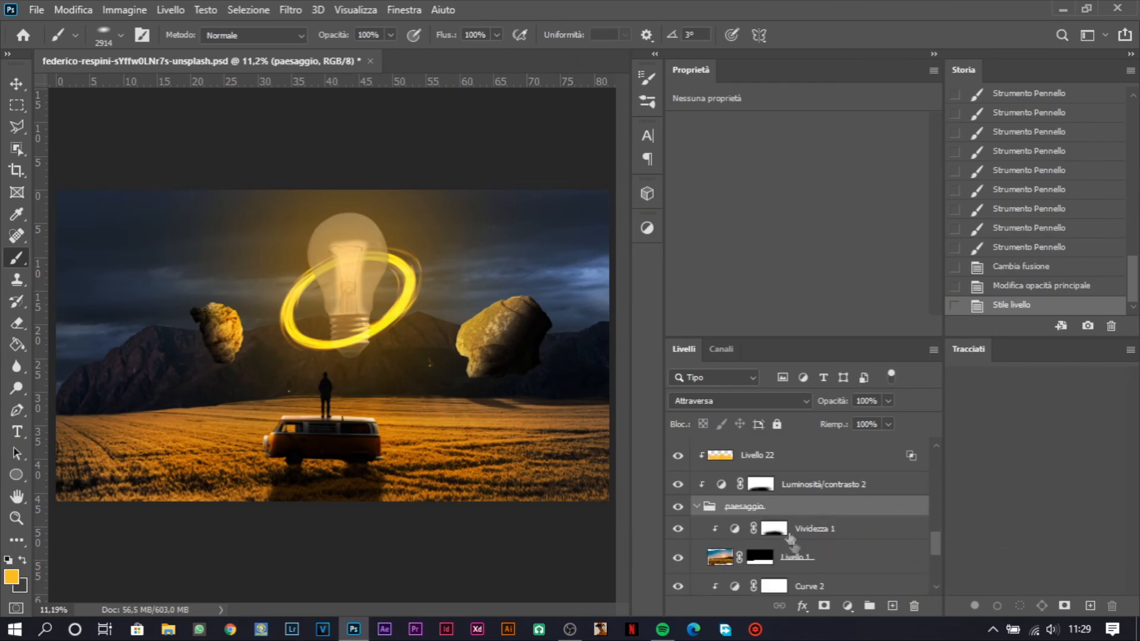
{"action": "left_click", "coordinate": [781, 531]}
{"action": "type", "text": "50"}
{"action": "key", "text": "Return"}
{"action": "left_click_drag", "start_coordinate": [310, 291], "coordinate": [355, 334]}
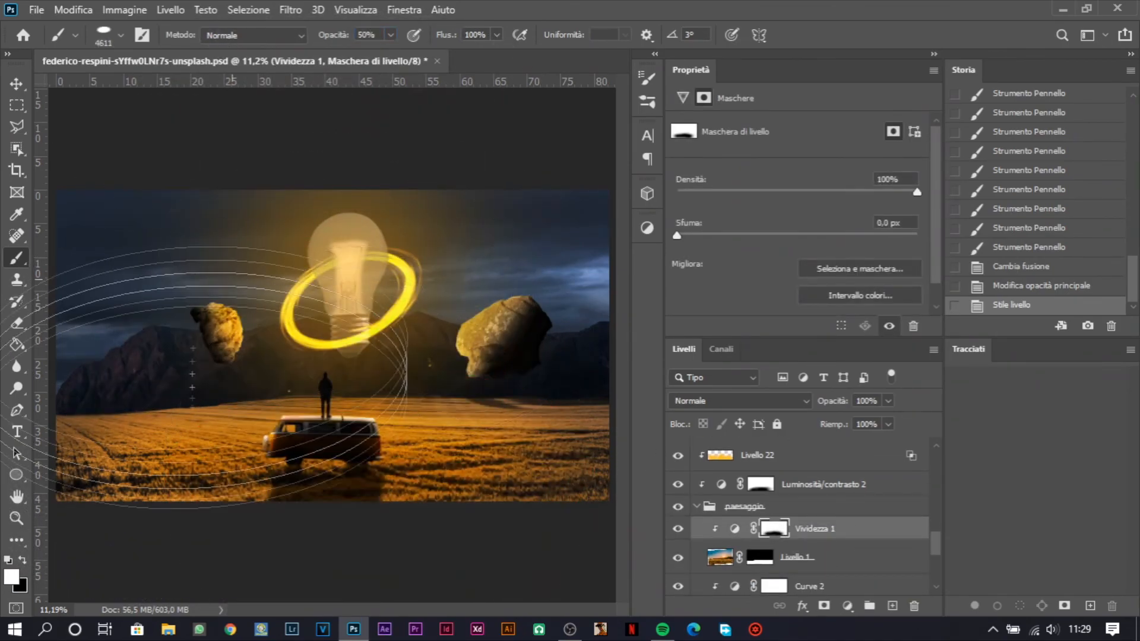
{"action": "left_click", "coordinate": [322, 431]}
{"action": "left_click_drag", "start_coordinate": [361, 380], "coordinate": [312, 375]}
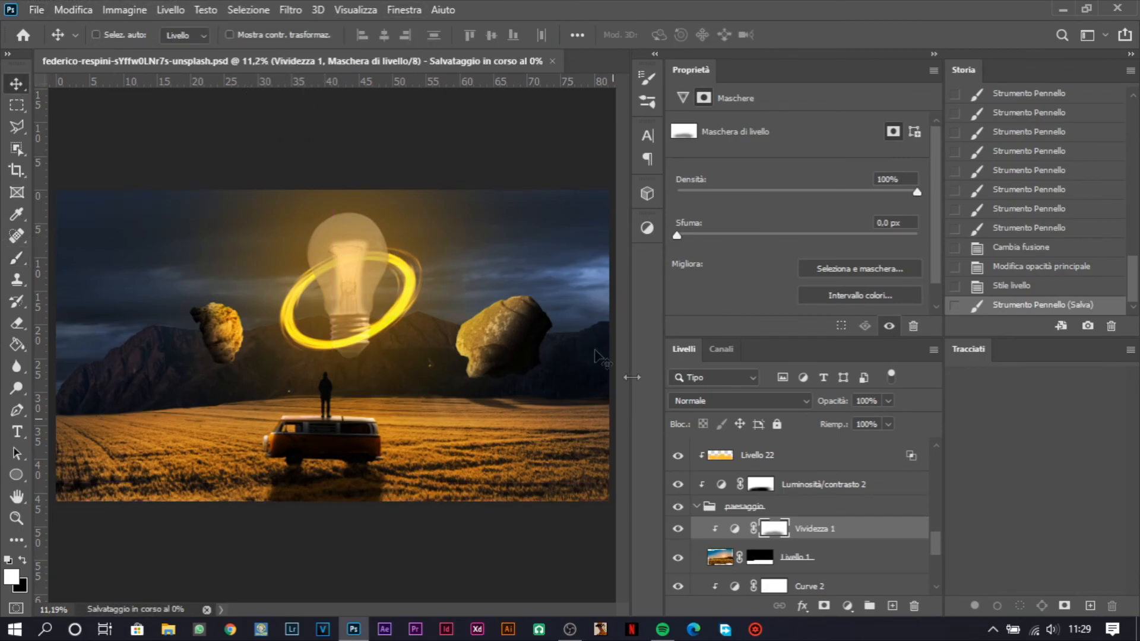
Erase the yellow-orange light on Livello 22 from the van and the shadowed ground beneath it
{"action": "left_click", "coordinate": [696, 507]}
{"action": "scroll", "coordinate": [709, 512], "scroll_direction": "up", "scroll_amount": 5}
{"action": "scroll", "coordinate": [365, 466], "scroll_direction": "up", "scroll_amount": 8}
{"action": "left_click_drag", "start_coordinate": [259, 511], "coordinate": [364, 449]}
{"action": "scroll", "coordinate": [358, 455], "scroll_direction": "down", "scroll_amount": 7}
{"action": "scroll", "coordinate": [358, 458], "scroll_direction": "up", "scroll_amount": 5}
{"action": "scroll", "coordinate": [759, 549], "scroll_direction": "down", "scroll_amount": 6}
{"action": "left_click", "coordinate": [766, 477]}
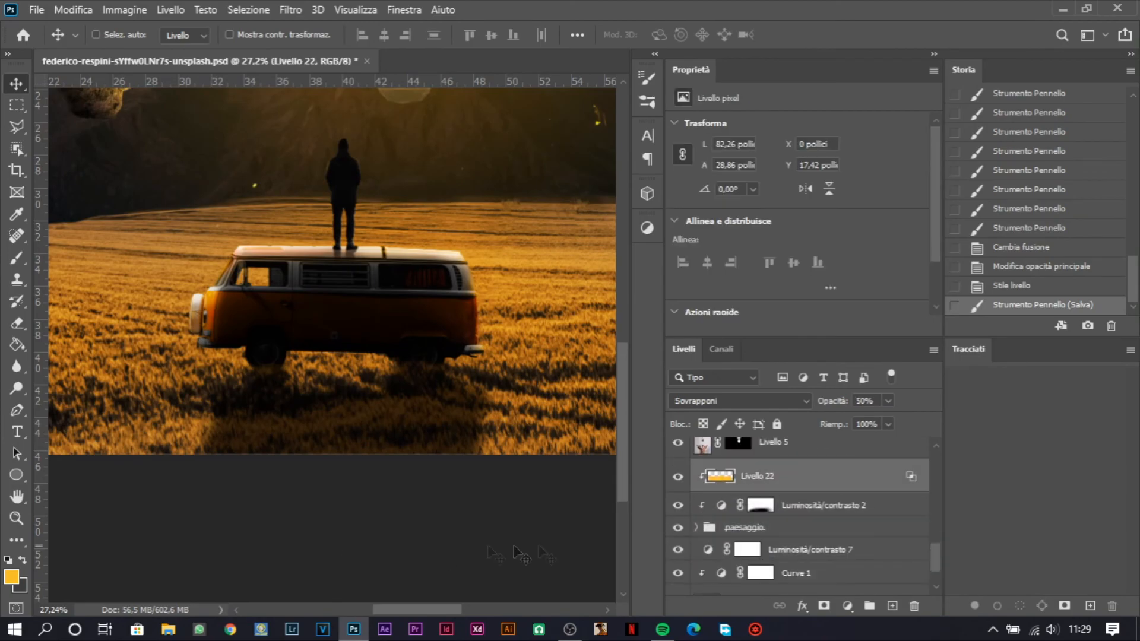
{"action": "scroll", "coordinate": [425, 434], "scroll_direction": "down", "scroll_amount": 5}
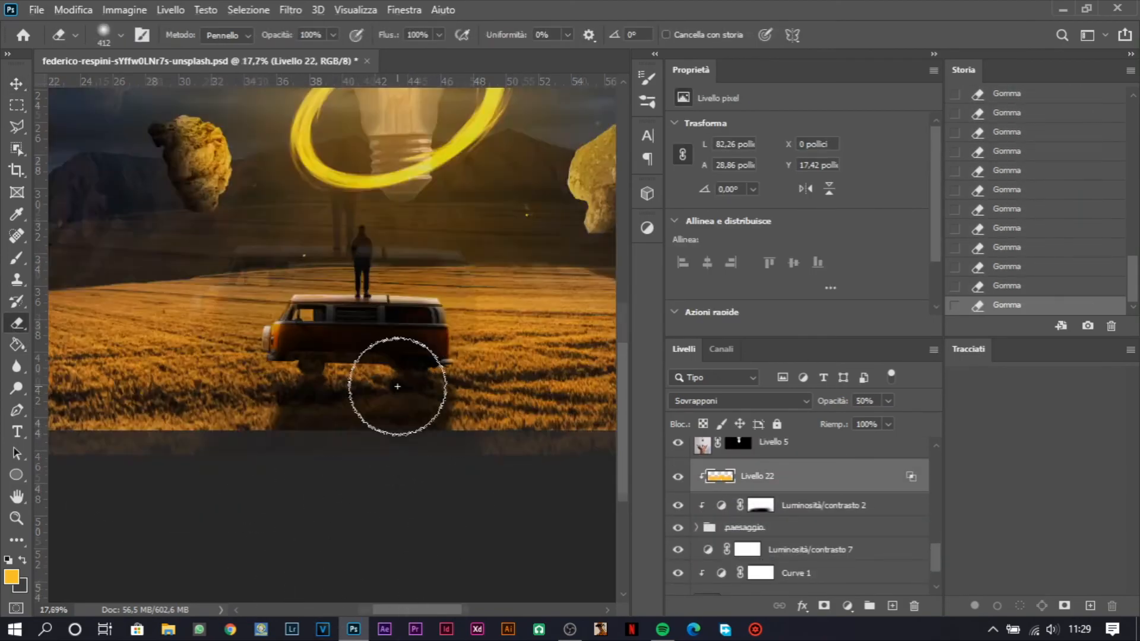
{"action": "key", "text": "v"}
{"action": "scroll", "coordinate": [410, 449], "scroll_direction": "up", "scroll_amount": 5}
{"action": "scroll", "coordinate": [440, 380], "scroll_direction": "down", "scroll_amount": 2}
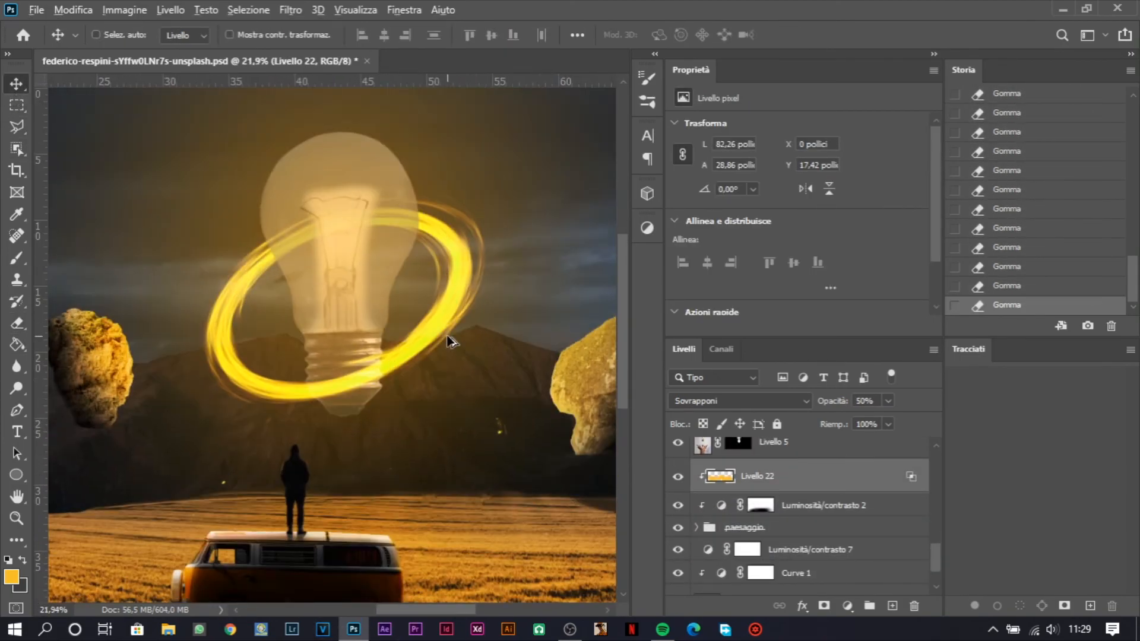
Add a layer directly above Tonalità/saturazione 1 and change the flattened brush tip back to a round one
{"action": "scroll", "coordinate": [453, 356], "scroll_direction": "up", "scroll_amount": 4}
{"action": "scroll", "coordinate": [818, 567], "scroll_direction": "up", "scroll_amount": 3}
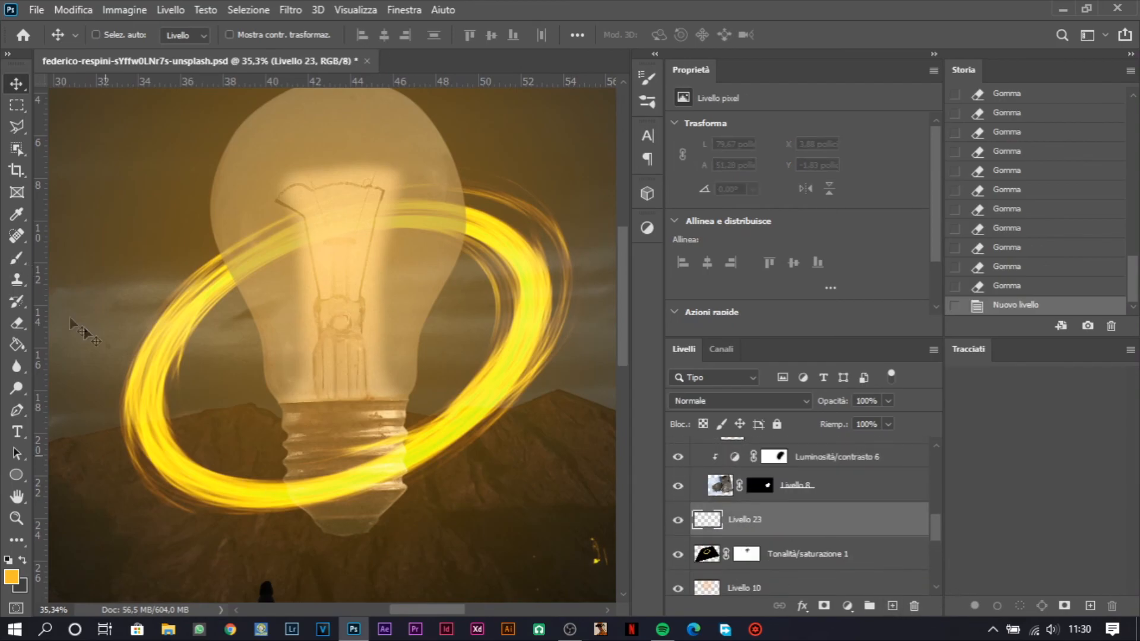
{"action": "key", "text": "b"}
{"action": "left_click_drag", "start_coordinate": [208, 351], "coordinate": [5, 357]}
{"action": "left_click", "coordinate": [647, 78]}
{"action": "left_click_drag", "start_coordinate": [557, 244], "coordinate": [561, 240]}
{"action": "left_click", "coordinate": [647, 78]}
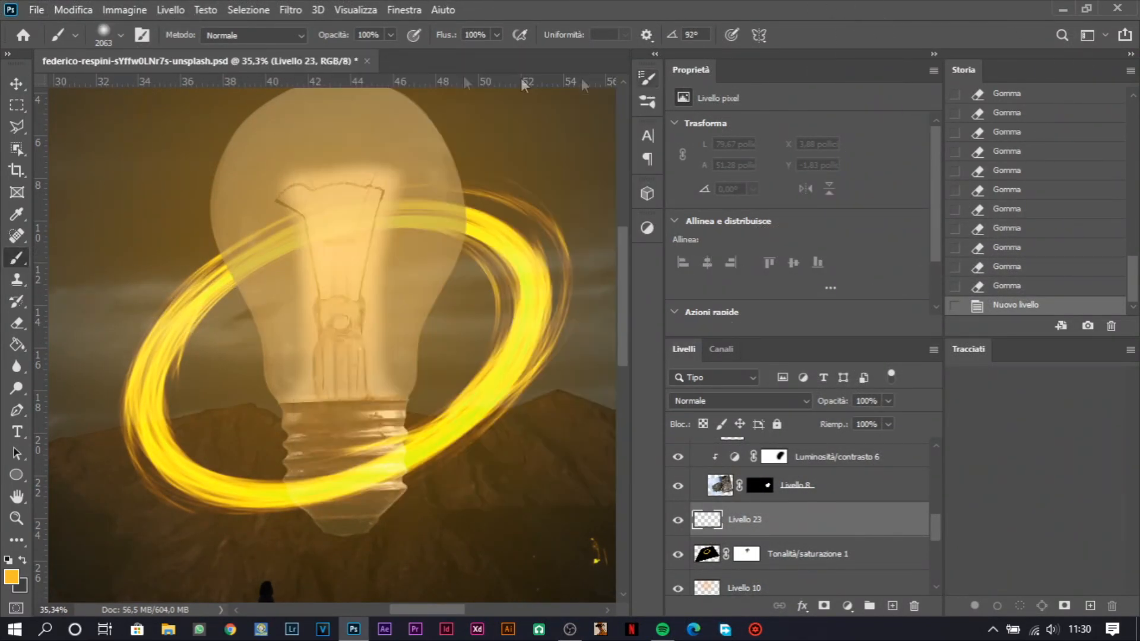
Dab a soft yellow-orange glow around the bulb's ring on Livello 23 at 51% brush opacity
{"action": "left_click", "coordinate": [179, 311]}
{"action": "left_click", "coordinate": [145, 392]}
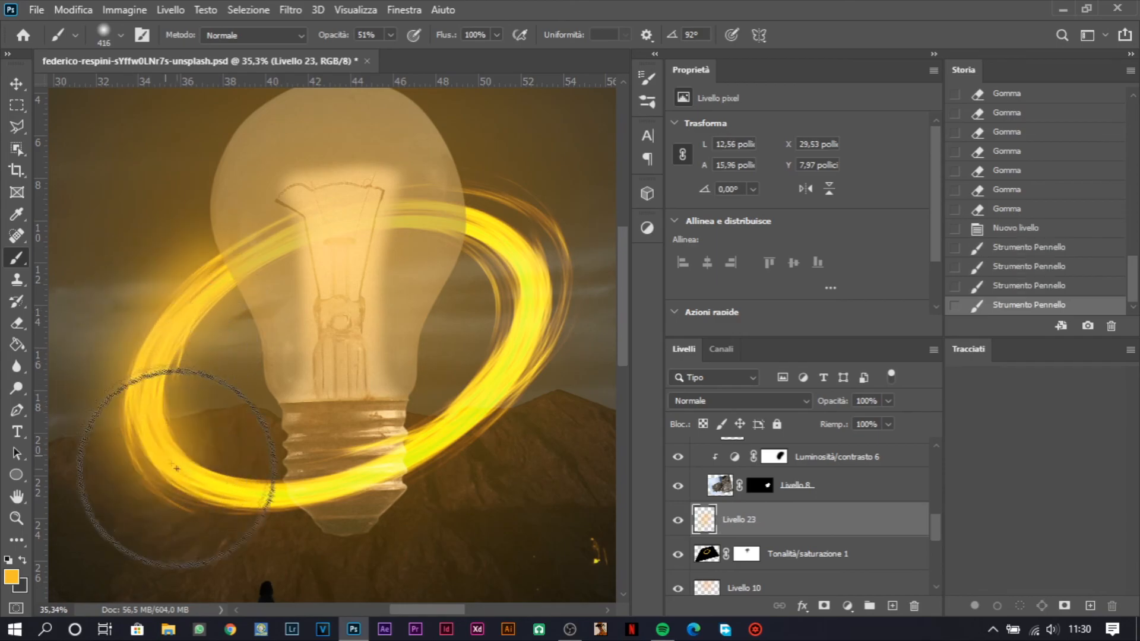
{"action": "left_click", "coordinate": [220, 490]}
{"action": "left_click", "coordinate": [308, 487]}
{"action": "left_click", "coordinate": [431, 437]}
{"action": "left_click", "coordinate": [504, 368]}
{"action": "left_click", "coordinate": [531, 273]}
{"action": "scroll", "coordinate": [345, 400], "scroll_direction": "down", "scroll_amount": 2}
{"action": "scroll", "coordinate": [342, 398], "scroll_direction": "down", "scroll_amount": 3}
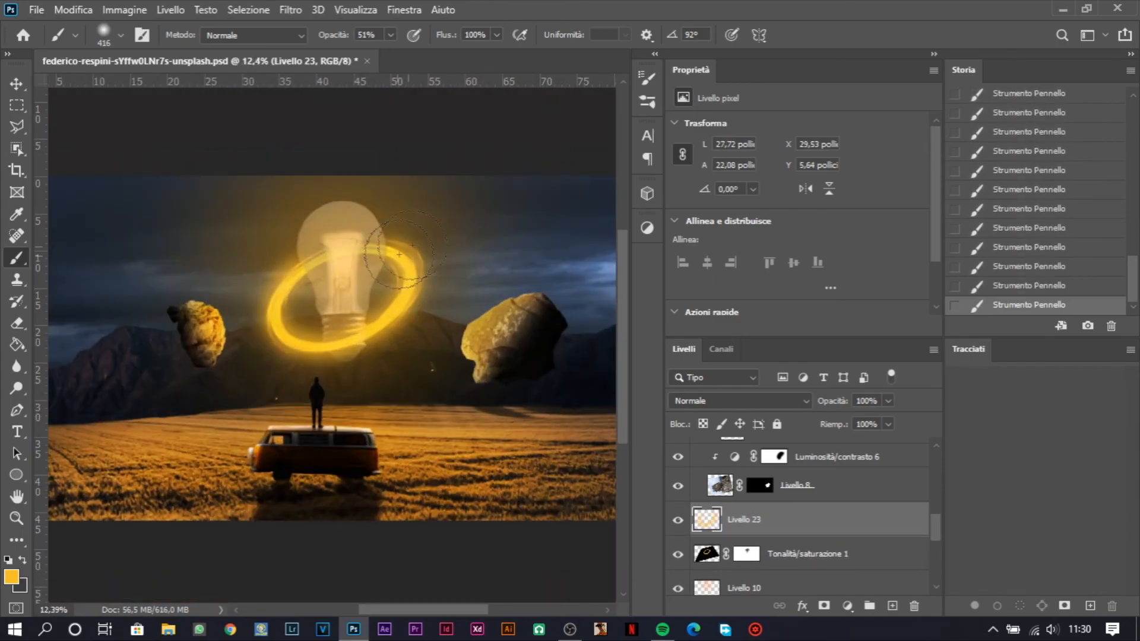
Examine the large right rock by toggling the visibility of Livello 8 and Livello 20
{"action": "scroll", "coordinate": [309, 442], "scroll_direction": "up", "scroll_amount": 15}
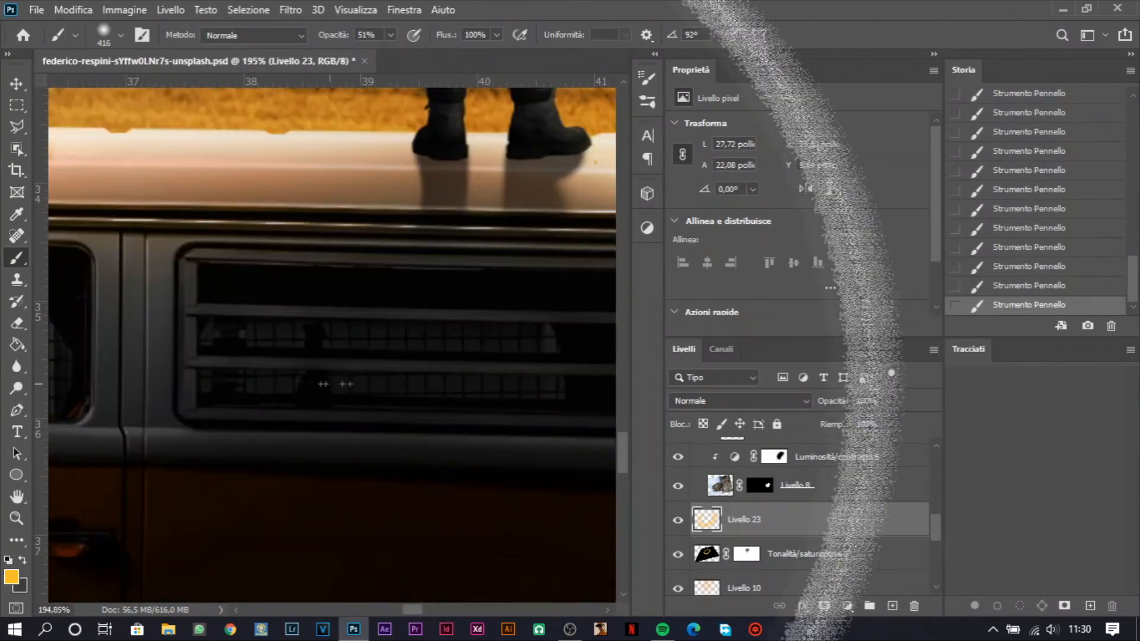
{"action": "scroll", "coordinate": [245, 312], "scroll_direction": "down", "scroll_amount": 15}
{"action": "scroll", "coordinate": [574, 268], "scroll_direction": "up", "scroll_amount": 5}
{"action": "scroll", "coordinate": [711, 543], "scroll_direction": "up", "scroll_amount": 3}
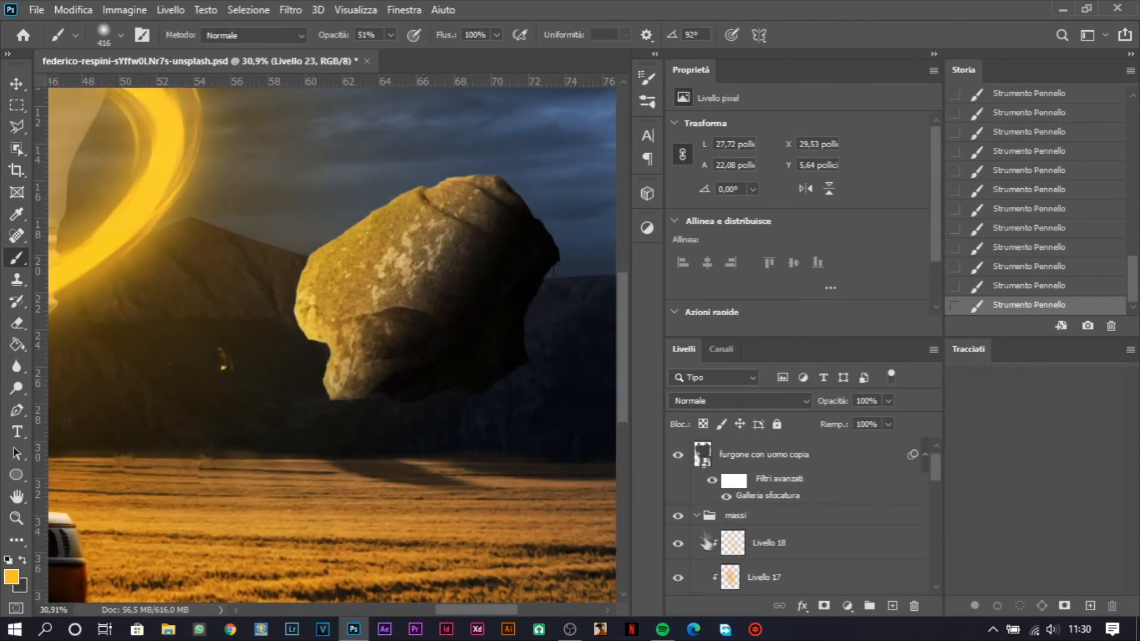
{"action": "scroll", "coordinate": [819, 561], "scroll_direction": "down", "scroll_amount": 4}
{"action": "scroll", "coordinate": [818, 553], "scroll_direction": "up", "scroll_amount": 2}
{"action": "left_click", "coordinate": [820, 543]}
{"action": "left_click", "coordinate": [678, 539]}
{"action": "left_click", "coordinate": [678, 539]}
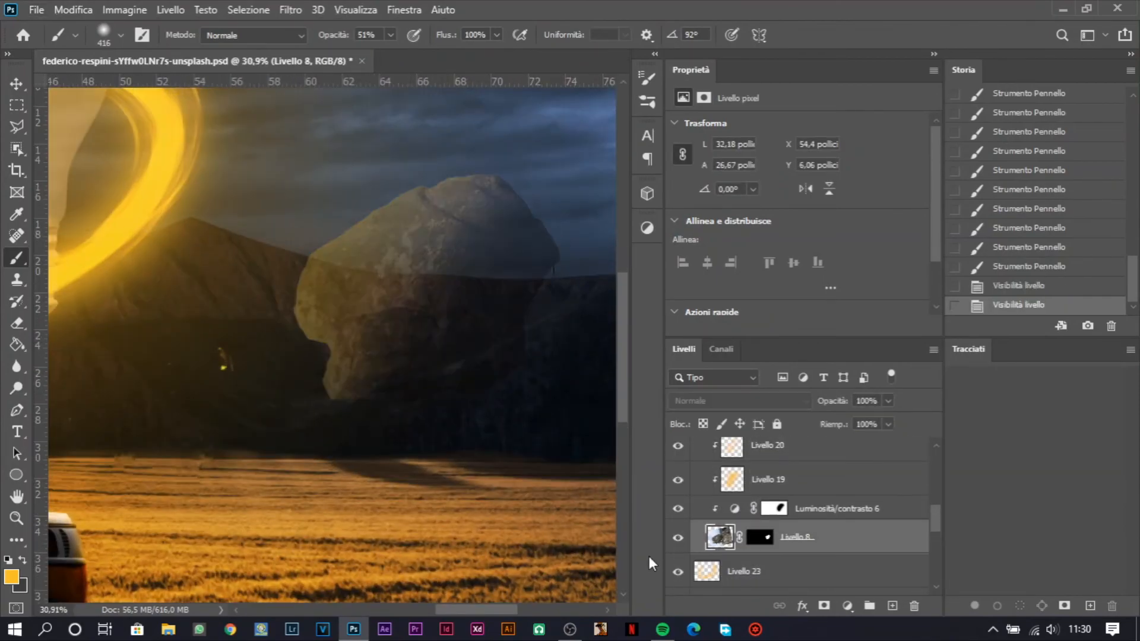
{"action": "left_click", "coordinate": [792, 490]}
{"action": "scroll", "coordinate": [795, 504], "scroll_direction": "up", "scroll_amount": 2}
{"action": "left_click", "coordinate": [766, 536]}
{"action": "left_click", "coordinate": [678, 533]}
{"action": "double_click", "coordinate": [678, 533]}
{"action": "left_click", "coordinate": [678, 533]}
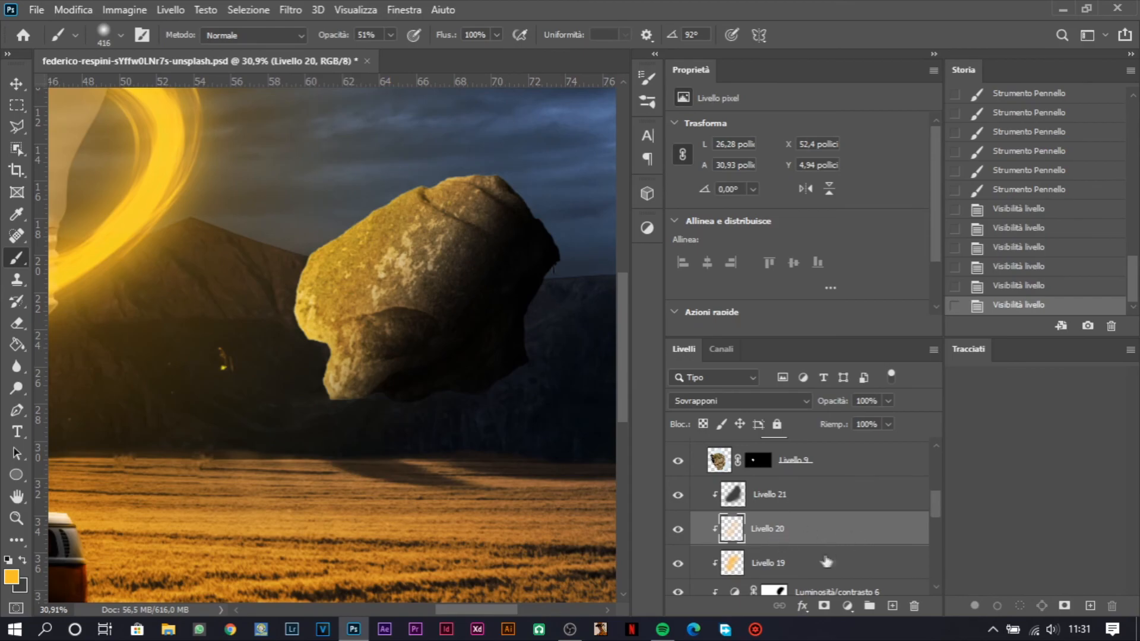
Hide Livello 21, Livello 20 and Livello 19, and add a clipped Curves adjustment directly above Livello 8
{"action": "left_click", "coordinate": [825, 561]}
{"action": "left_click", "coordinate": [796, 496]}
{"action": "left_click_drag", "start_coordinate": [678, 496], "coordinate": [683, 561]}
{"action": "scroll", "coordinate": [849, 546], "scroll_direction": "down", "scroll_amount": 2}
{"action": "left_click", "coordinate": [843, 576]}
{"action": "left_click", "coordinate": [647, 228]}
{"action": "left_click", "coordinate": [407, 257]}
{"action": "left_click", "coordinate": [647, 228]}
Try reshaping the Curve 3 curve to change the right rock's tones, undoing one of the adjustments
{"action": "scroll", "coordinate": [778, 237], "scroll_direction": "down", "scroll_amount": 3}
{"action": "mouse_move", "coordinate": [754, 260]}
{"action": "left_mouse_down"}
{"action": "mouse_move", "coordinate": [745, 245]}
{"action": "mouse_move", "coordinate": [735, 255]}
{"action": "left_mouse_up"}
{"action": "scroll", "coordinate": [772, 238], "scroll_direction": "up", "scroll_amount": 3}
{"action": "left_click_drag", "start_coordinate": [899, 180], "coordinate": [881, 220]}
{"action": "left_click_drag", "start_coordinate": [784, 277], "coordinate": [807, 261]}
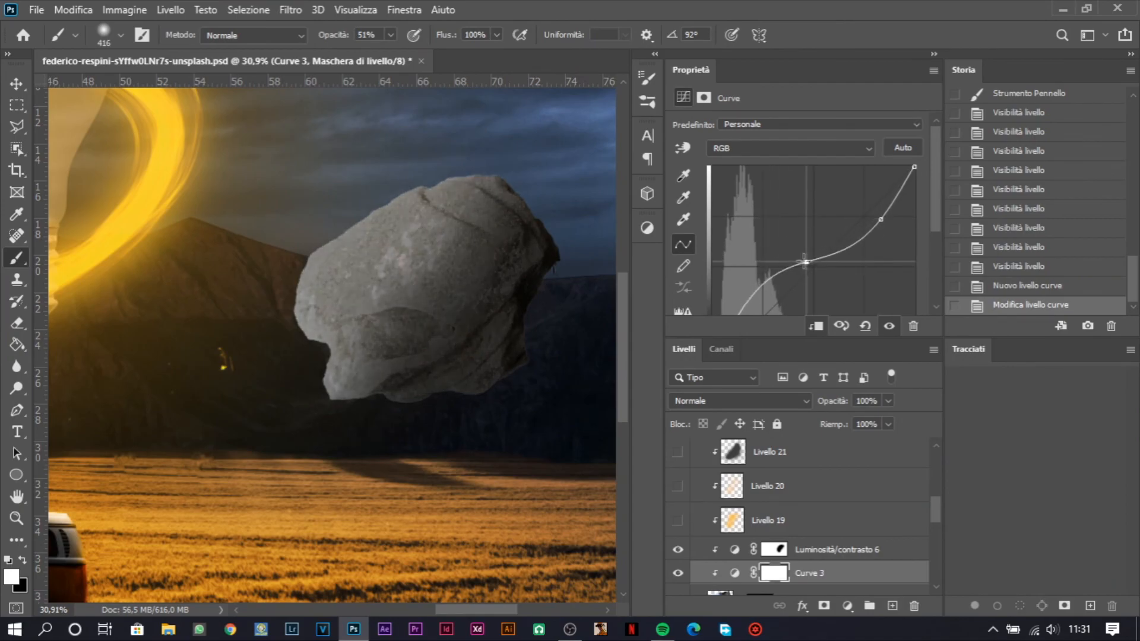
{"action": "key", "text": "ctrl+z"}
{"action": "scroll", "coordinate": [796, 285], "scroll_direction": "down", "scroll_amount": 3}
{"action": "left_click_drag", "start_coordinate": [749, 239], "coordinate": [740, 225]}
Show Livello 19, Livello 20 and Livello 21 again, and delete the Curve 3 adjustment
{"action": "left_click", "coordinate": [678, 521]}
{"action": "left_click", "coordinate": [678, 487]}
{"action": "left_click", "coordinate": [678, 453]}
{"action": "left_click", "coordinate": [804, 448]}
{"action": "left_click", "coordinate": [17, 344]}
{"action": "left_click", "coordinate": [16, 84]}
{"action": "scroll", "coordinate": [208, 250], "scroll_direction": "down", "scroll_amount": 8}
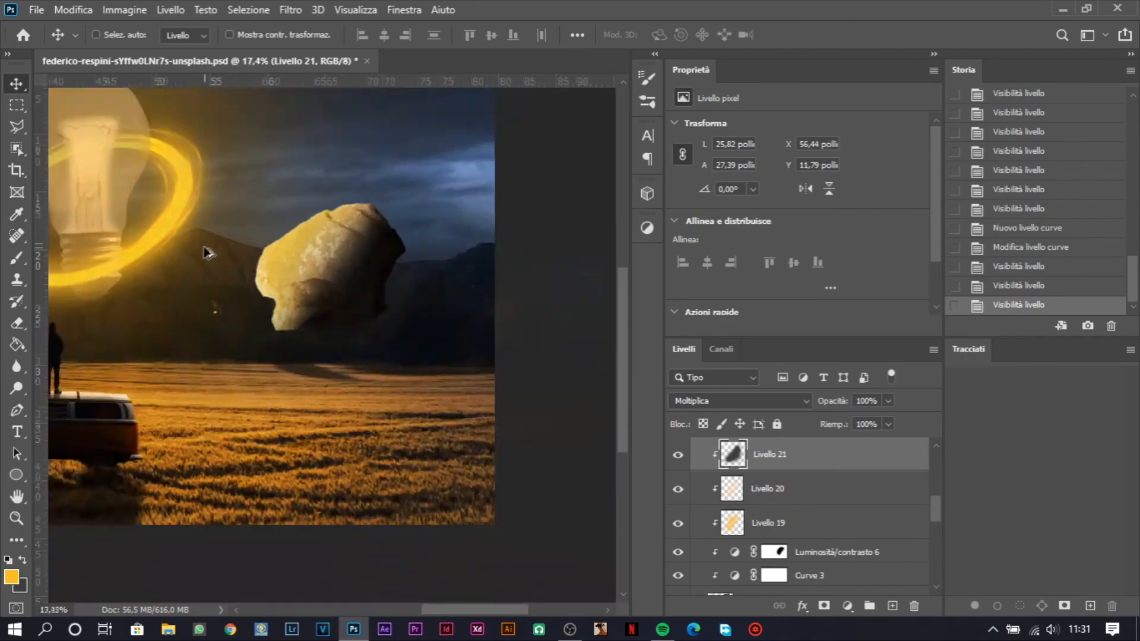
{"action": "scroll", "coordinate": [714, 541], "scroll_direction": "up", "scroll_amount": 2}
{"action": "scroll", "coordinate": [715, 541], "scroll_direction": "down", "scroll_amount": 3}
{"action": "left_click", "coordinate": [822, 532]}
{"action": "left_click", "coordinate": [822, 557]}
{"action": "key", "text": "Delete"}
{"action": "left_click", "coordinate": [647, 228]}
{"action": "left_click", "coordinate": [369, 258]}
{"action": "left_click", "coordinate": [646, 229]}
{"action": "key", "text": "Delete"}
Paint white at 51% brush opacity on the Luminosità/contrasto 6 mask to darken more of the right rock
{"action": "scroll", "coordinate": [487, 355], "scroll_direction": "up", "scroll_amount": 6}
{"action": "left_click", "coordinate": [833, 533]}
{"action": "key", "text": "b"}
{"action": "left_click", "coordinate": [491, 346]}
{"action": "left_click", "coordinate": [510, 350]}
{"action": "left_click", "coordinate": [552, 369]}
{"action": "left_click", "coordinate": [594, 392]}
{"action": "scroll", "coordinate": [522, 368], "scroll_direction": "down", "scroll_amount": 8}
{"action": "scroll", "coordinate": [172, 403], "scroll_direction": "up", "scroll_amount": 16}
{"action": "scroll", "coordinate": [465, 432], "scroll_direction": "down", "scroll_amount": 16}
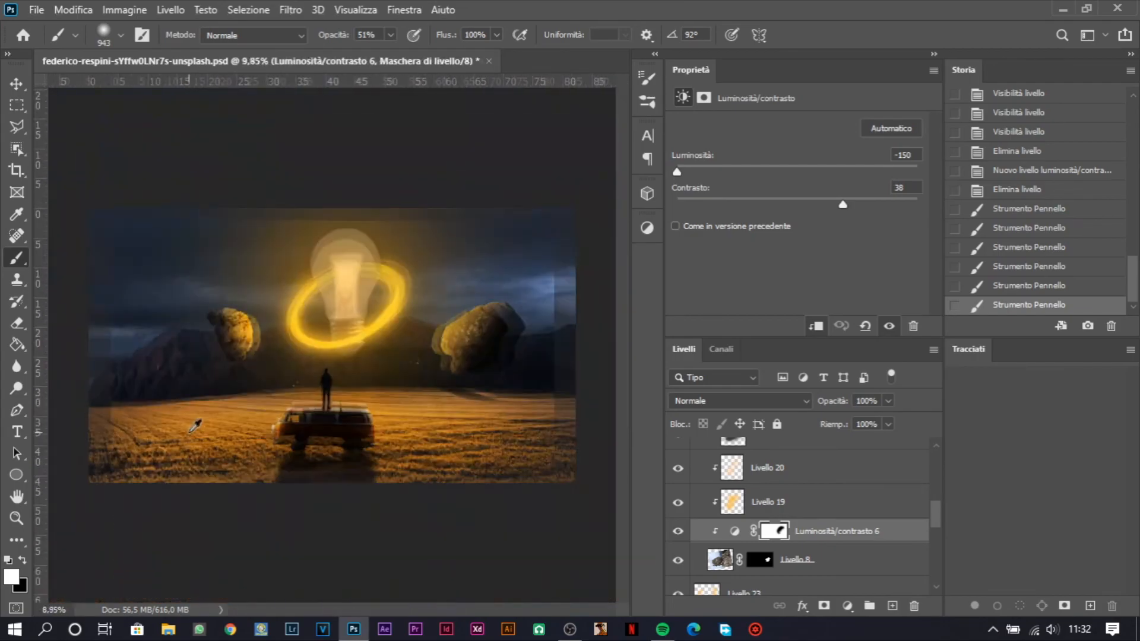
{"action": "key", "text": "v"}
Paint white at 51% brush opacity on Livello 1's mask along the field's horizon, blending it into the mountains
{"action": "scroll", "coordinate": [739, 548], "scroll_direction": "down", "scroll_amount": 1}
{"action": "left_click", "coordinate": [749, 513]}
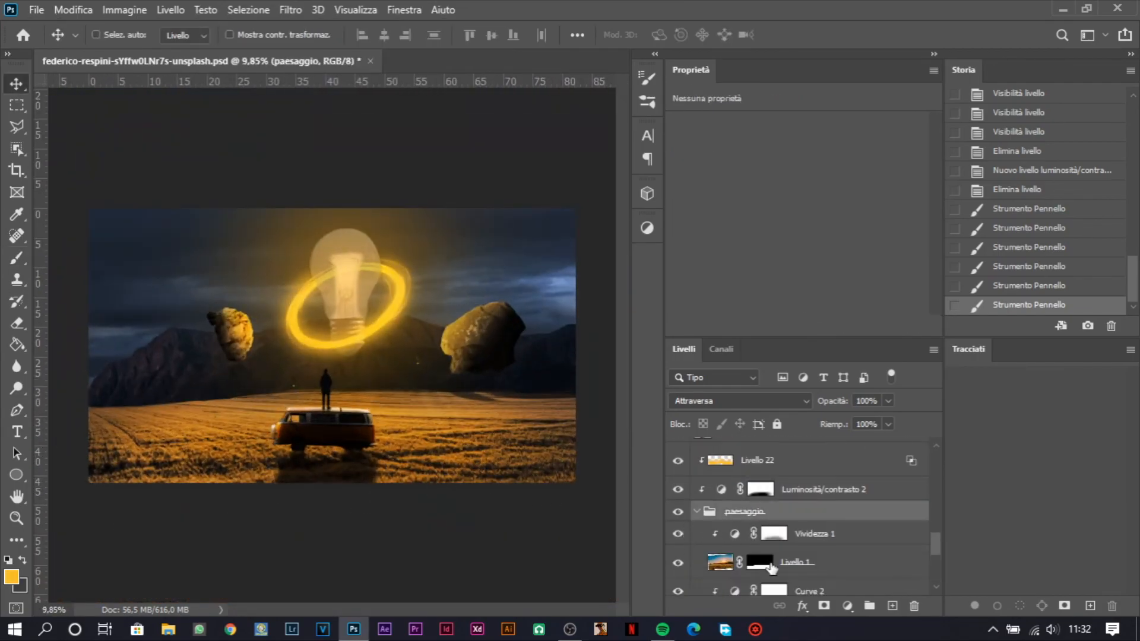
{"action": "left_click", "coordinate": [769, 565]}
{"action": "key", "text": "b"}
{"action": "scroll", "coordinate": [208, 401], "scroll_direction": "up", "scroll_amount": 12}
{"action": "mouse_move", "coordinate": [309, 400]}
{"action": "left_mouse_down"}
{"action": "mouse_move", "coordinate": [285, 399]}
{"action": "mouse_move", "coordinate": [221, 457]}
{"action": "left_mouse_up"}
{"action": "scroll", "coordinate": [178, 428], "scroll_direction": "up", "scroll_amount": 3}
{"action": "left_click_drag", "start_coordinate": [137, 412], "coordinate": [499, 383]}
{"action": "left_click_drag", "start_coordinate": [534, 377], "coordinate": [489, 385]}
{"action": "left_click_drag", "start_coordinate": [178, 395], "coordinate": [439, 397]}
{"action": "mouse_move", "coordinate": [368, 395]}
{"action": "left_mouse_down"}
{"action": "mouse_move", "coordinate": [196, 410]}
{"action": "mouse_move", "coordinate": [279, 401]}
{"action": "left_mouse_up"}
{"action": "mouse_move", "coordinate": [101, 409]}
{"action": "left_mouse_down"}
{"action": "mouse_move", "coordinate": [254, 422]}
{"action": "mouse_move", "coordinate": [356, 404]}
{"action": "left_mouse_up"}
{"action": "mouse_move", "coordinate": [285, 436]}
{"action": "left_mouse_down"}
{"action": "mouse_move", "coordinate": [125, 451]}
{"action": "mouse_move", "coordinate": [457, 400]}
{"action": "left_mouse_up"}
{"action": "left_click_drag", "start_coordinate": [119, 380], "coordinate": [455, 336]}
{"action": "left_click_drag", "start_coordinate": [139, 348], "coordinate": [429, 356]}
{"action": "scroll", "coordinate": [356, 381], "scroll_direction": "down", "scroll_amount": 12}
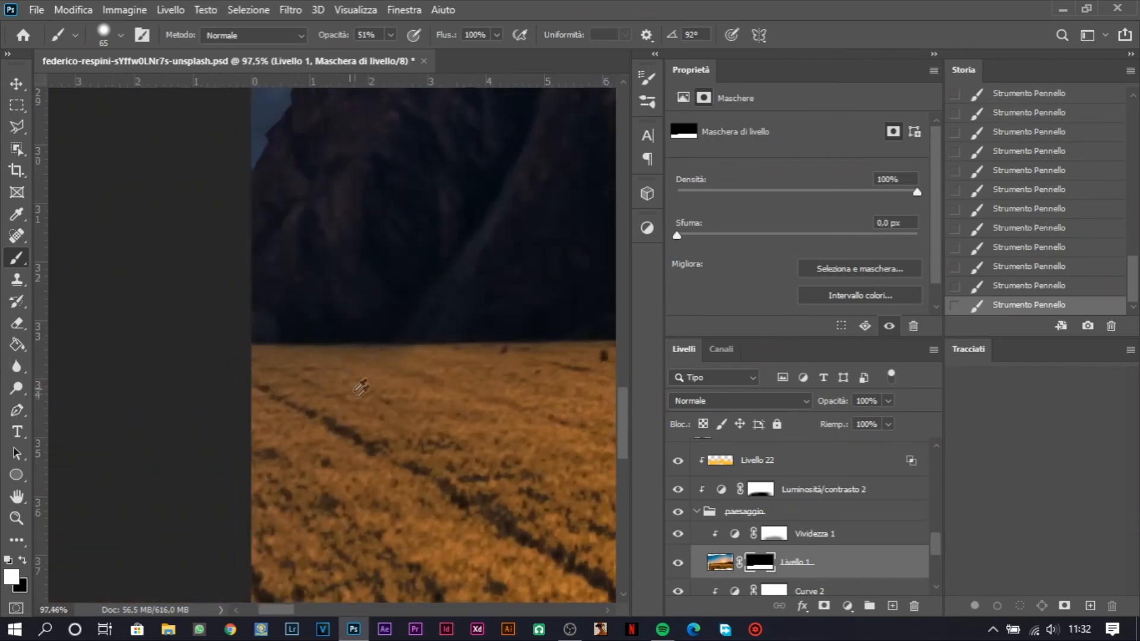
{"action": "key", "text": "ctrl+0"}
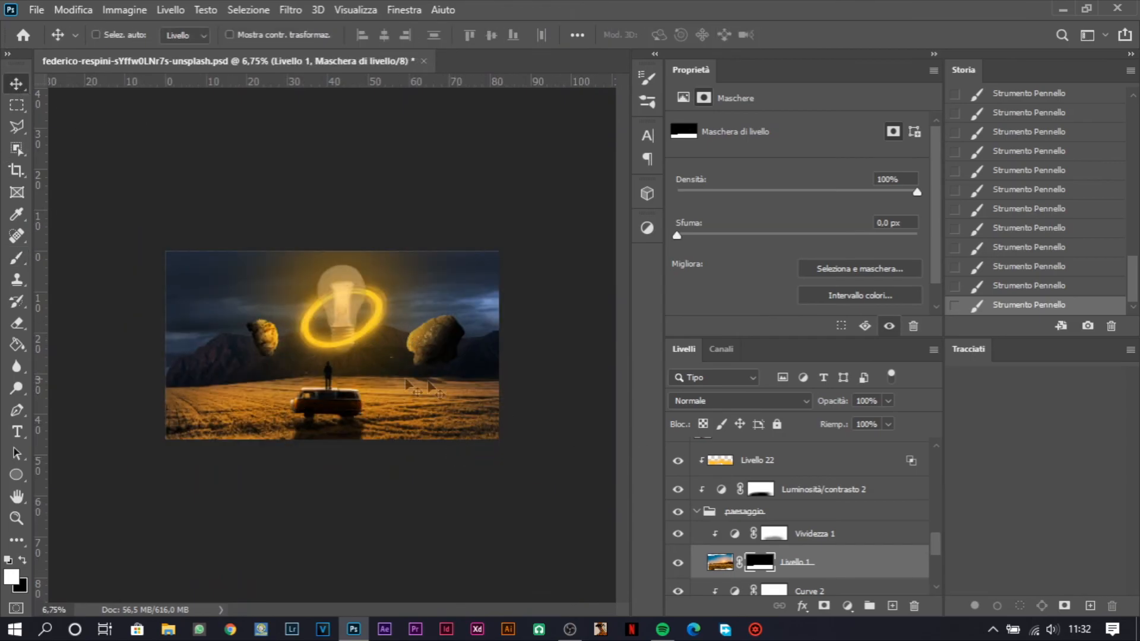
Add a clipped layer directly above Livello 1 and make dark grey the painting colour
{"action": "scroll", "coordinate": [384, 323], "scroll_direction": "up", "scroll_amount": 9}
{"action": "left_click_drag", "start_coordinate": [534, 546], "coordinate": [395, 433]}
{"action": "scroll", "coordinate": [433, 440], "scroll_direction": "down", "scroll_amount": 3}
{"action": "scroll", "coordinate": [831, 549], "scroll_direction": "down", "scroll_amount": 2}
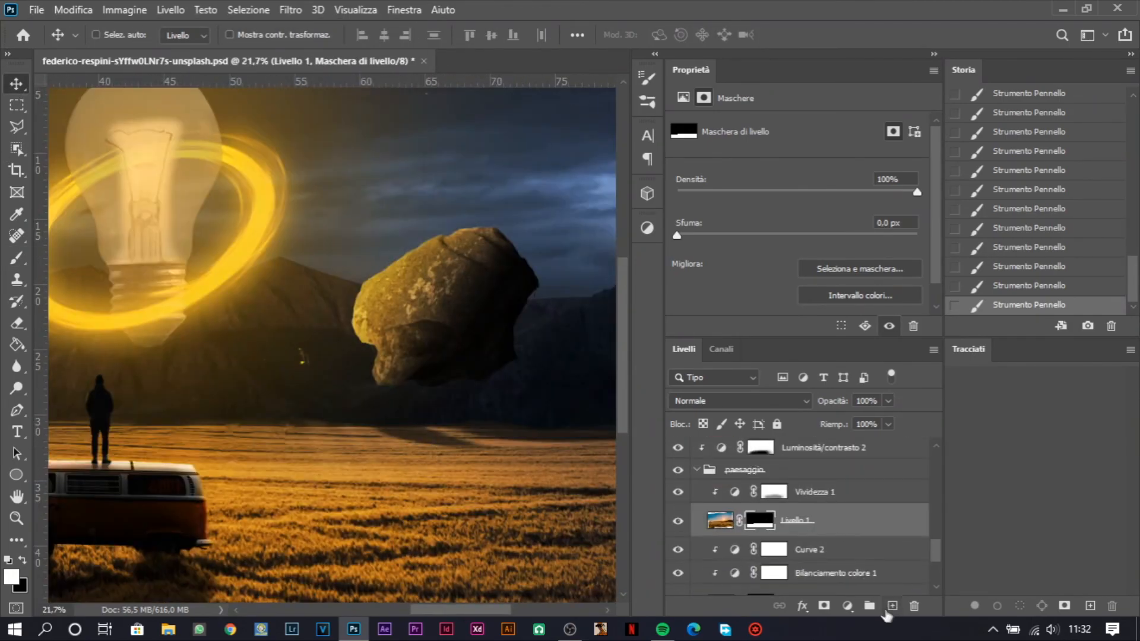
{"action": "left_click", "coordinate": [892, 605]}
{"action": "key", "text": "b"}
{"action": "left_click", "coordinate": [142, 326], "text": "alt"}
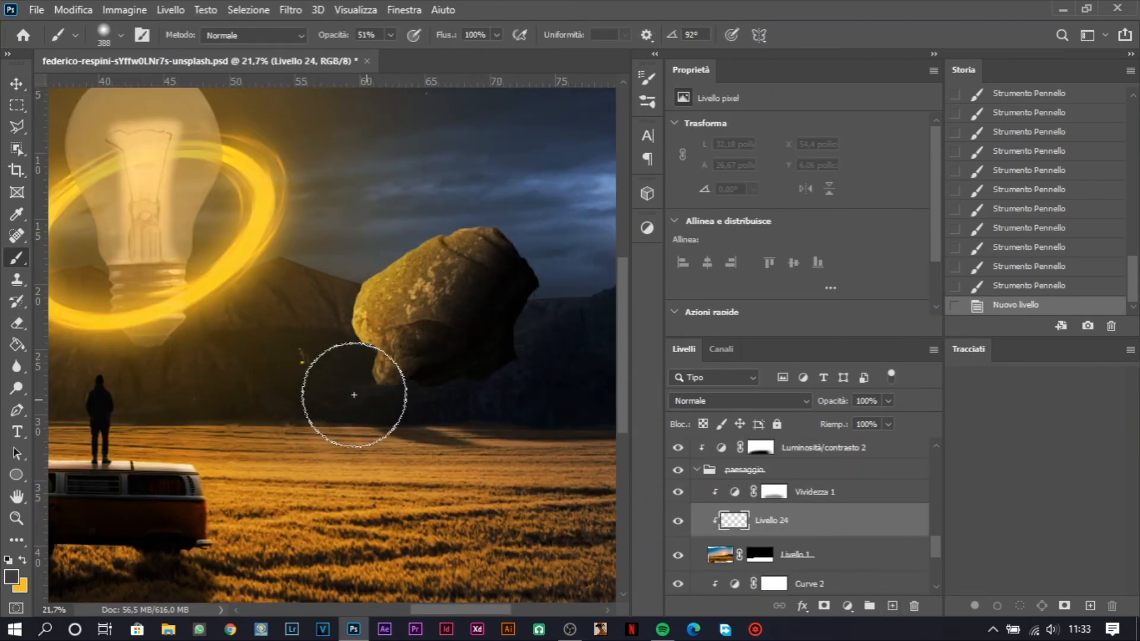
Brush dark grey shading along the field's horizon on Livello 24 at 51% brush opacity, with the layer set to Moltiplica
{"action": "left_click_drag", "start_coordinate": [199, 381], "coordinate": [121, 391]}
{"action": "mouse_move", "coordinate": [155, 399]}
{"action": "left_mouse_down"}
{"action": "mouse_move", "coordinate": [488, 386]}
{"action": "mouse_move", "coordinate": [93, 381]}
{"action": "left_mouse_up"}
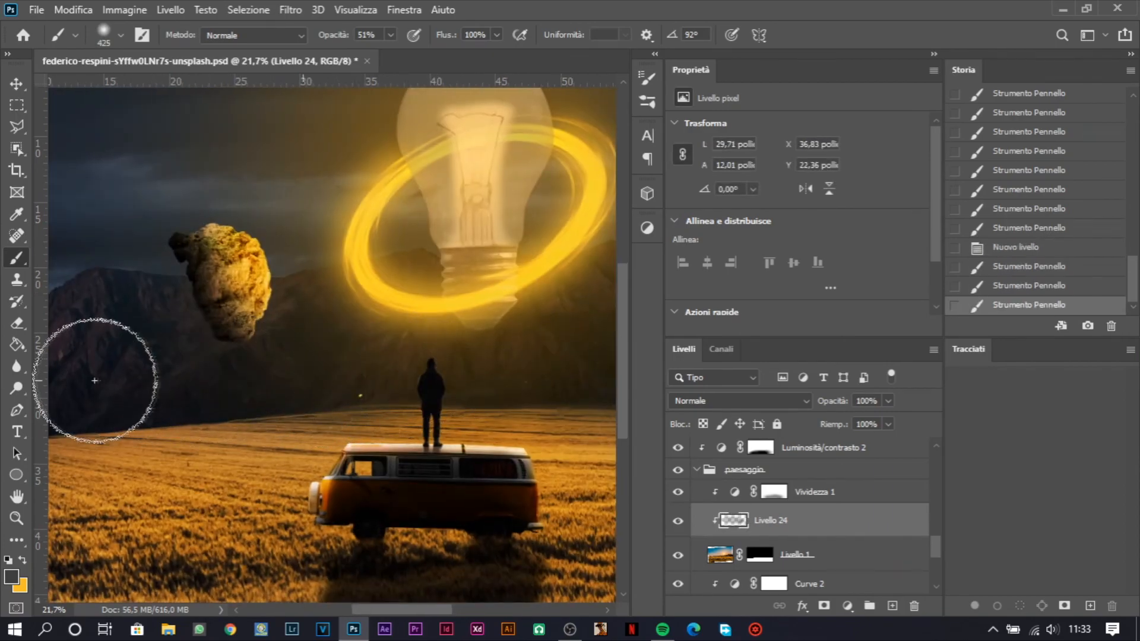
{"action": "left_click_drag", "start_coordinate": [537, 386], "coordinate": [119, 390]}
{"action": "left_click_drag", "start_coordinate": [379, 398], "coordinate": [154, 389]}
{"action": "left_click", "coordinate": [739, 401]}
{"action": "left_click", "coordinate": [700, 267]}
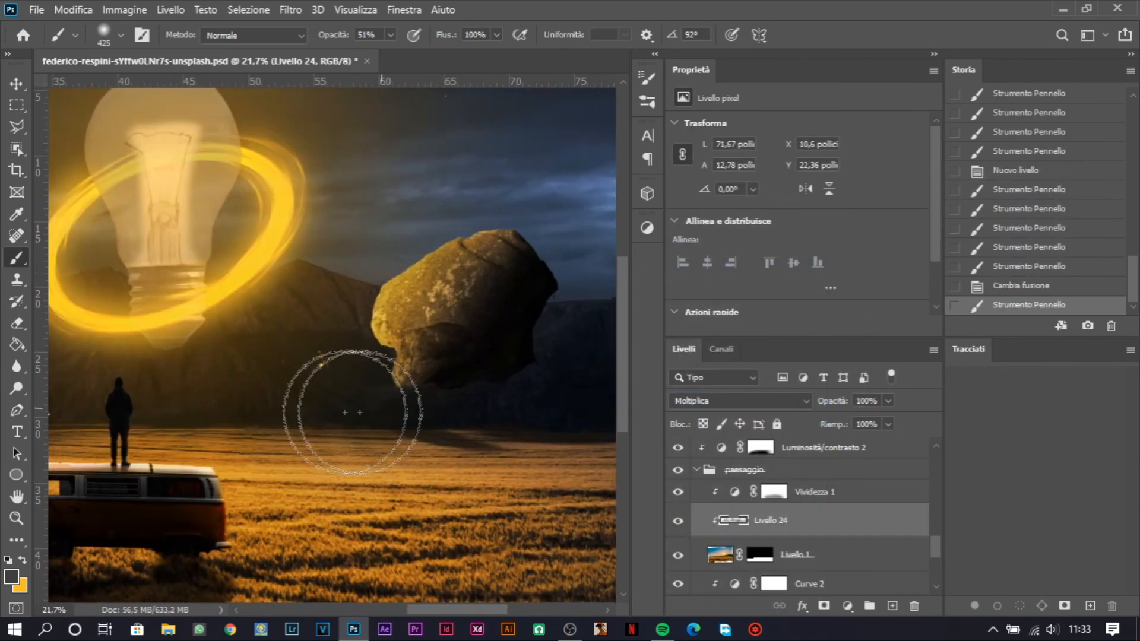
{"action": "left_click_drag", "start_coordinate": [348, 397], "coordinate": [400, 388]}
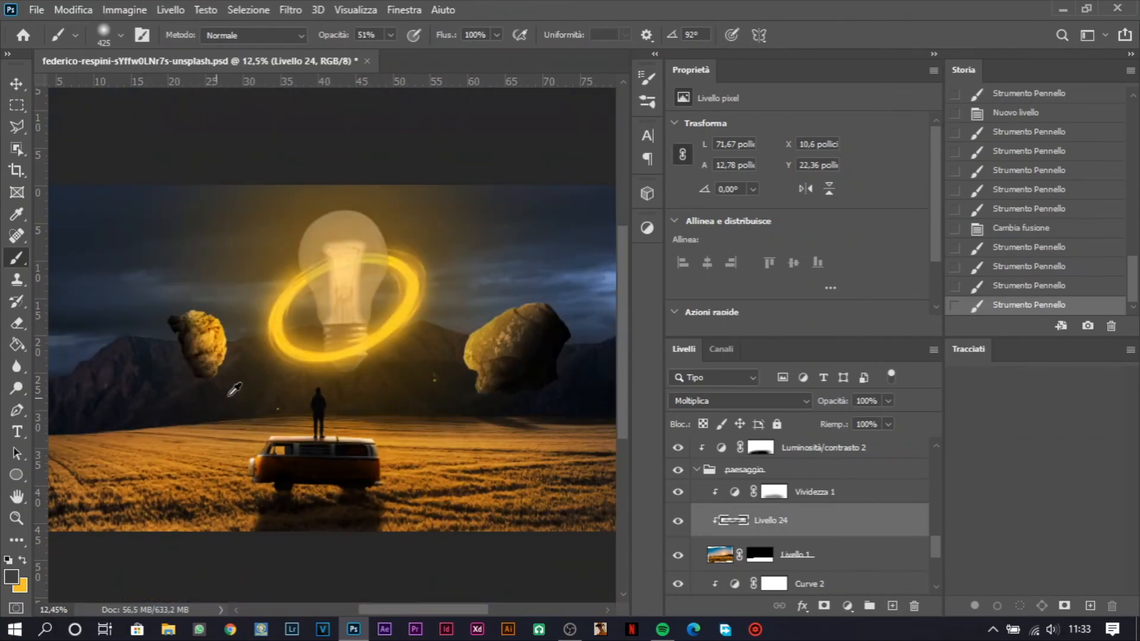
{"action": "scroll", "coordinate": [345, 355], "scroll_direction": "down", "scroll_amount": 2}
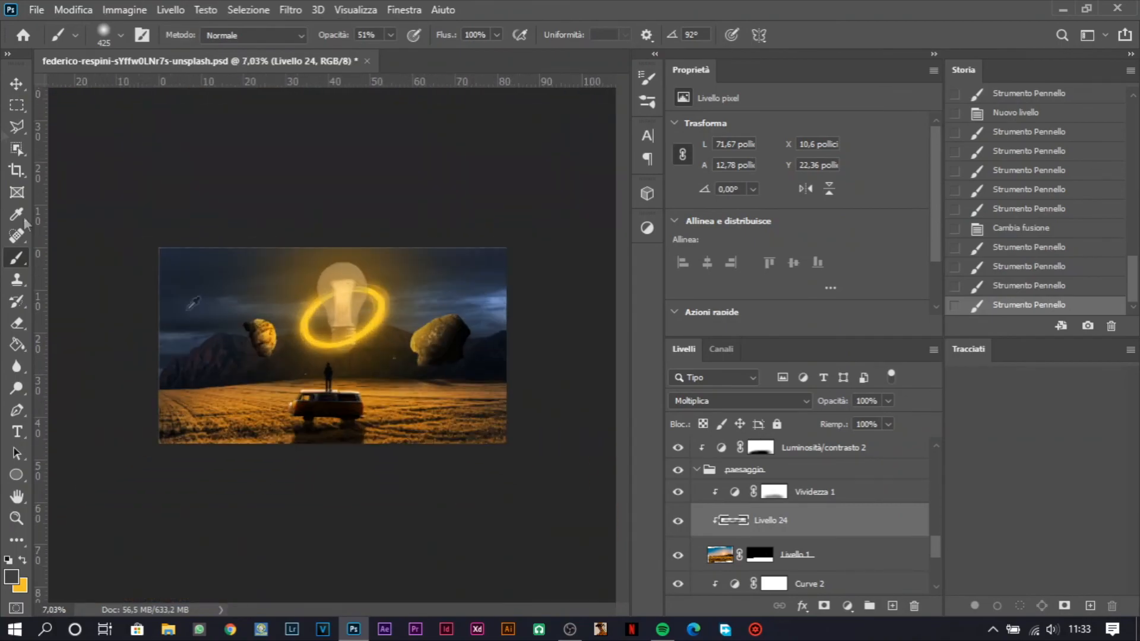
{"action": "key", "text": "v"}
Paint white at 51% brush opacity over the bulb's filament on Livello 5's mask
{"action": "scroll", "coordinate": [344, 355], "scroll_direction": "up", "scroll_amount": 6}
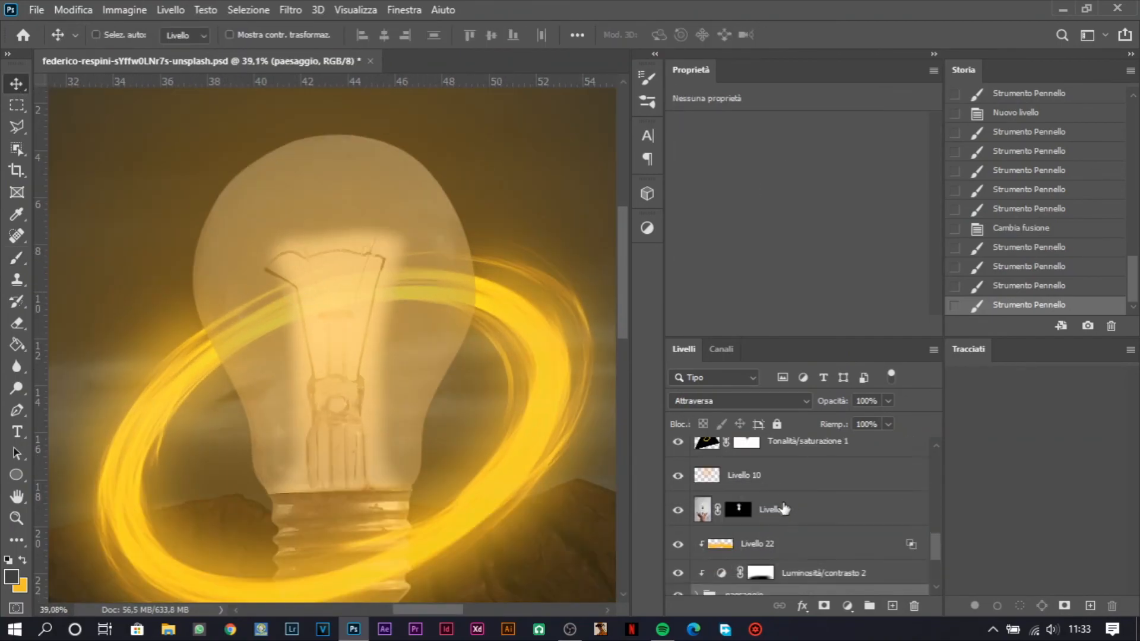
{"action": "left_click", "coordinate": [738, 551]}
{"action": "key", "text": "b"}
{"action": "scroll", "coordinate": [276, 285], "scroll_direction": "up", "scroll_amount": 5}
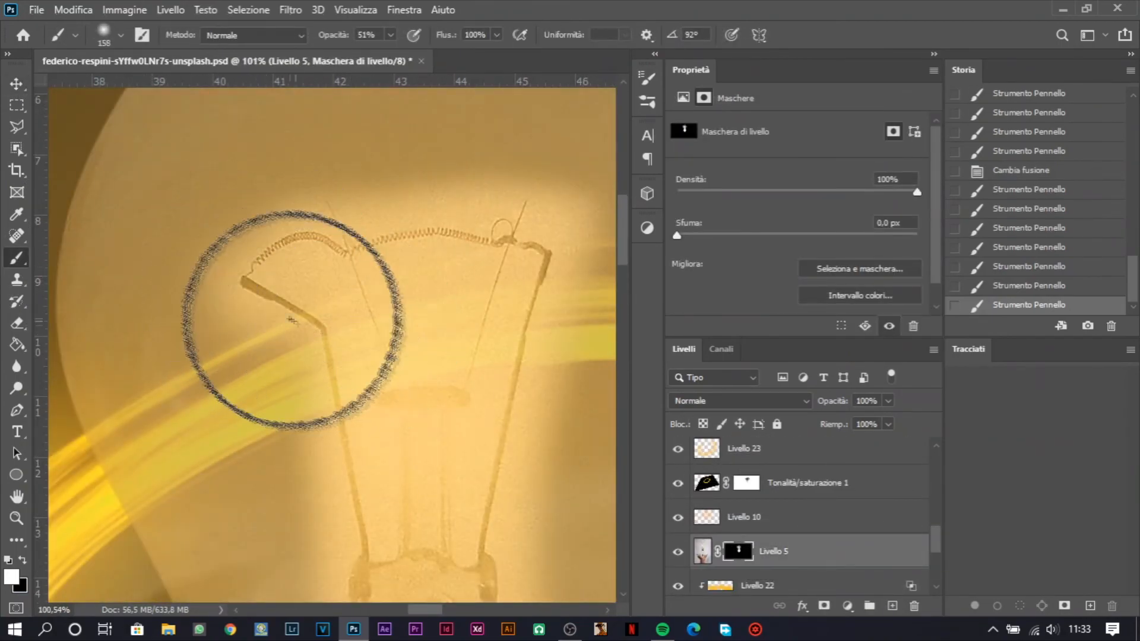
{"action": "left_click_drag", "start_coordinate": [521, 190], "coordinate": [483, 394]}
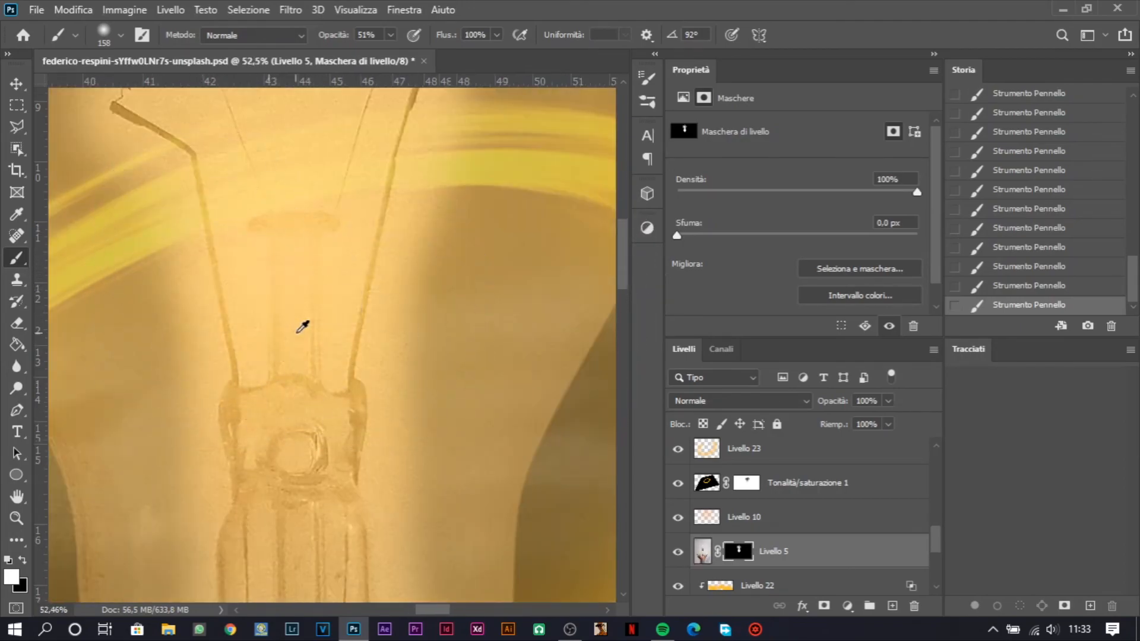
{"action": "scroll", "coordinate": [302, 326], "scroll_direction": "down", "scroll_amount": 6}
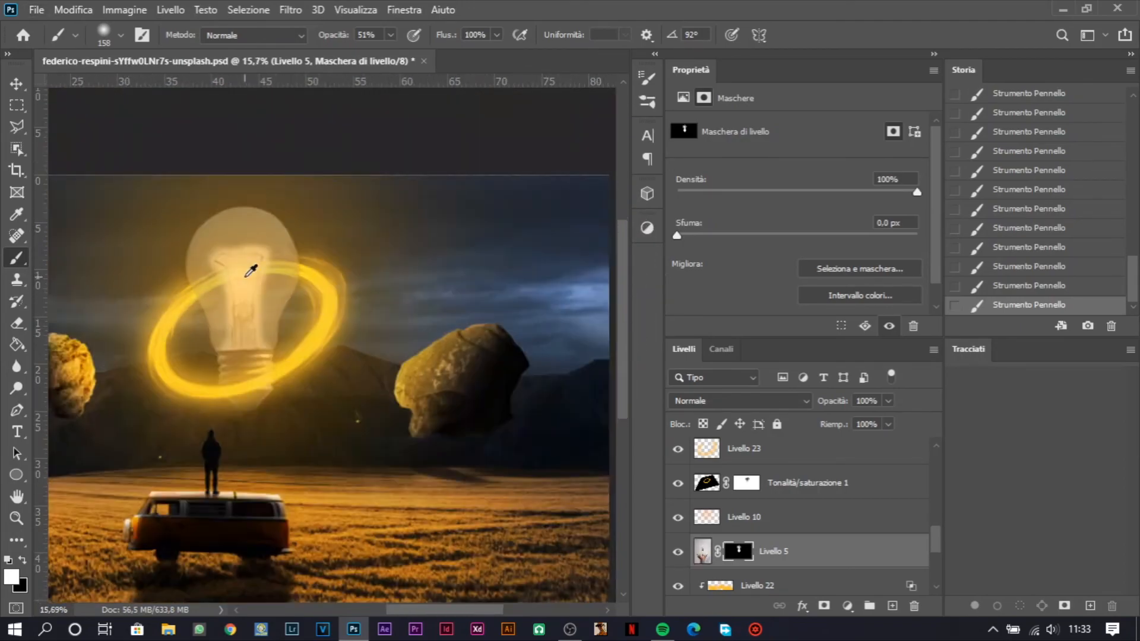
{"action": "left_click", "coordinate": [17, 85]}
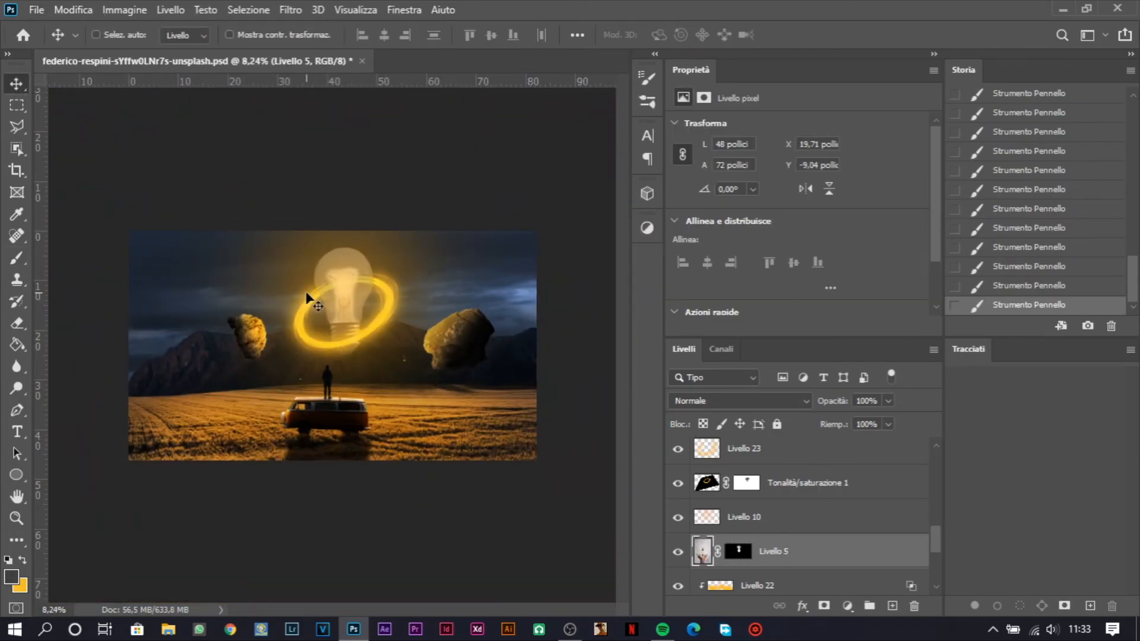
Add a clipped layer directly above Livello 5 and brush yellow-orange light over the bulb at 51% brush opacity
{"action": "scroll", "coordinate": [351, 333], "scroll_direction": "up", "scroll_amount": 8}
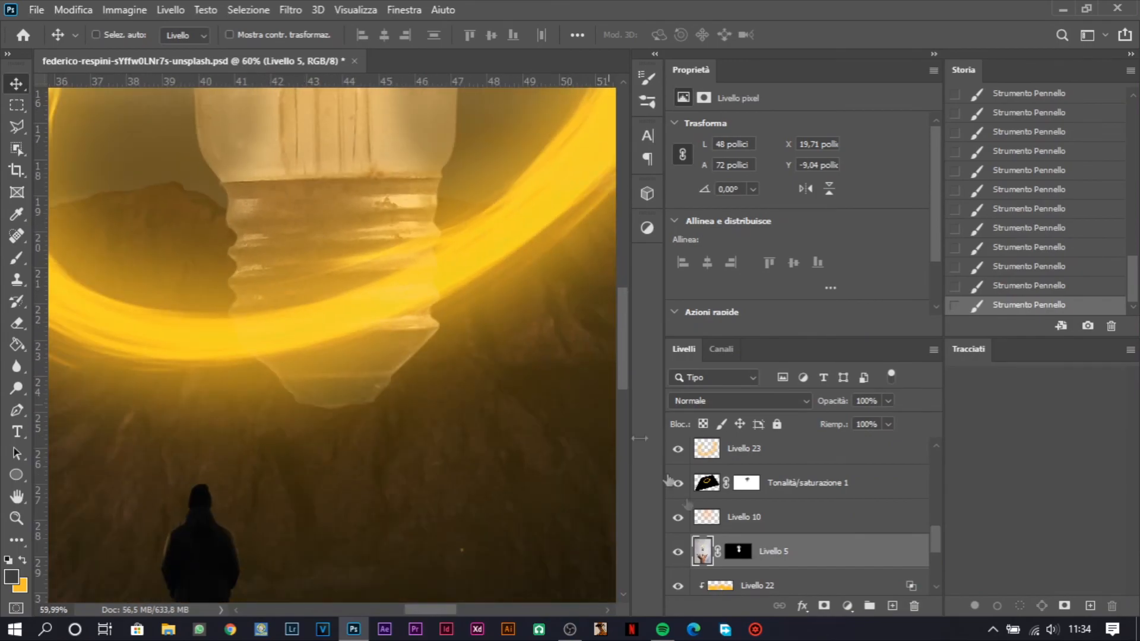
{"action": "key", "text": "ctrl+shift+alt+n"}
{"action": "right_click", "coordinate": [825, 529]}
{"action": "left_click", "coordinate": [950, 320]}
{"action": "key", "text": "b"}
{"action": "left_click_drag", "start_coordinate": [215, 172], "coordinate": [425, 134]}
{"action": "left_click_drag", "start_coordinate": [318, 203], "coordinate": [352, 204]}
{"action": "left_click_drag", "start_coordinate": [230, 202], "coordinate": [320, 178]}
{"action": "mouse_move", "coordinate": [333, 178]}
{"action": "left_mouse_down"}
{"action": "mouse_move", "coordinate": [418, 196]}
{"action": "mouse_move", "coordinate": [375, 143]}
{"action": "left_mouse_up"}
Set Livello 25 to Sovrapponi and paint more yellow-orange light over the bulb's interior
{"action": "left_click", "coordinate": [742, 402]}
{"action": "left_click", "coordinate": [694, 402]}
{"action": "scroll", "coordinate": [329, 406], "scroll_direction": "up", "scroll_amount": 5}
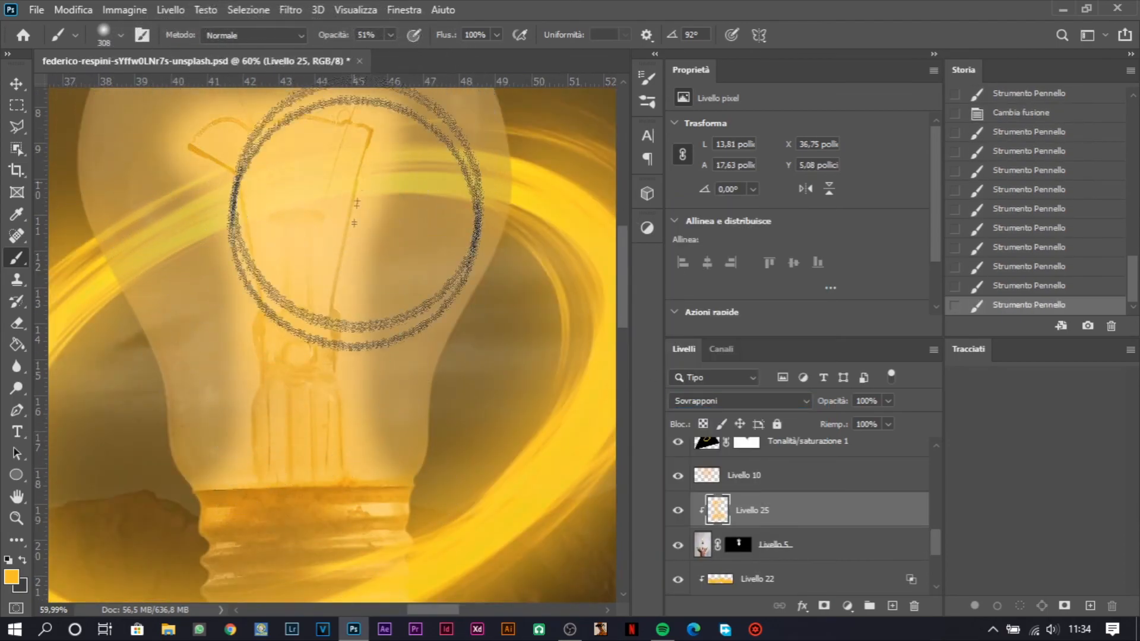
{"action": "left_click_drag", "start_coordinate": [355, 224], "coordinate": [297, 229]}
{"action": "scroll", "coordinate": [366, 356], "scroll_direction": "down", "scroll_amount": 7}
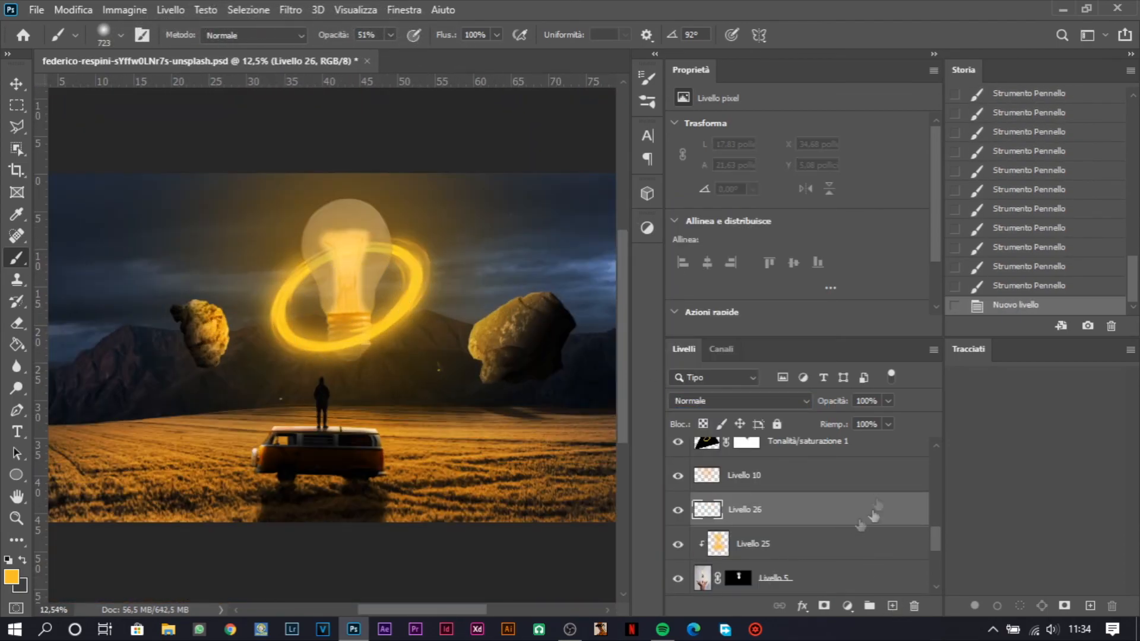
Add a clipped layer directly above Livello 25 and brush dark grey over the bulb's screw base
{"action": "left_click", "coordinate": [860, 525], "text": "alt"}
{"action": "scroll", "coordinate": [355, 371], "scroll_direction": "up", "scroll_amount": 7}
{"action": "mouse_move", "coordinate": [382, 344]}
{"action": "left_mouse_down"}
{"action": "mouse_move", "coordinate": [333, 344]}
{"action": "mouse_move", "coordinate": [355, 353]}
{"action": "left_mouse_up"}
{"action": "key", "text": "x"}
{"action": "left_click_drag", "start_coordinate": [356, 353], "coordinate": [511, 354]}
Set Livello 26 to Moltiplica and add more dark grey shading over the bulb's screw base and tip
{"action": "left_click", "coordinate": [739, 402]}
{"action": "left_click", "coordinate": [717, 265]}
{"action": "scroll", "coordinate": [450, 274], "scroll_direction": "up", "scroll_amount": 3}
{"action": "left_click_drag", "start_coordinate": [161, 309], "coordinate": [119, 309]}
{"action": "left_click_drag", "start_coordinate": [119, 308], "coordinate": [142, 310]}
{"action": "scroll", "coordinate": [356, 356], "scroll_direction": "down", "scroll_amount": 3}
{"action": "scroll", "coordinate": [252, 407], "scroll_direction": "up", "scroll_amount": 3}
{"action": "left_click_drag", "start_coordinate": [252, 407], "coordinate": [256, 380]}
{"action": "left_click_drag", "start_coordinate": [256, 380], "coordinate": [238, 389]}
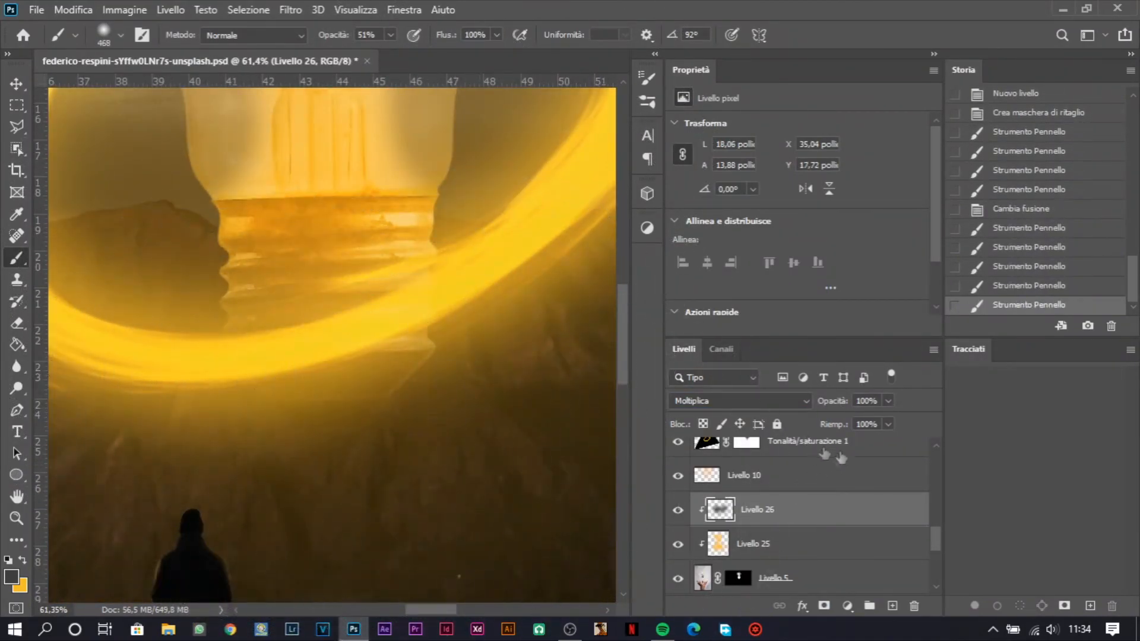
Fine-tune the layer opacity of the bulb's painted light and shading
{"action": "scroll", "coordinate": [349, 416], "scroll_direction": "down", "scroll_amount": 6}
{"action": "key", "text": "v"}
{"action": "scroll", "coordinate": [195, 326], "scroll_direction": "up", "scroll_amount": 3}
{"action": "scroll", "coordinate": [774, 525], "scroll_direction": "down", "scroll_amount": 1}
{"action": "left_click", "coordinate": [819, 469]}
{"action": "left_click", "coordinate": [772, 400]}
{"action": "left_click", "coordinate": [692, 402]}
Add a new layer directly beneath Livello 8 and outline a polygonal shadow area running from the large rock to the image's lower-right corner
{"action": "scroll", "coordinate": [801, 505], "scroll_direction": "down", "scroll_amount": 2}
{"action": "left_click", "coordinate": [820, 480]}
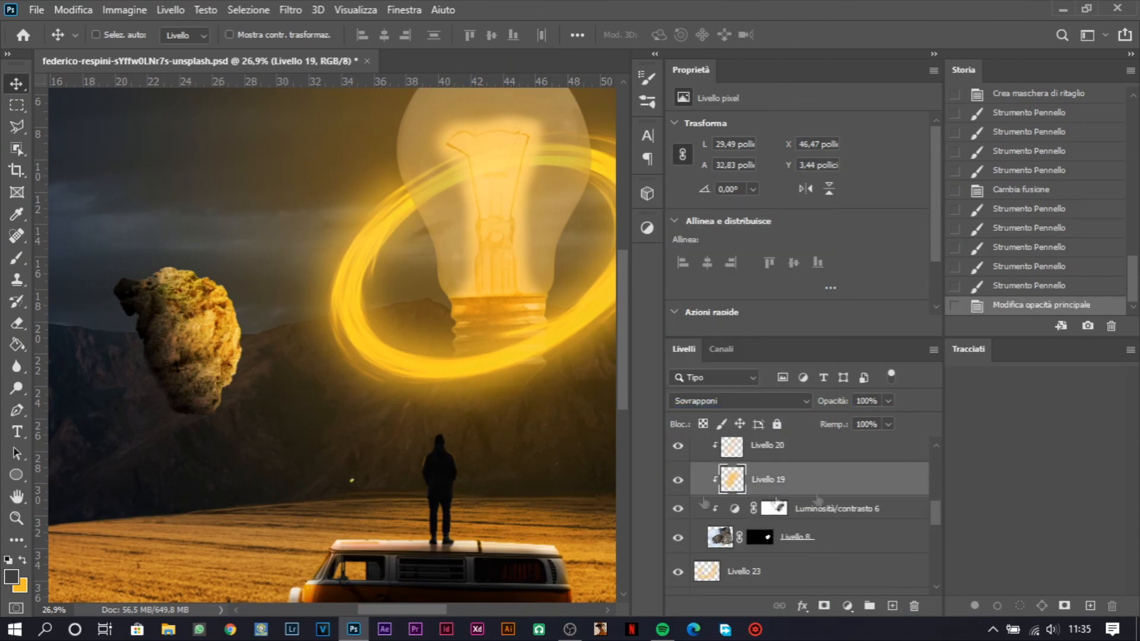
{"action": "scroll", "coordinate": [358, 383], "scroll_direction": "right", "scroll_amount": 5}
{"action": "scroll", "coordinate": [397, 395], "scroll_direction": "down", "scroll_amount": 5}
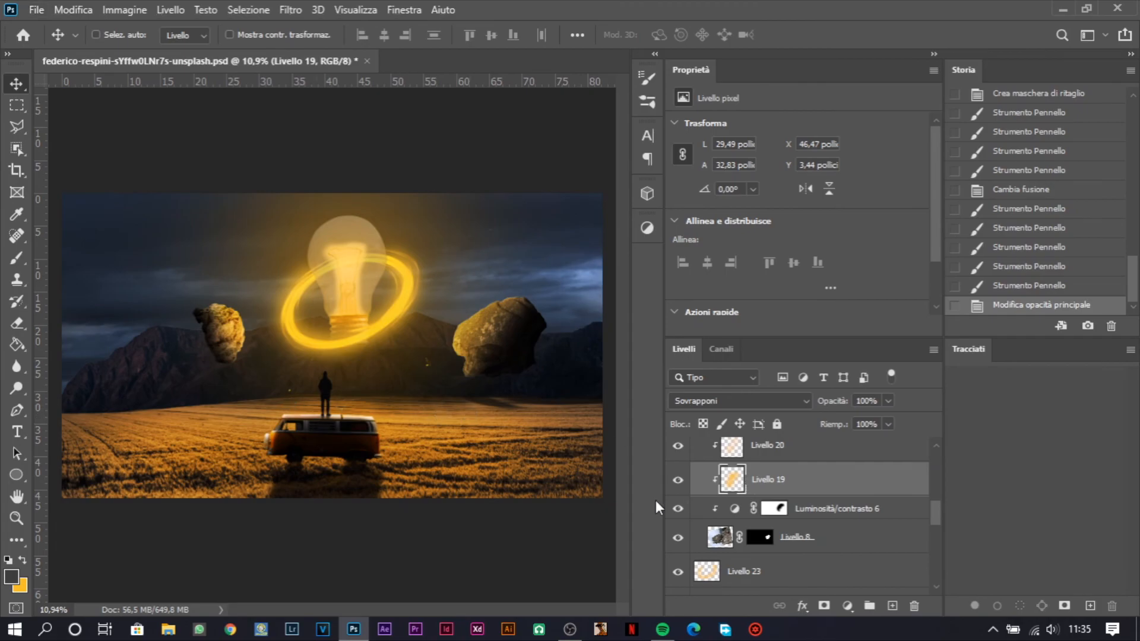
{"action": "scroll", "coordinate": [839, 488], "scroll_direction": "down", "scroll_amount": 2}
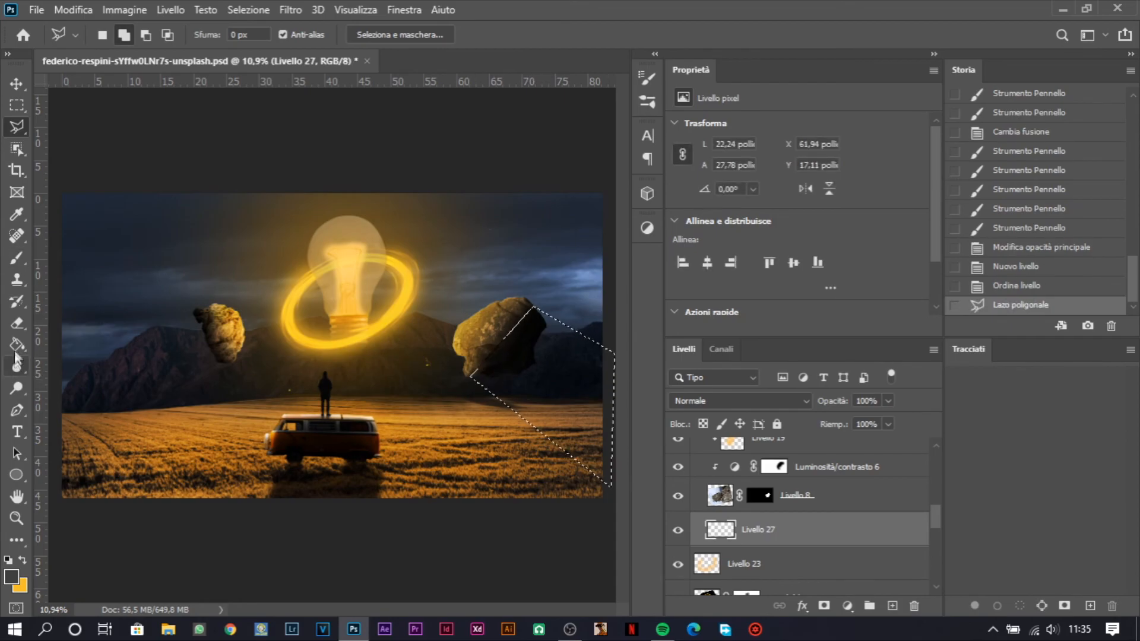
Fill the selected shadow area with dark grey, deselect it and set Livello 27 to Moltiplica
{"action": "left_click", "coordinate": [16, 84]}
{"action": "scroll", "coordinate": [573, 380], "scroll_direction": "up", "scroll_amount": 5}
{"action": "left_click", "coordinate": [712, 402]}
{"action": "left_click", "coordinate": [700, 266]}
Soften the shadow on Livello 27 with a 15 px Campo Sfoca blur
{"action": "left_click", "coordinate": [255, 11]}
{"action": "mouse_move", "coordinate": [290, 10]}
{"action": "mouse_move", "coordinate": [385, 248]}
{"action": "left_click", "coordinate": [555, 245]}
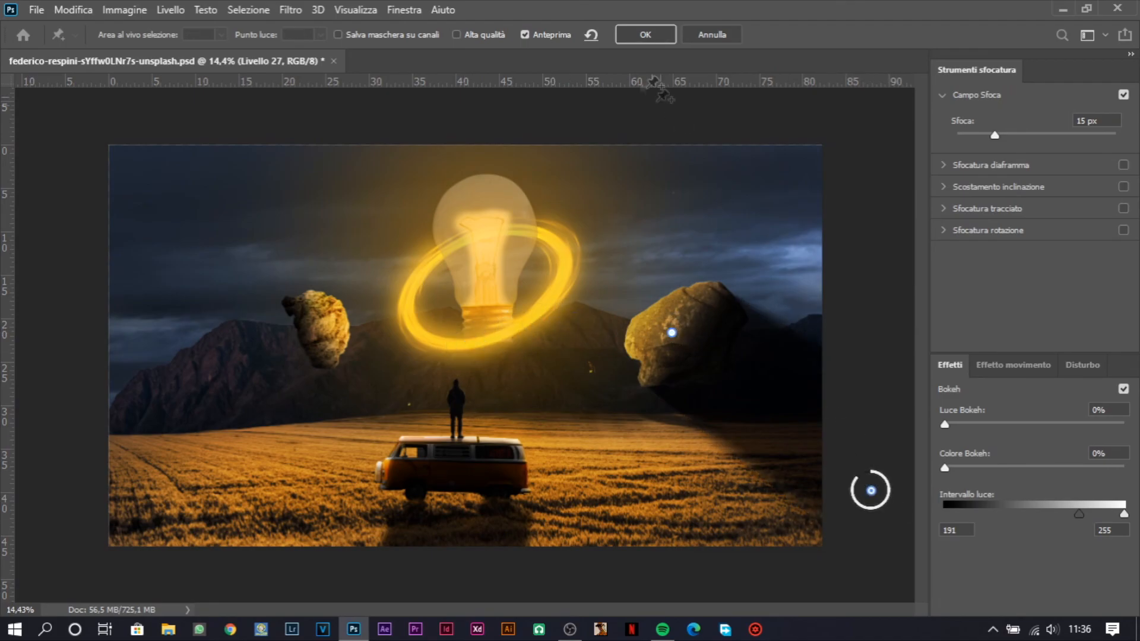
{"action": "left_click", "coordinate": [655, 37]}
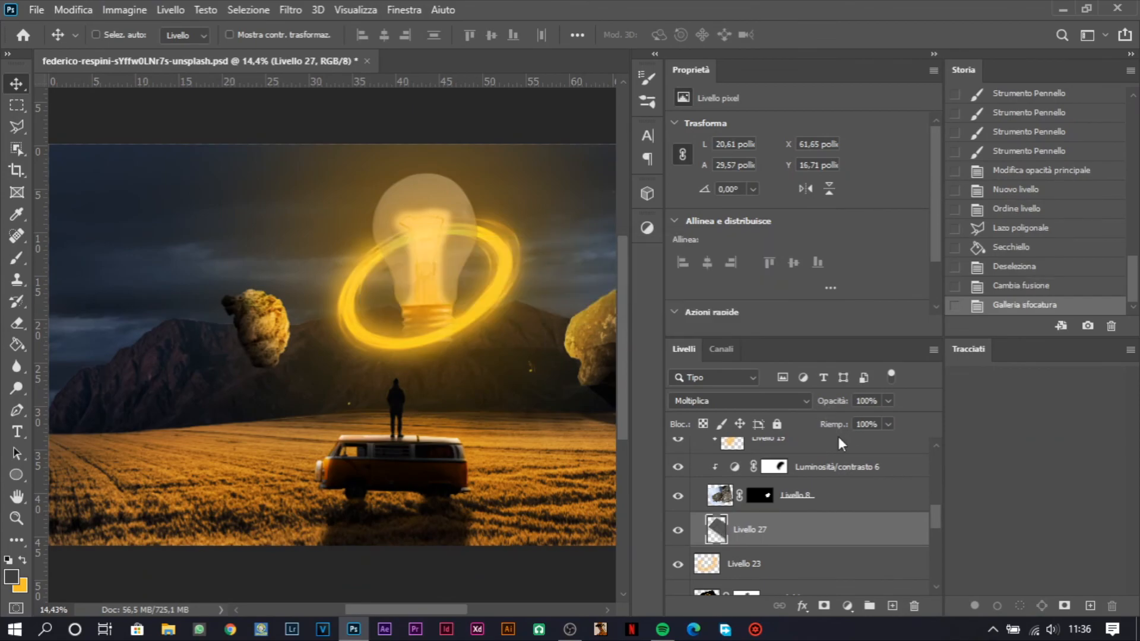
Set Livello 27's opacity to 20% and duplicate the layer
{"action": "key", "text": "1"}
{"action": "scroll", "coordinate": [330, 374], "scroll_direction": "right", "scroll_amount": 5}
{"action": "scroll", "coordinate": [332, 368], "scroll_direction": "up", "scroll_amount": 10}
{"action": "left_click_drag", "start_coordinate": [831, 401], "coordinate": [706, 405]}
{"action": "scroll", "coordinate": [203, 409], "scroll_direction": "down", "scroll_amount": 16}
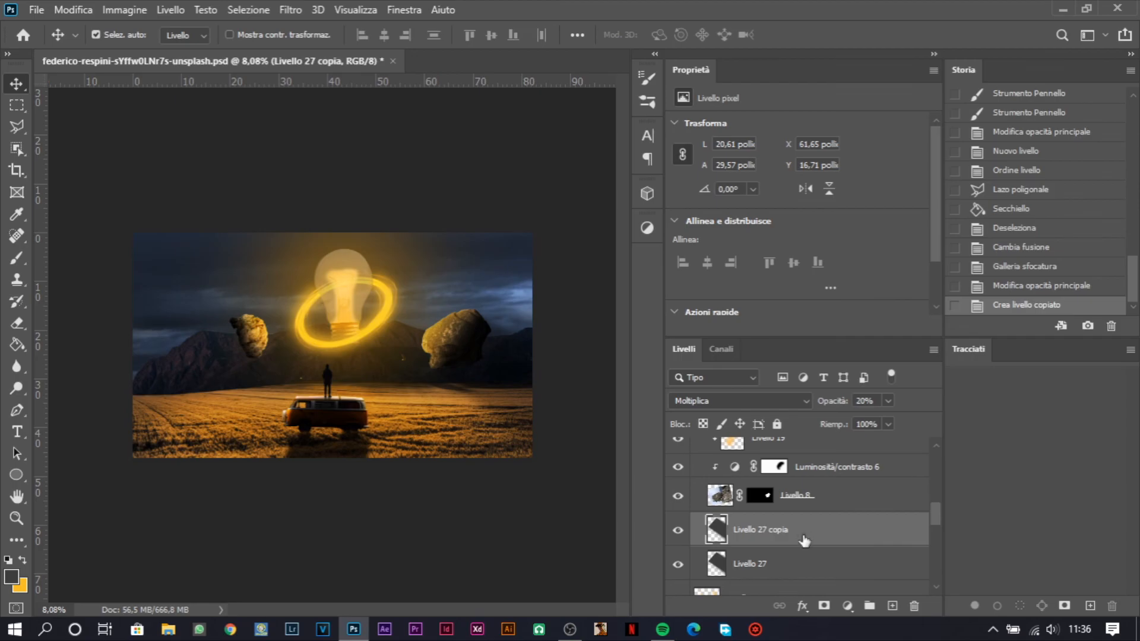
Move Livello 27 copia directly beneath Livello 9, set its opacity to 62% and rotate it about 111° behind the small rock
{"action": "left_click_drag", "start_coordinate": [805, 539], "coordinate": [821, 533]}
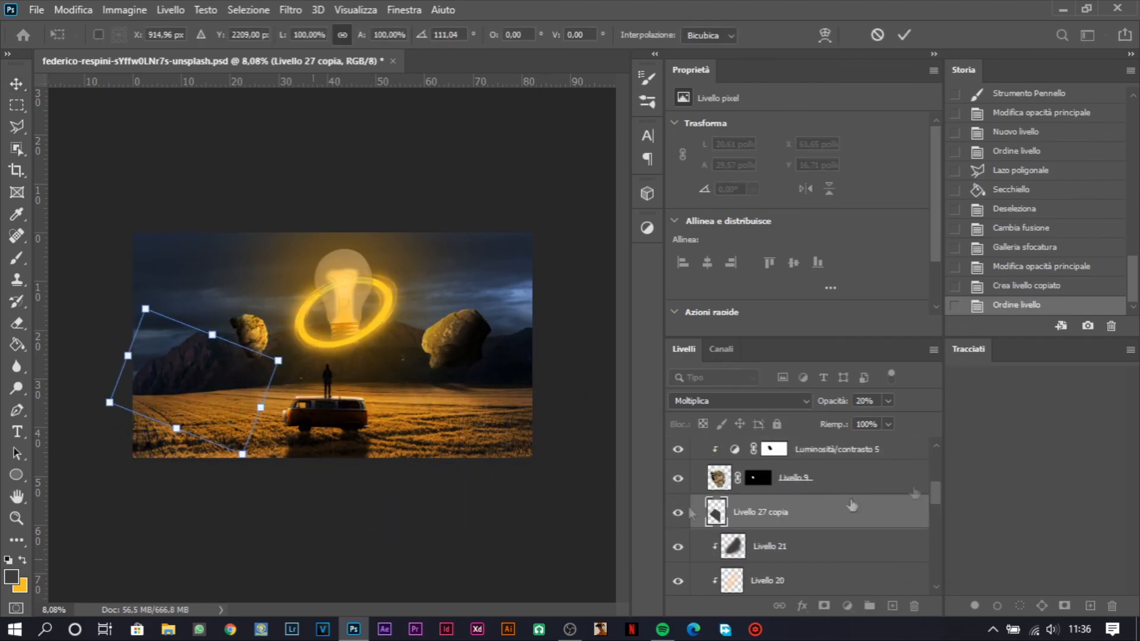
{"action": "scroll", "coordinate": [266, 346], "scroll_direction": "up", "scroll_amount": 5}
{"action": "left_click_drag", "start_coordinate": [148, 289], "coordinate": [313, 331]}
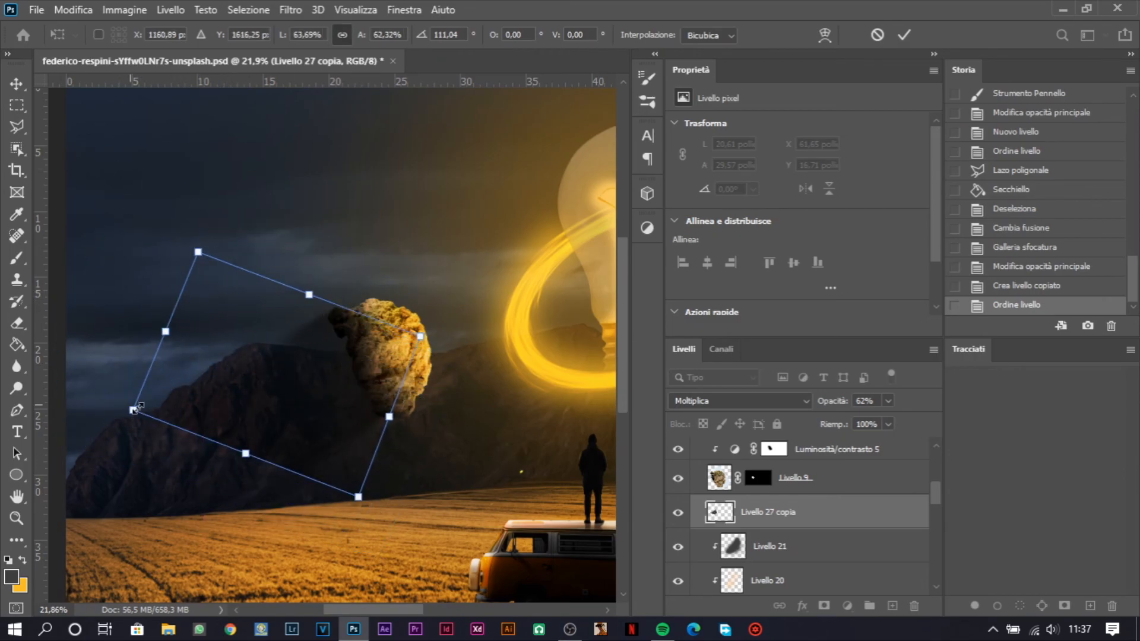
Stretch and reposition the copied shadow so it falls away from the small rock, and apply the transformation
{"action": "left_click_drag", "start_coordinate": [135, 409], "coordinate": [95, 455]}
{"action": "left_click_drag", "start_coordinate": [404, 412], "coordinate": [198, 448]}
{"action": "left_click_drag", "start_coordinate": [534, 368], "coordinate": [297, 368]}
{"action": "left_click_drag", "start_coordinate": [346, 362], "coordinate": [382, 432]}
{"action": "scroll", "coordinate": [310, 454], "scroll_direction": "down", "scroll_amount": 3}
{"action": "scroll", "coordinate": [307, 497], "scroll_direction": "down", "scroll_amount": 2}
{"action": "left_click_drag", "start_coordinate": [226, 471], "coordinate": [257, 419]}
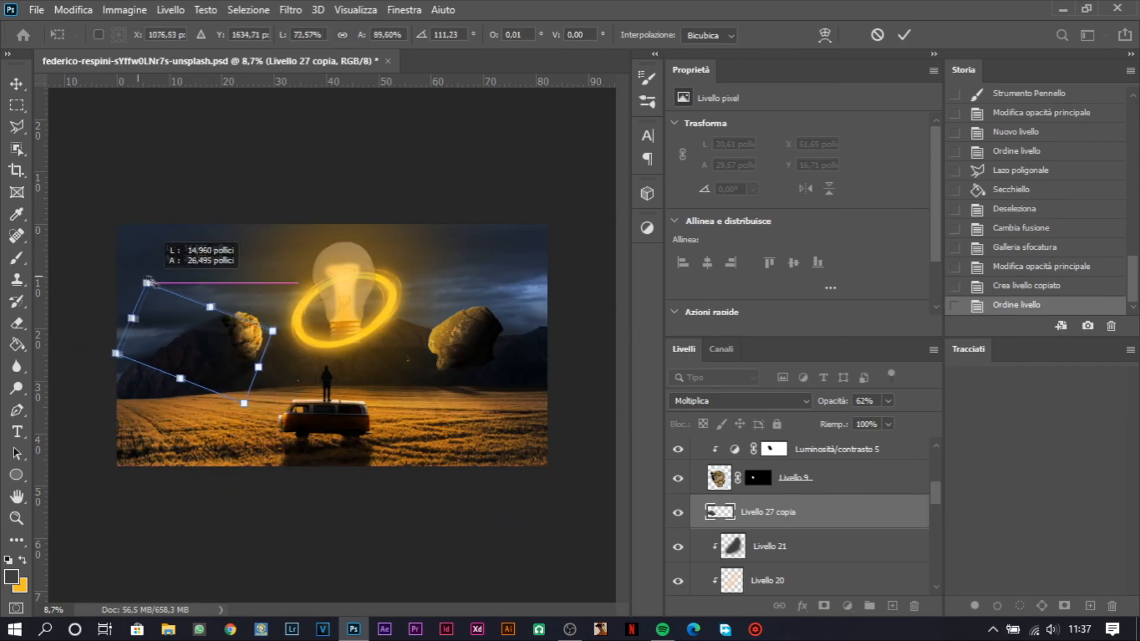
{"action": "key", "text": "Return"}
Erase the outer parts of the small rock's shadow with a large soft eraser so its edges fade out
{"action": "left_click", "coordinate": [16, 323]}
{"action": "scroll", "coordinate": [208, 393], "scroll_direction": "up", "scroll_amount": 6}
{"action": "mouse_move", "coordinate": [214, 415]}
{"action": "left_mouse_down"}
{"action": "mouse_move", "coordinate": [237, 425]}
{"action": "mouse_move", "coordinate": [142, 356]}
{"action": "left_mouse_up"}
{"action": "mouse_move", "coordinate": [201, 440]}
{"action": "left_mouse_down"}
{"action": "mouse_move", "coordinate": [386, 458]}
{"action": "mouse_move", "coordinate": [319, 434]}
{"action": "mouse_move", "coordinate": [423, 160]}
{"action": "left_mouse_up"}
{"action": "left_click_drag", "start_coordinate": [423, 160], "coordinate": [575, 382]}
{"action": "key", "text": "ctrl+z"}
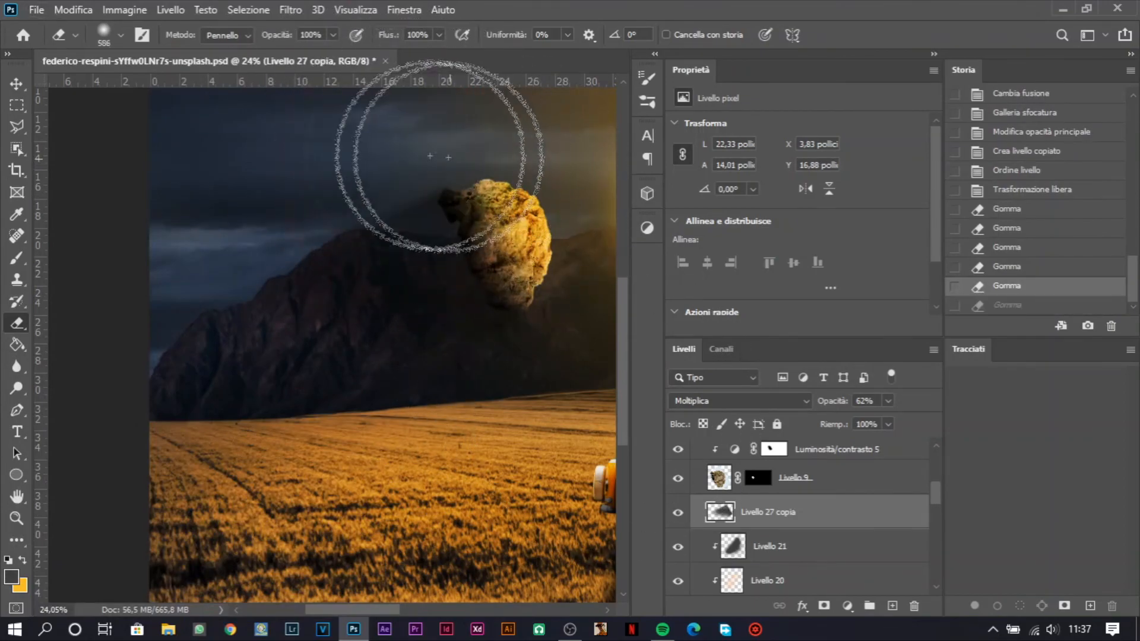
{"action": "key", "text": "ctrl+shift+z"}
{"action": "scroll", "coordinate": [443, 156], "scroll_direction": "down", "scroll_amount": 6}
{"action": "scroll", "coordinate": [160, 392], "scroll_direction": "up", "scroll_amount": 3}
{"action": "left_click_drag", "start_coordinate": [170, 295], "coordinate": [361, 268]}
{"action": "left_click", "coordinate": [292, 388]}
{"action": "left_click", "coordinate": [17, 83]}
{"action": "scroll", "coordinate": [342, 339], "scroll_direction": "down", "scroll_amount": 3}
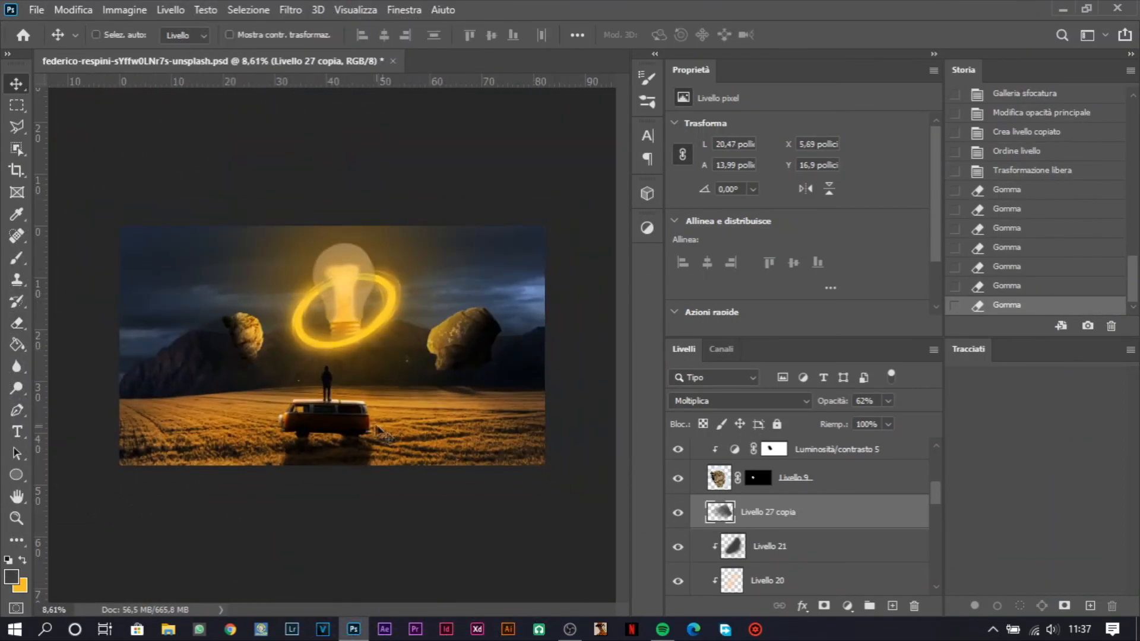
Open the image gold-glitter-particles-background-for-vector-21355691.jpg from the image folders
{"action": "scroll", "coordinate": [382, 386], "scroll_direction": "up", "scroll_amount": 11}
{"action": "scroll", "coordinate": [153, 408], "scroll_direction": "down", "scroll_amount": 5}
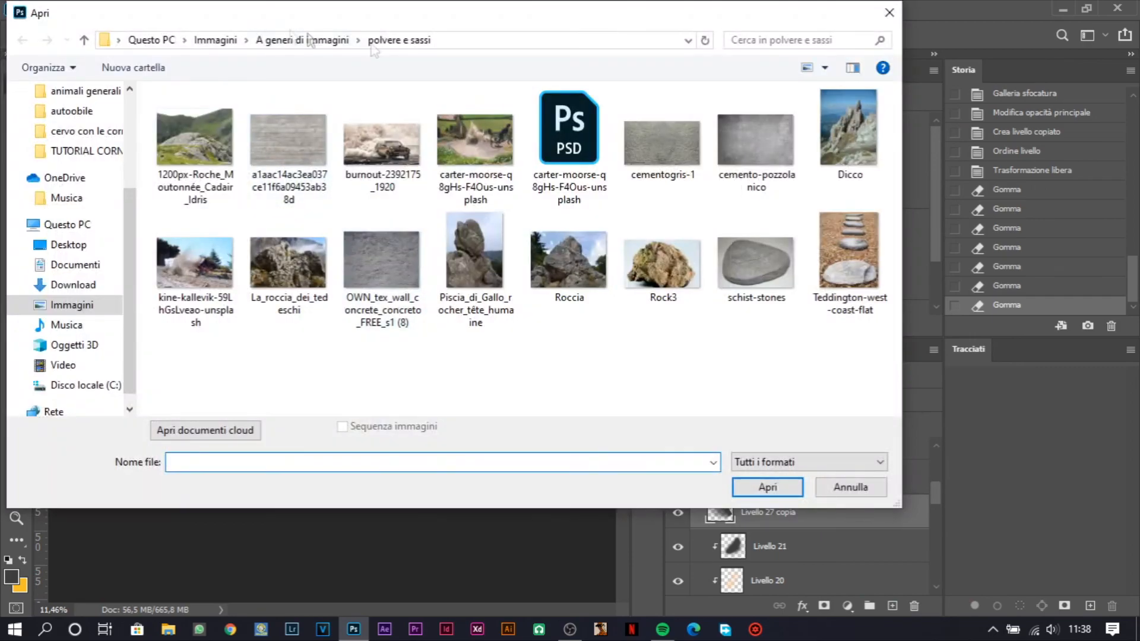
{"action": "left_click", "coordinate": [302, 40]}
{"action": "double_click", "coordinate": [385, 249]}
{"action": "double_click", "coordinate": [308, 154]}
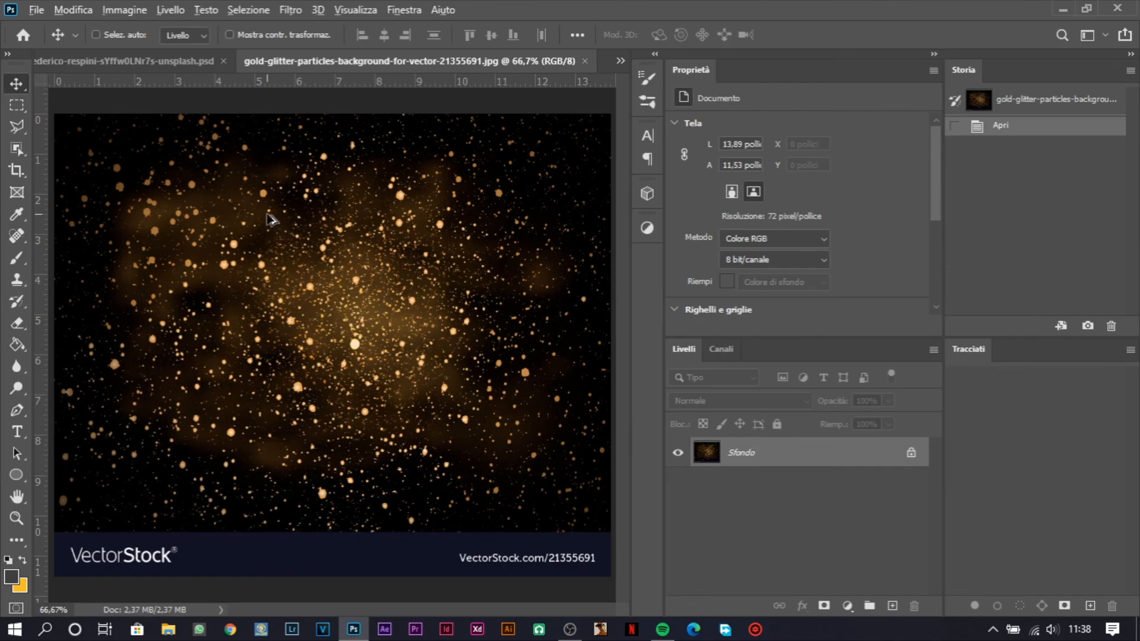
Unlock the glitter image's background layer, select the VectorStock banner strip and cover it with Riempi
{"action": "key", "text": "ctrl+minus"}
{"action": "left_click", "coordinate": [911, 455]}
{"action": "left_click", "coordinate": [16, 105]}
{"action": "left_click_drag", "start_coordinate": [89, 495], "coordinate": [571, 574]}
{"action": "left_click", "coordinate": [73, 10]}
{"action": "left_click", "coordinate": [152, 267]}
{"action": "key", "text": "Return"}
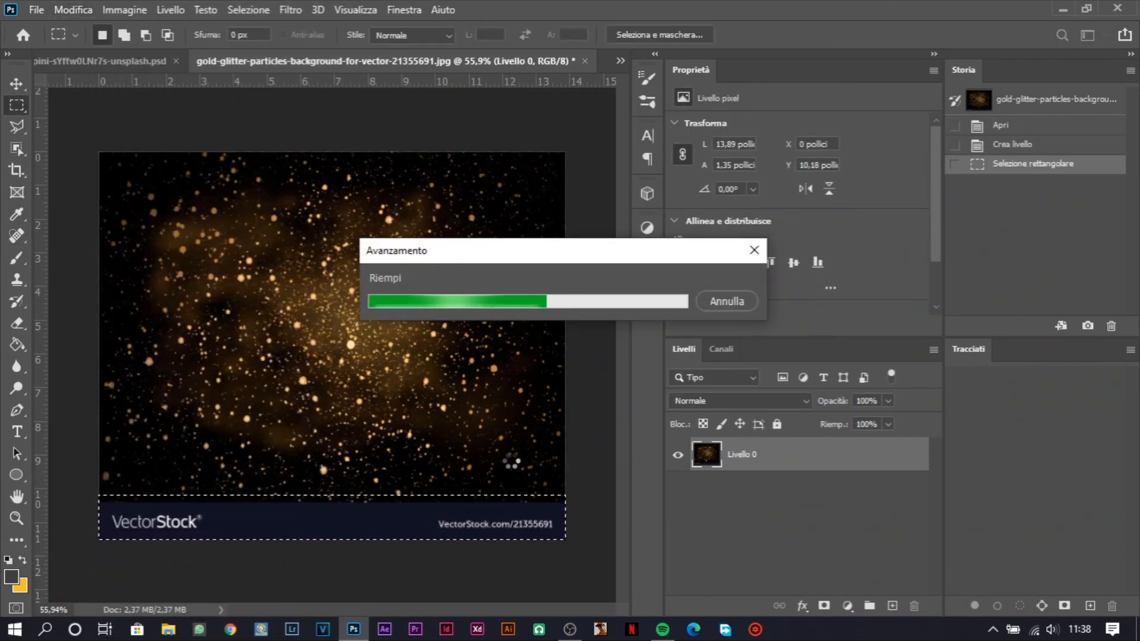
Bring the glitter image into the photomontage and place its layer between Livello 27 and Livello 23
{"action": "left_click", "coordinate": [13, 85]}
{"action": "scroll", "coordinate": [333, 345], "scroll_direction": "down", "scroll_amount": 4}
{"action": "left_click_drag", "start_coordinate": [770, 466], "coordinate": [368, 269]}
{"action": "left_click_drag", "start_coordinate": [367, 267], "coordinate": [347, 281]}
{"action": "scroll", "coordinate": [787, 534], "scroll_direction": "down", "scroll_amount": 3}
{"action": "scroll", "coordinate": [814, 509], "scroll_direction": "down", "scroll_amount": 8}
{"action": "left_click_drag", "start_coordinate": [811, 499], "coordinate": [825, 459]}
{"action": "scroll", "coordinate": [808, 534], "scroll_direction": "up", "scroll_amount": 4}
{"action": "left_click_drag", "start_coordinate": [807, 536], "coordinate": [809, 458]}
{"action": "scroll", "coordinate": [791, 509], "scroll_direction": "up", "scroll_amount": 5}
{"action": "left_click_drag", "start_coordinate": [792, 568], "coordinate": [794, 530]}
Scale the glitter layer to about 299% and position it over the bulb
{"action": "key", "text": "ctrl+t"}
{"action": "left_click_drag", "start_coordinate": [394, 323], "coordinate": [588, 475]}
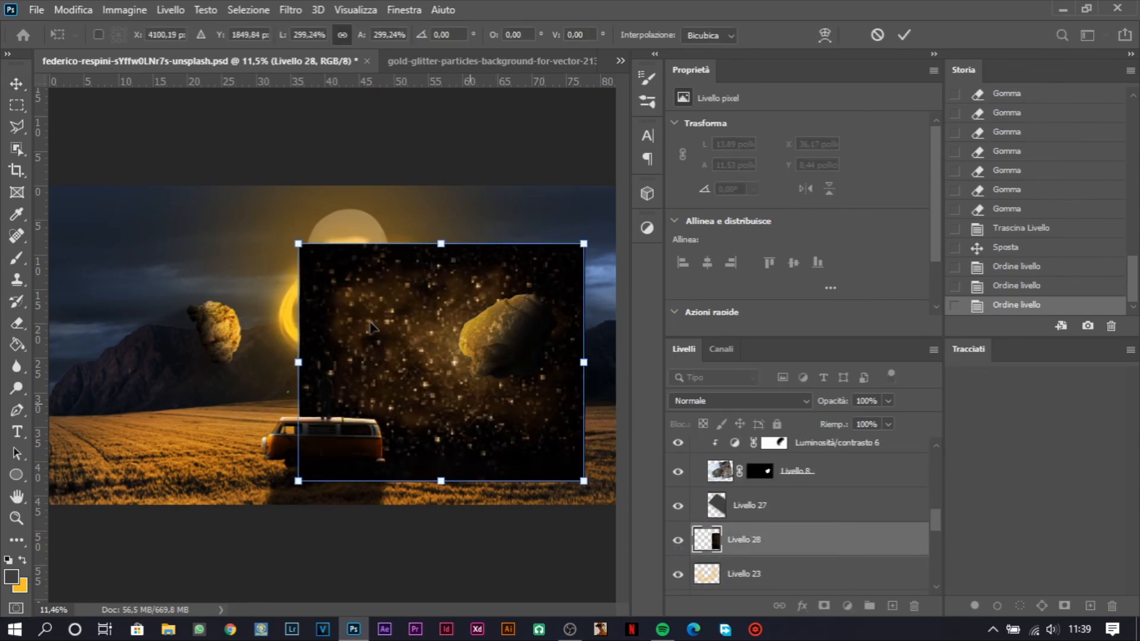
{"action": "left_click_drag", "start_coordinate": [430, 382], "coordinate": [352, 311]}
{"action": "key", "text": "Return"}
Set the glitter layer's blend mode to Scolora
{"action": "left_click", "coordinate": [798, 397]}
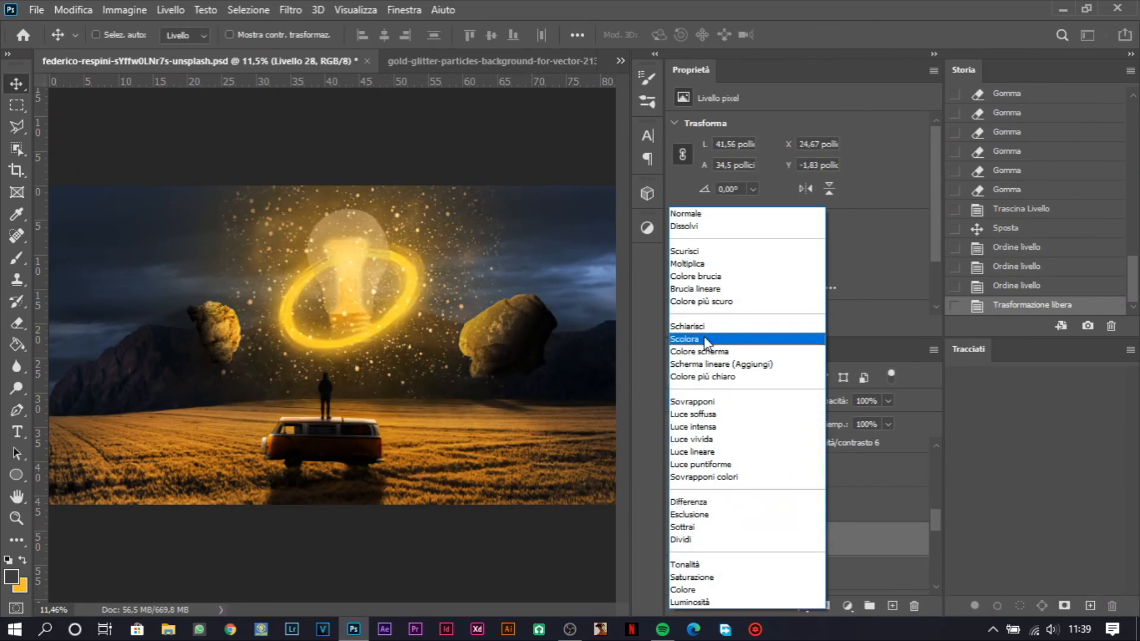
{"action": "left_click", "coordinate": [712, 336]}
{"action": "scroll", "coordinate": [352, 323], "scroll_direction": "up", "scroll_amount": 7}
{"action": "scroll", "coordinate": [362, 327], "scroll_direction": "down", "scroll_amount": 6}
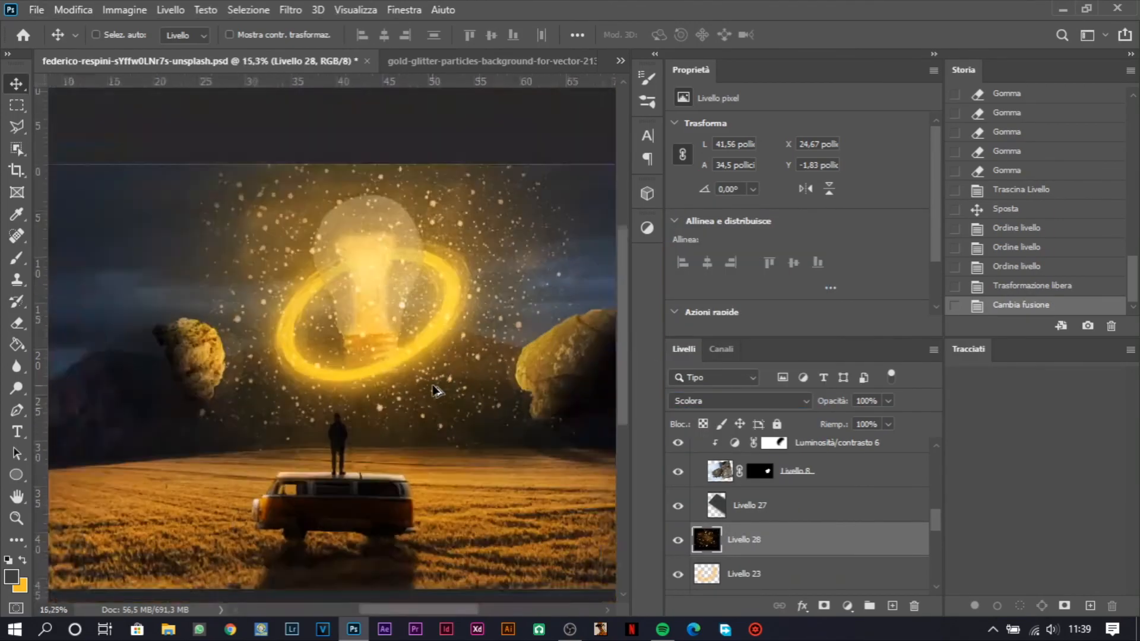
Enlarge the glitter layer to about 160% width and 127% height so the particles spread past both rocks
{"action": "scroll", "coordinate": [457, 445], "scroll_direction": "down", "scroll_amount": 3}
{"action": "key", "text": "ctrl+t"}
{"action": "left_click_drag", "start_coordinate": [474, 399], "coordinate": [538, 451]}
{"action": "left_click_drag", "start_coordinate": [239, 327], "coordinate": [158, 327]}
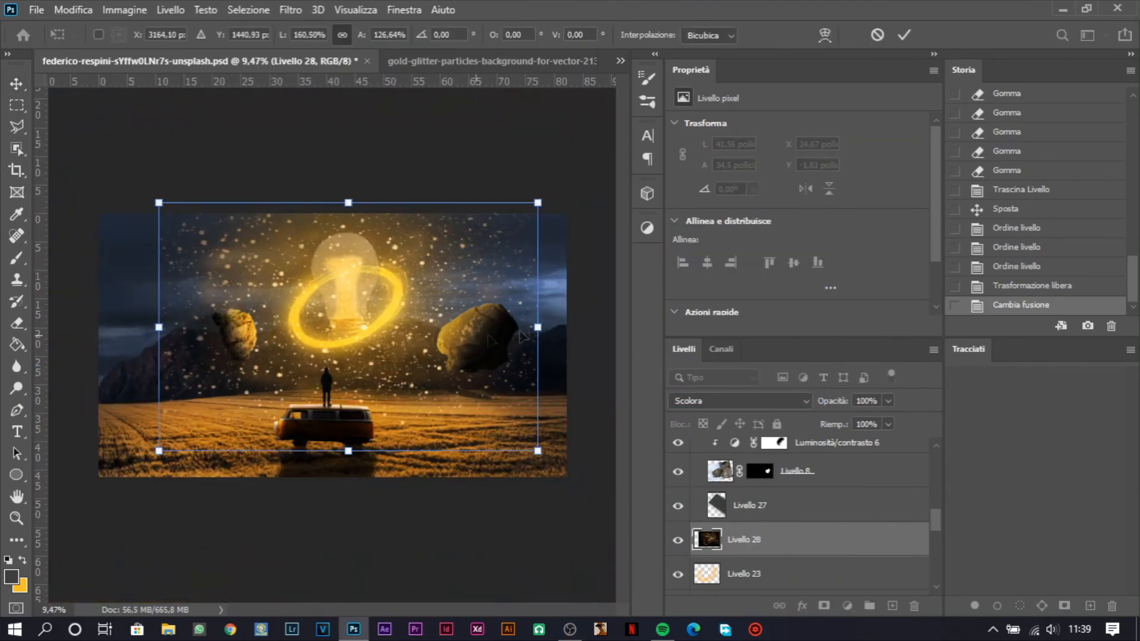
{"action": "key", "text": "Return"}
Add a layer mask to Livello 28 and brush black around its outer edges with a very large soft brush
{"action": "left_click", "coordinate": [824, 606]}
{"action": "key", "text": "b"}
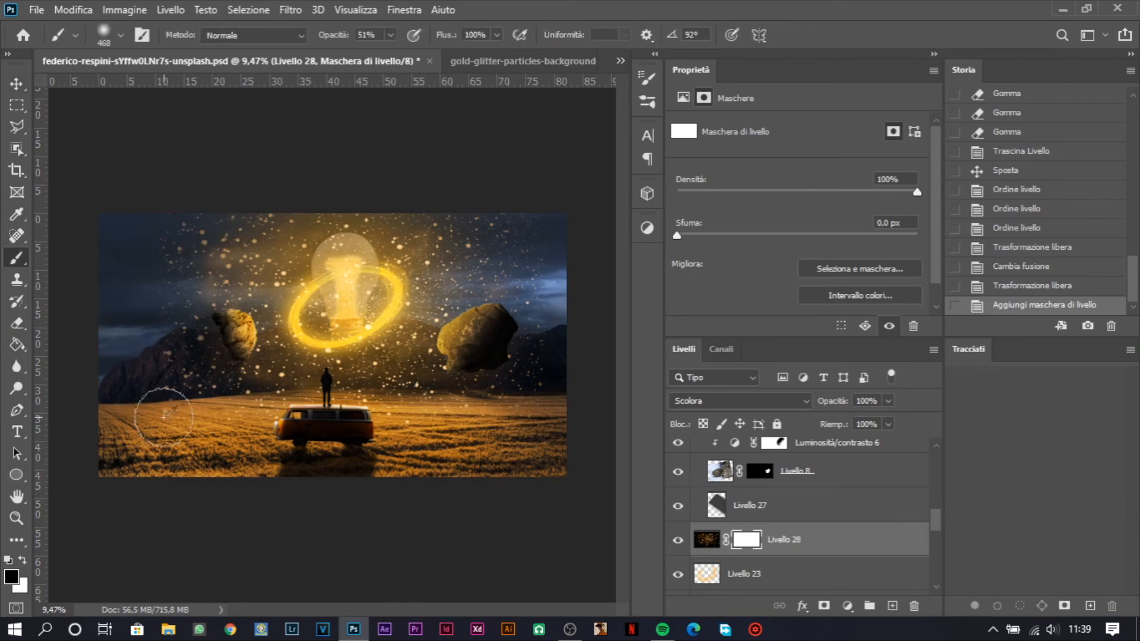
{"action": "left_click", "coordinate": [167, 423]}
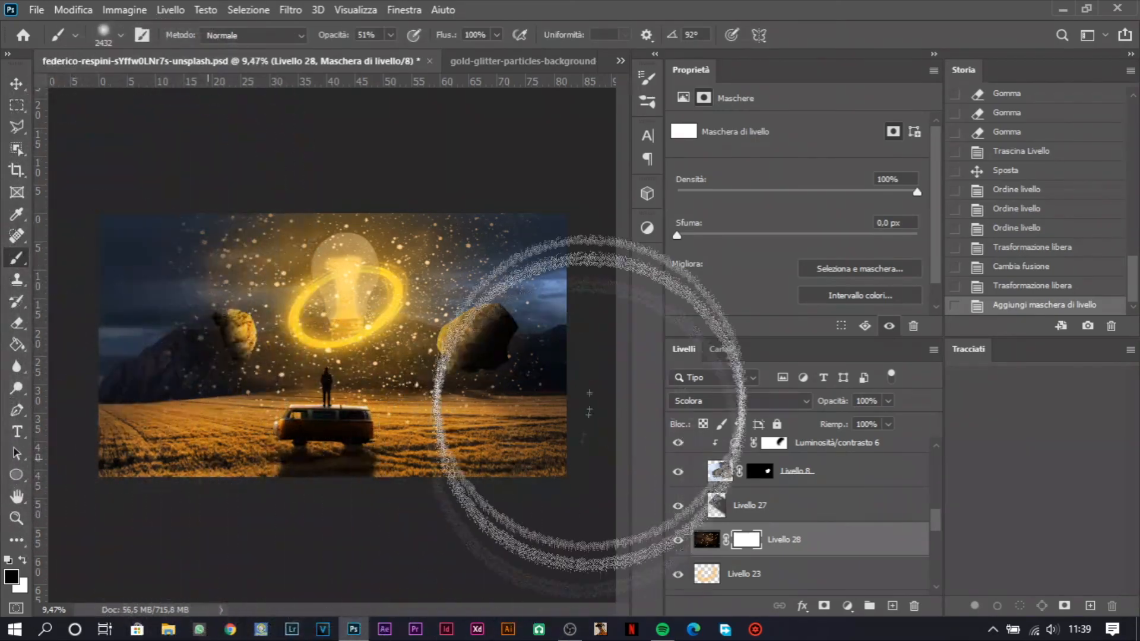
Set Livello 28's opacity to 50% and apply Controllo sfocatura with a 5-pixel radius
{"action": "left_click", "coordinate": [866, 401]}
{"action": "type", "text": "50"}
{"action": "left_click", "coordinate": [290, 9]}
{"action": "mouse_move", "coordinate": [305, 297]}
{"action": "left_click", "coordinate": [600, 297]}
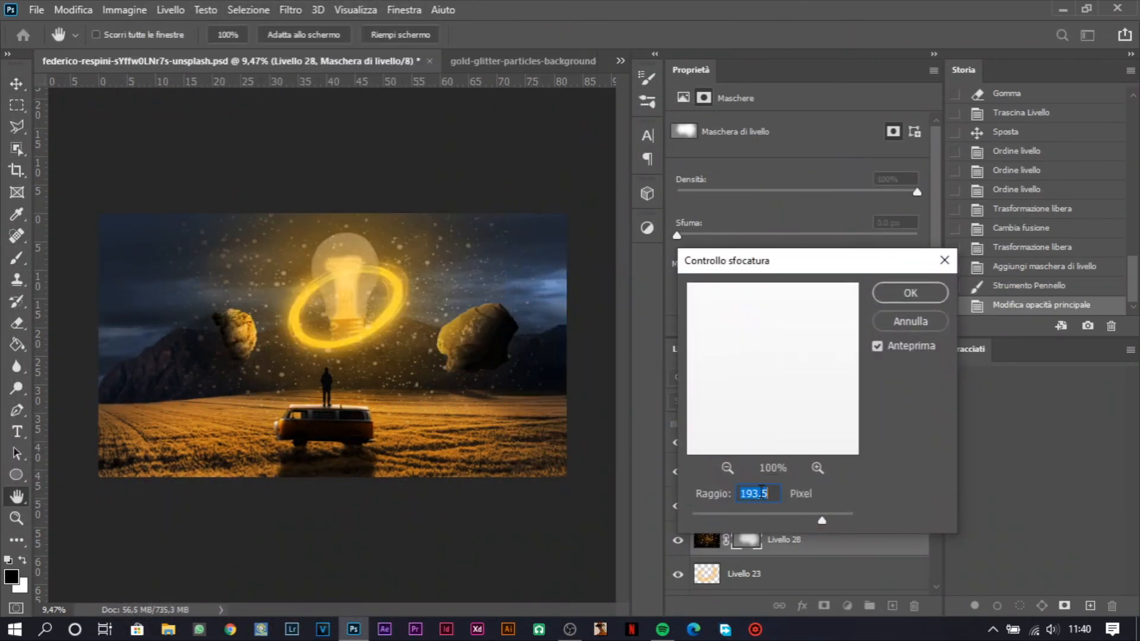
{"action": "type", "text": "5"}
{"action": "key", "text": "Return"}
{"action": "scroll", "coordinate": [283, 369], "scroll_direction": "up", "scroll_amount": 13}
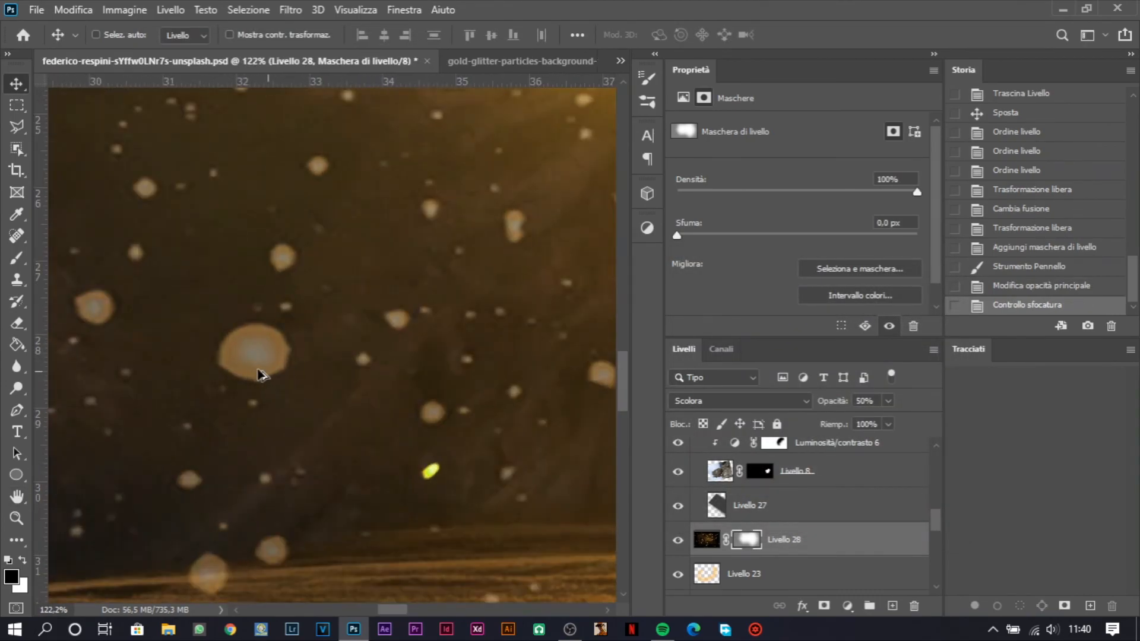
{"action": "scroll", "coordinate": [254, 369], "scroll_direction": "down", "scroll_amount": 4}
{"action": "scroll", "coordinate": [255, 373], "scroll_direction": "down", "scroll_amount": 8}
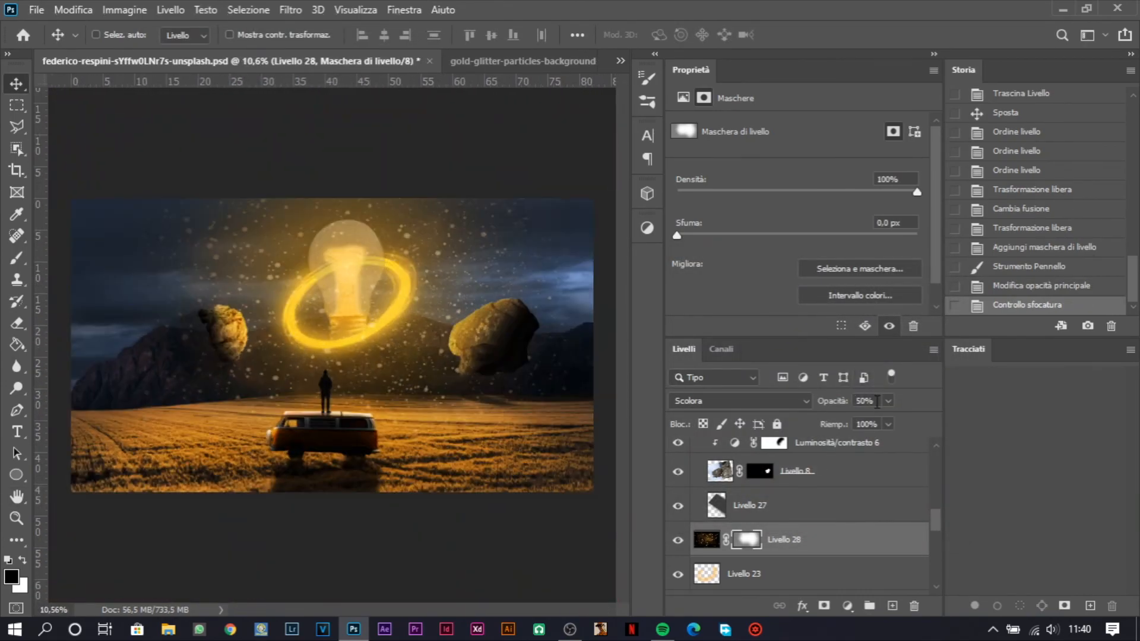
With Livello 28 at 50% opacity, brush black on its mask over the bulb to hide the particles there
{"action": "type", "text": "50"}
{"action": "key", "text": "Return"}
{"action": "key", "text": "b"}
{"action": "left_click", "coordinate": [336, 300]}
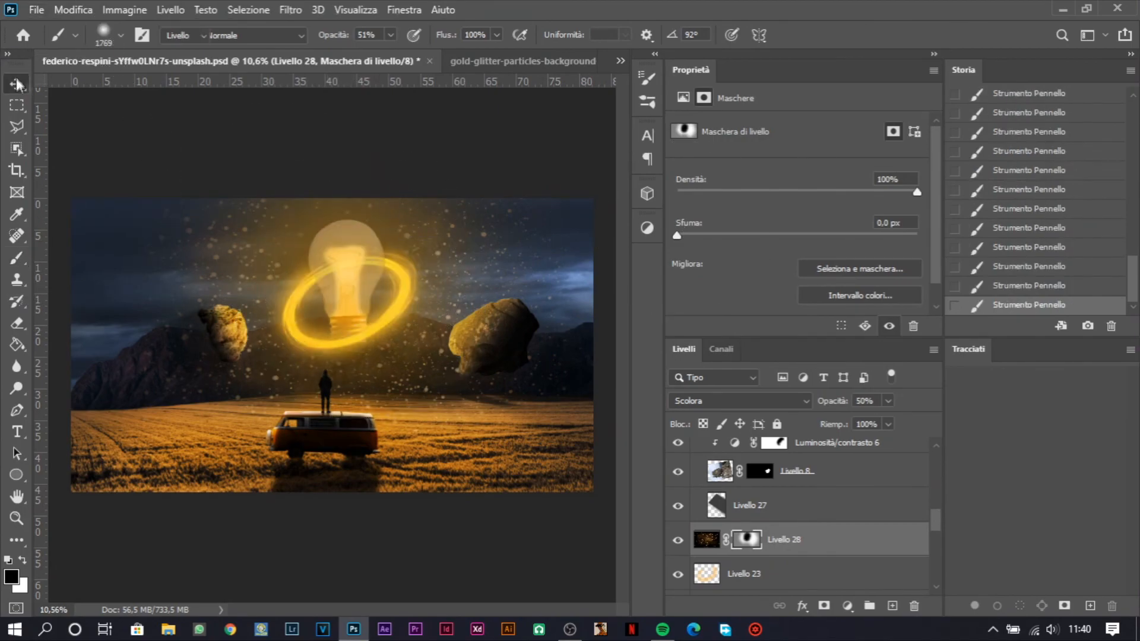
Add a new layer at the top of the layer stack and set the foreground colour to black
{"action": "scroll", "coordinate": [783, 529], "scroll_direction": "up", "scroll_amount": 15}
{"action": "left_click", "coordinate": [833, 452]}
{"action": "left_click", "coordinate": [893, 605]}
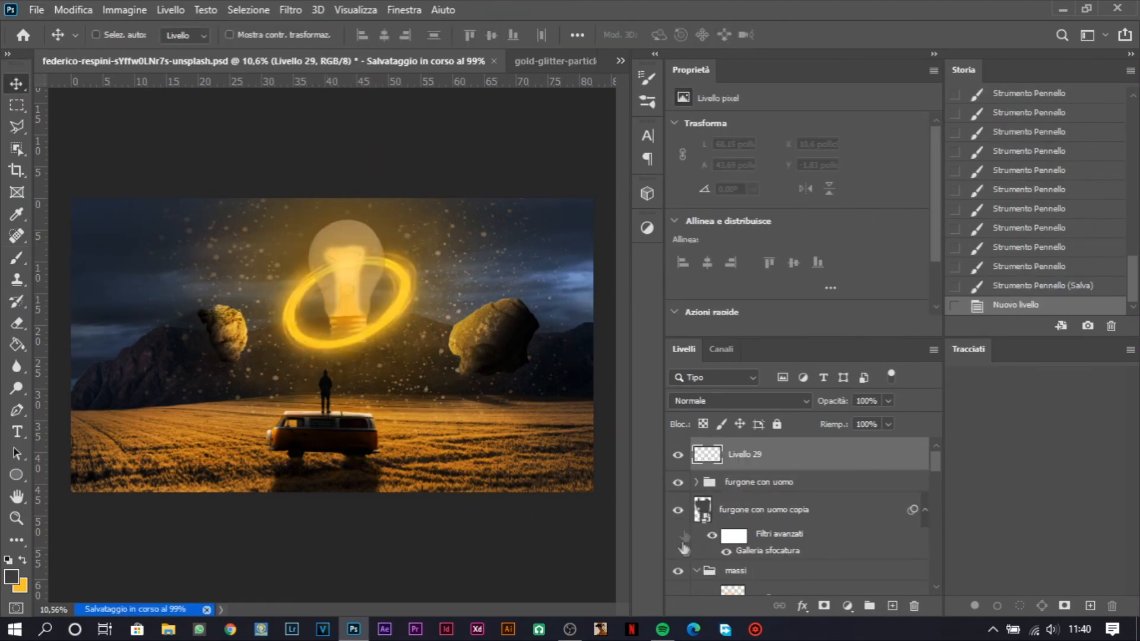
{"action": "key", "text": "x"}
{"action": "left_click", "coordinate": [11, 575]}
{"action": "left_click", "coordinate": [927, 228]}
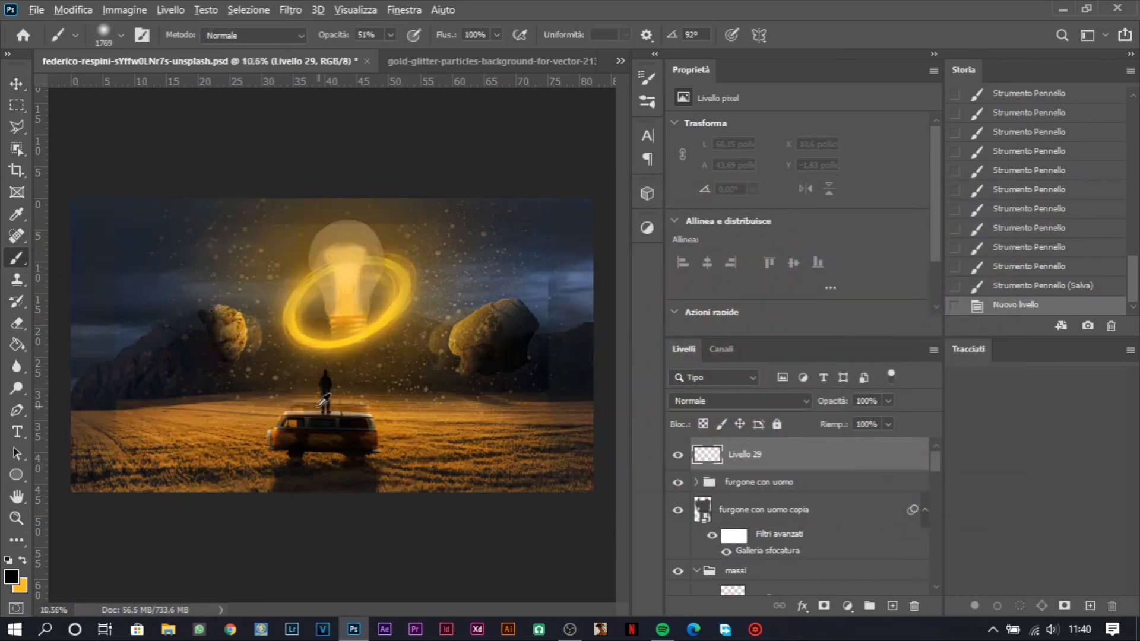
Brush a black vignette around the image's edges on Livello 29 with a very large soft brush at 100% opacity
{"action": "scroll", "coordinate": [238, 409], "scroll_direction": "down", "scroll_amount": 6}
{"action": "left_click_drag", "start_coordinate": [226, 409], "coordinate": [275, 422]}
{"action": "key", "text": "0"}
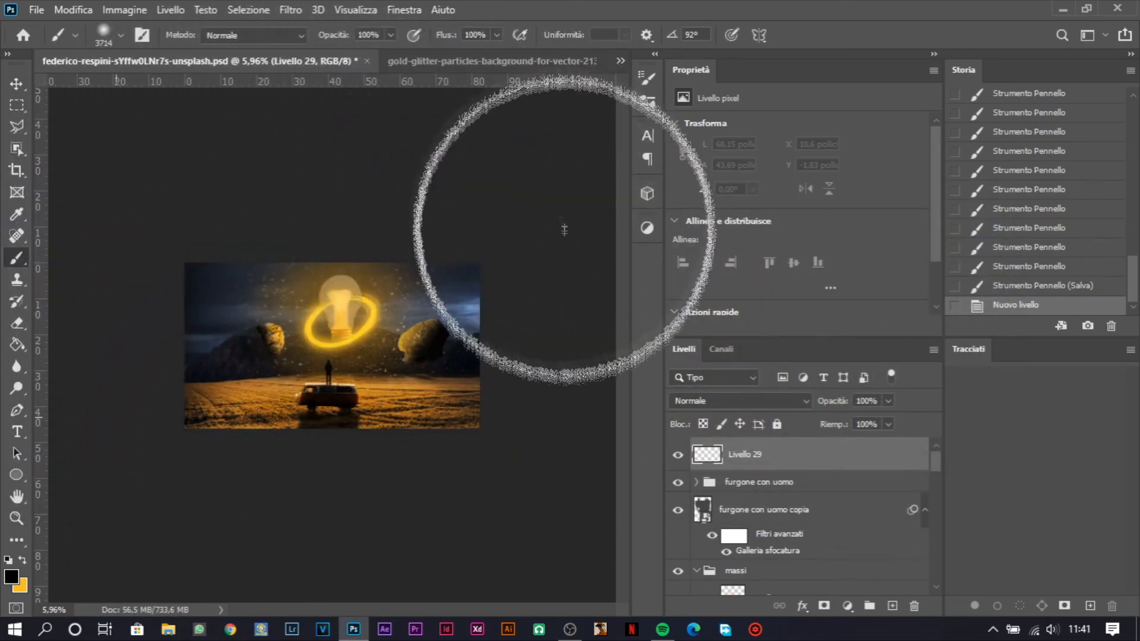
{"action": "left_click_drag", "start_coordinate": [338, 493], "coordinate": [539, 491]}
{"action": "mouse_move", "coordinate": [170, 184]}
{"action": "left_mouse_down"}
{"action": "mouse_move", "coordinate": [330, 183]}
{"action": "mouse_move", "coordinate": [732, 241]}
{"action": "left_mouse_up"}
{"action": "left_click_drag", "start_coordinate": [140, 380], "coordinate": [186, 202]}
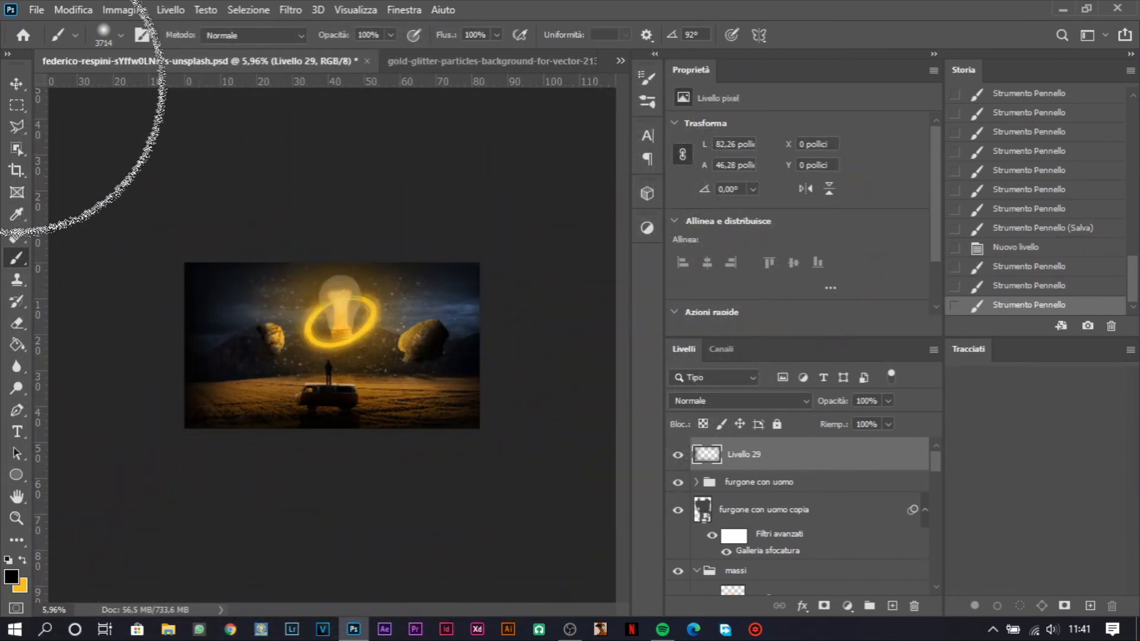
{"action": "left_click_drag", "start_coordinate": [517, 344], "coordinate": [464, 339]}
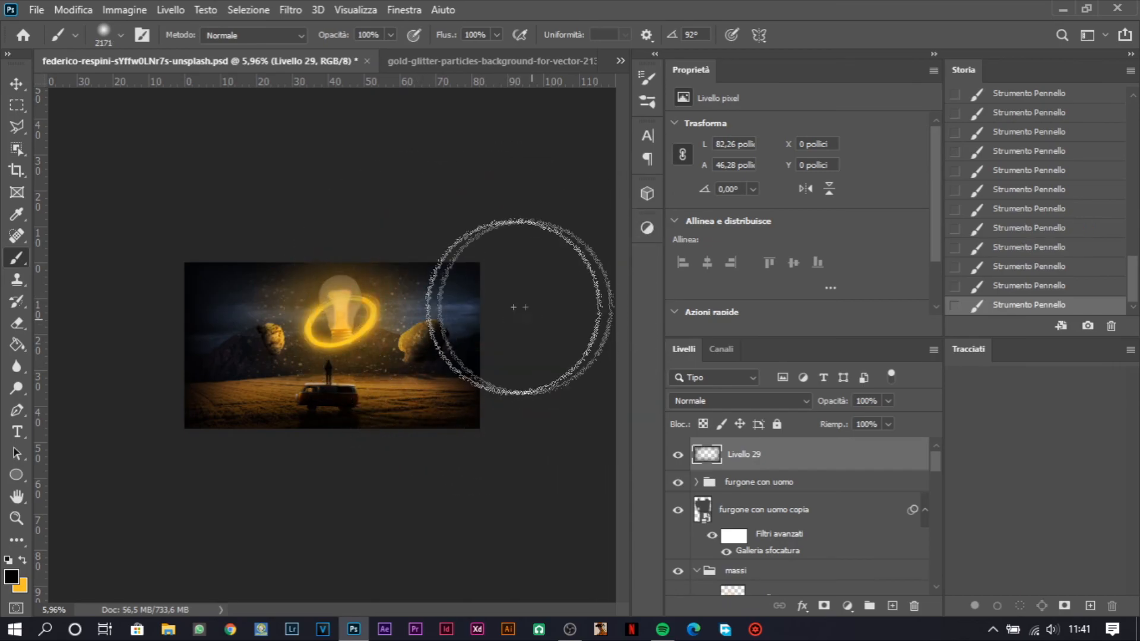
{"action": "left_click", "coordinate": [17, 83]}
{"action": "scroll", "coordinate": [341, 313], "scroll_direction": "up", "scroll_amount": 10}
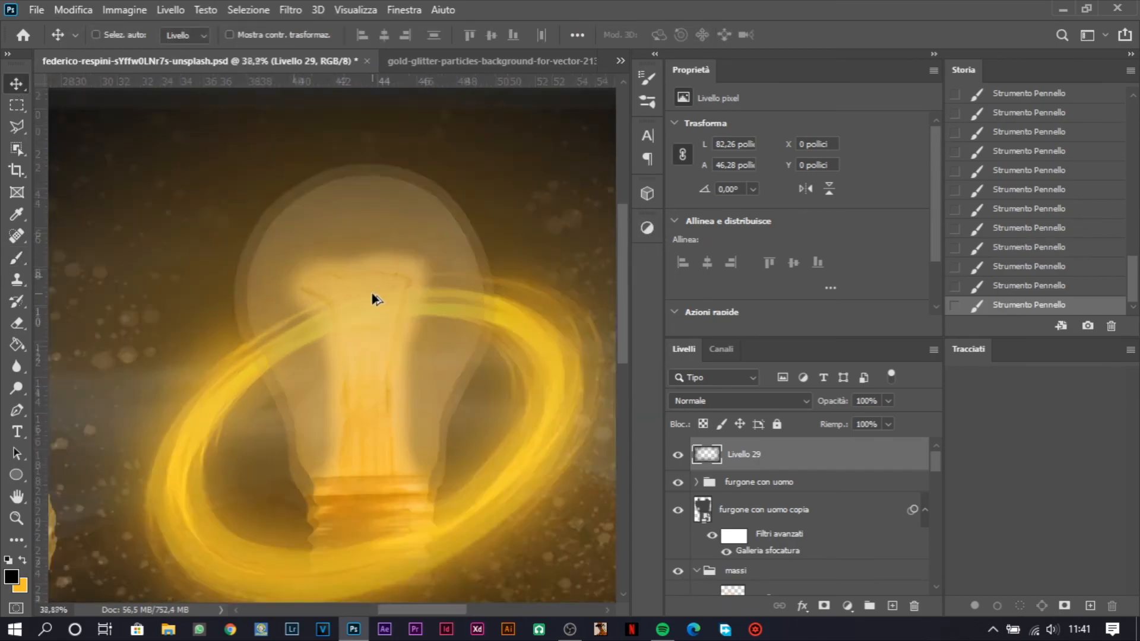